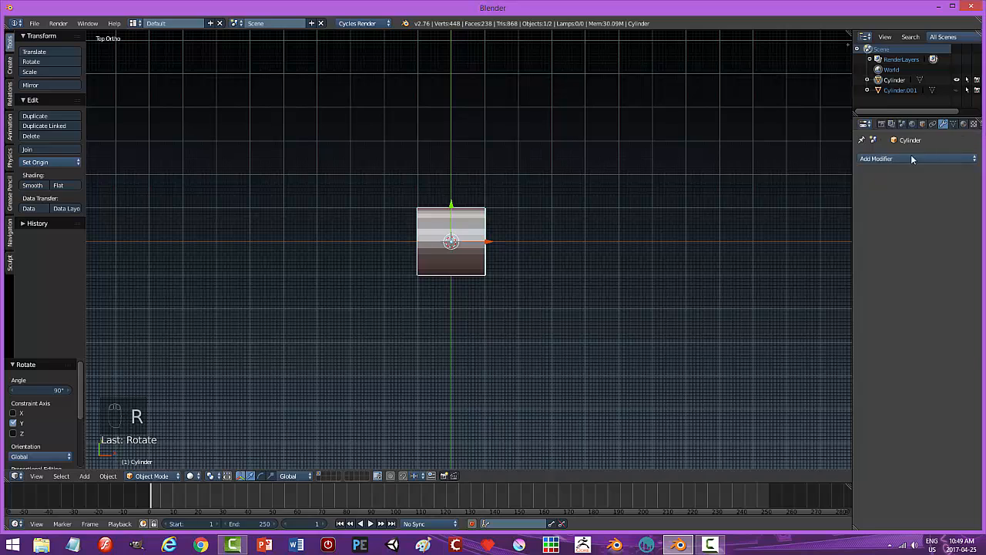
- Add an Array modifier to the cylinder with a relative offset of 0 in X and 1.05 in Z
click(911, 158)
click(786, 193)
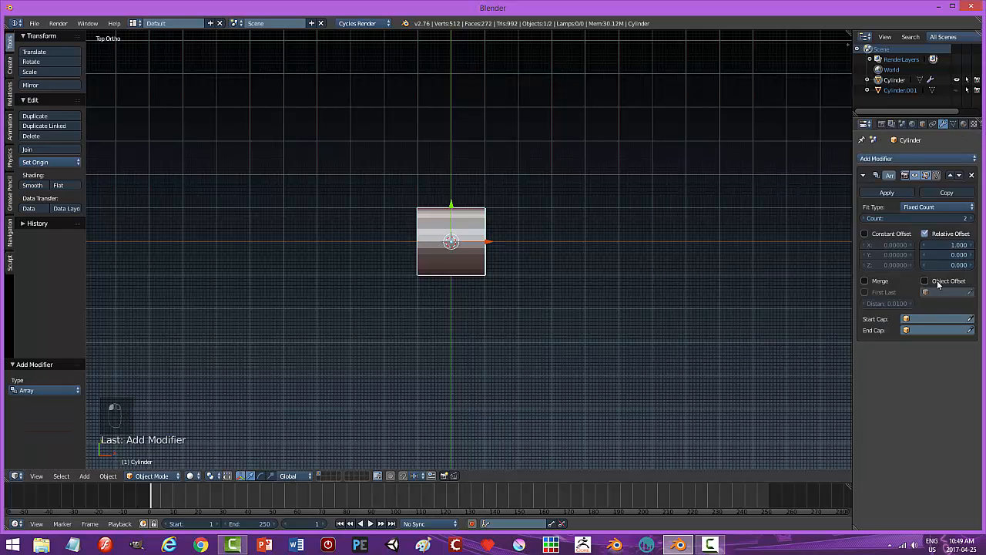
click(965, 264)
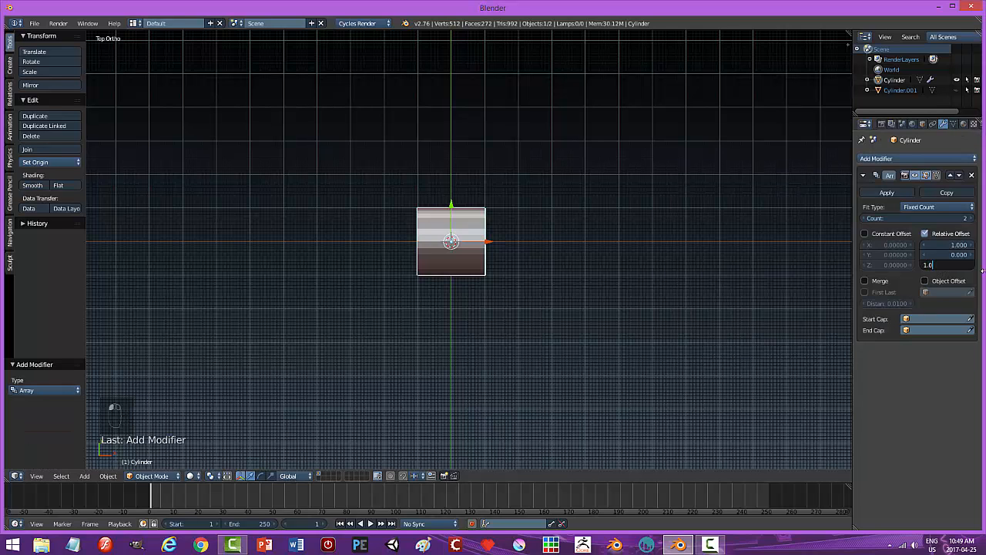
key(Return)
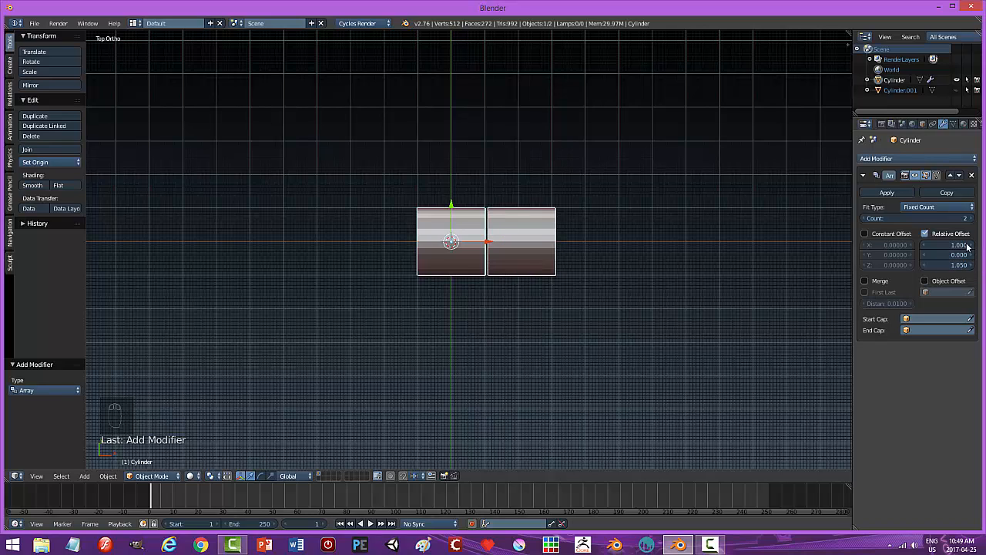
click(959, 244)
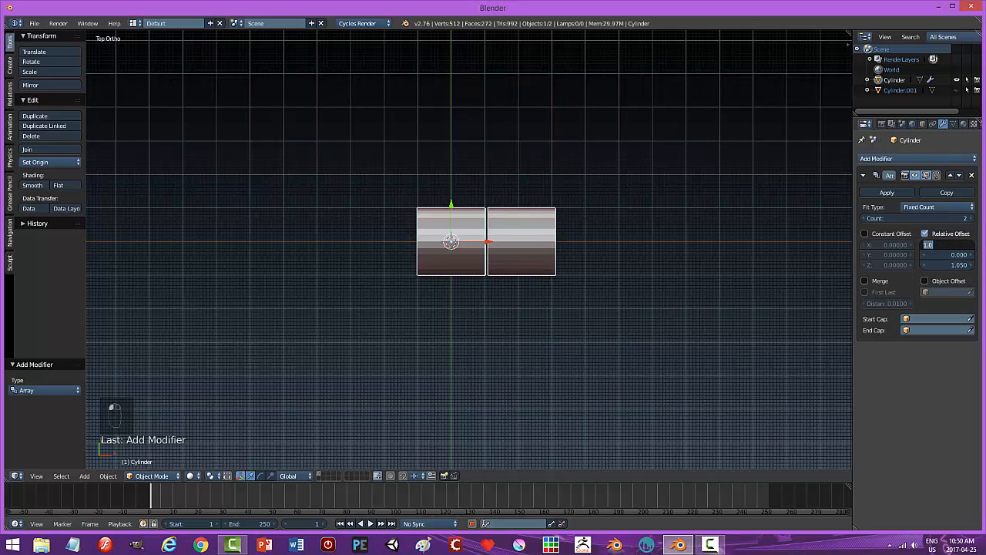
text(0)
key(Return)
- Set the array count to 3 and apply the Array modifier
click(973, 218)
middle_drag(729, 296, 716, 266)
click(887, 193)
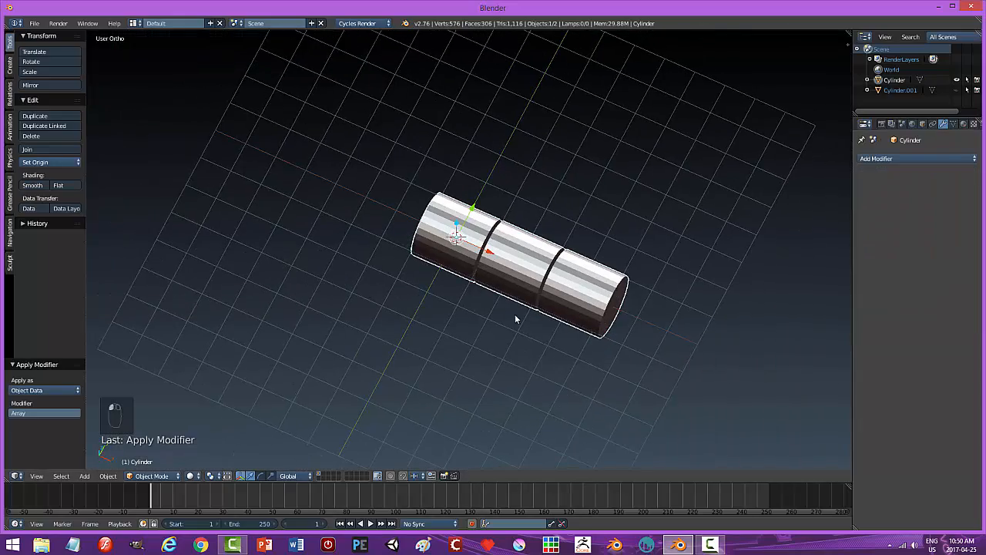
- Move the cylinder row about 2.1 units along negative X to center it on the grid, and set its origin to its middle
drag(490, 251, 439, 223)
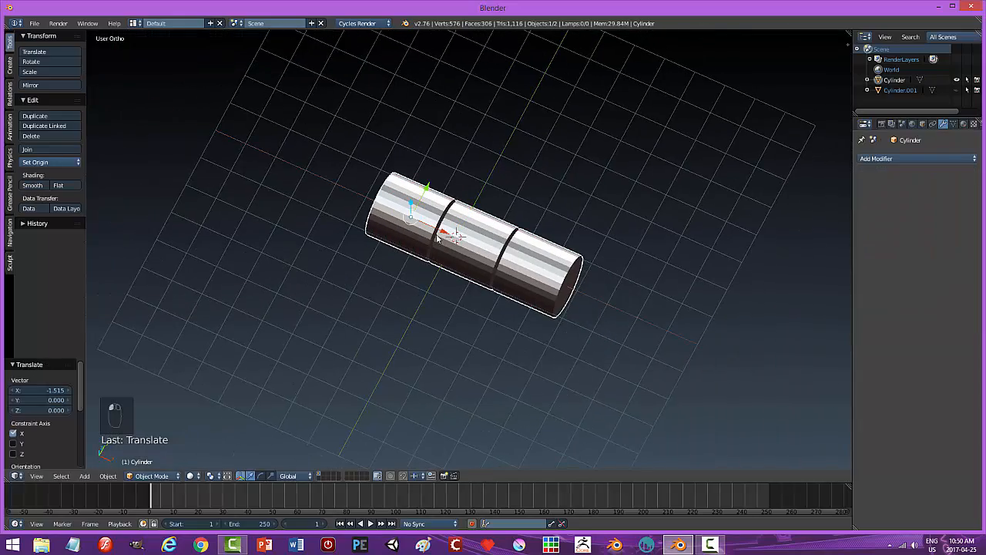
key(KP_7)
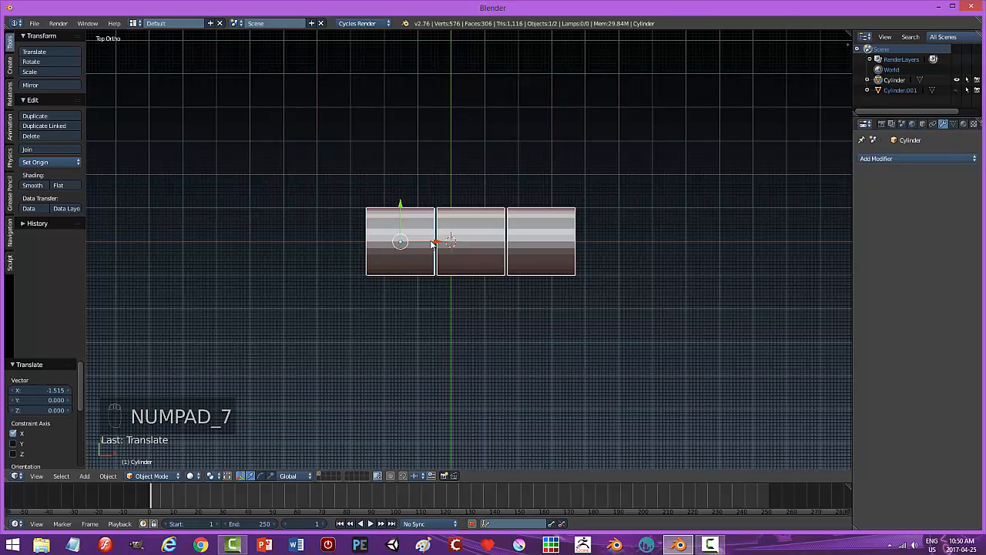
drag(435, 242, 417, 247)
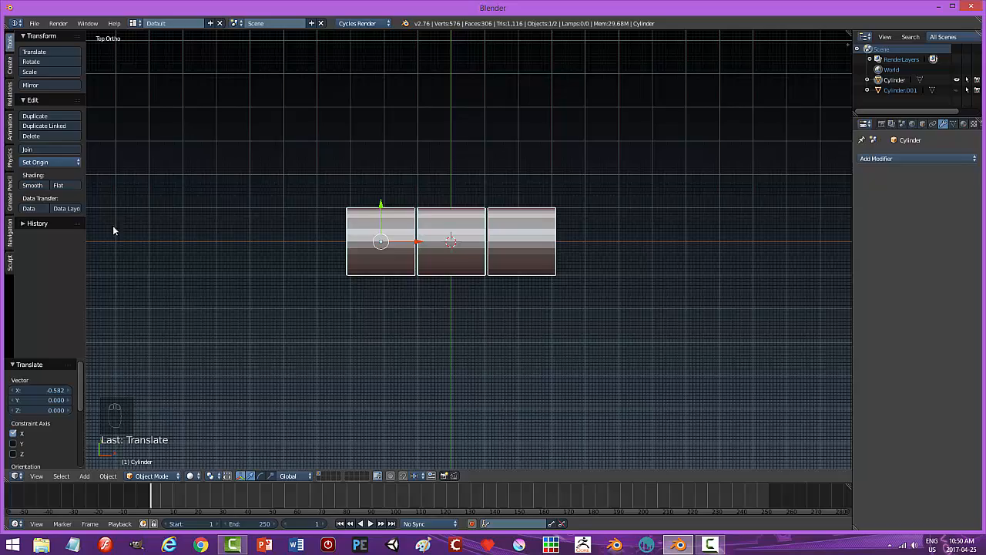
click(47, 162)
click(31, 178)
- Enter Edit Mode on the cylinder row with nothing selected and switch to face selection
middle_drag(388, 238, 600, 268)
key(Tab)
click(666, 265)
middle_drag(596, 305, 590, 292)
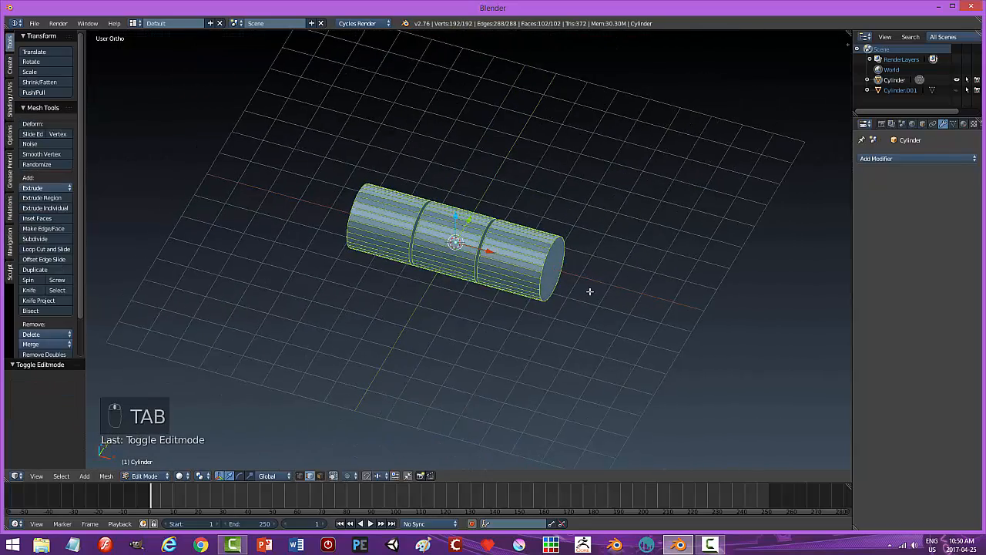
key(a)
key(a)
key(ctrl+Tab)
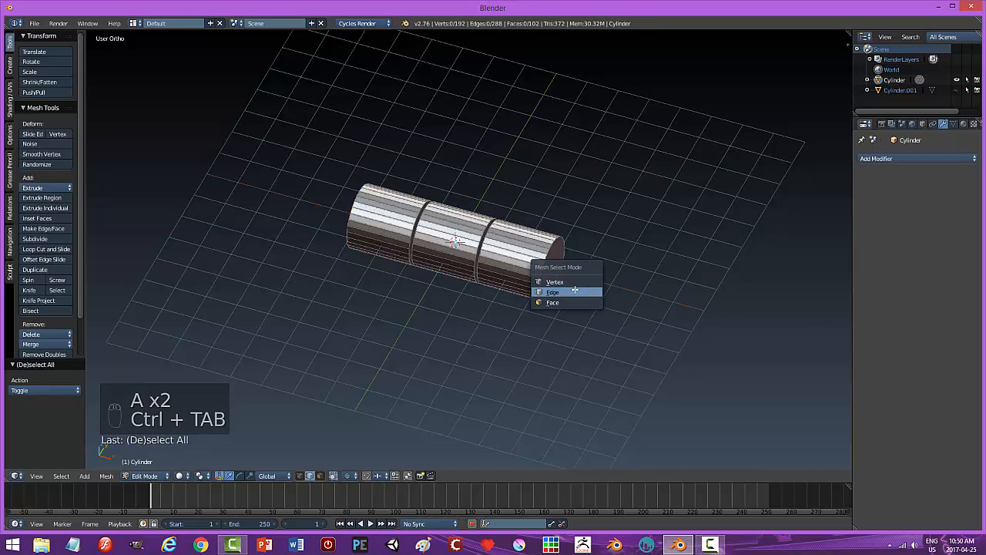
click(584, 285)
scroll(587, 282, up, 4)
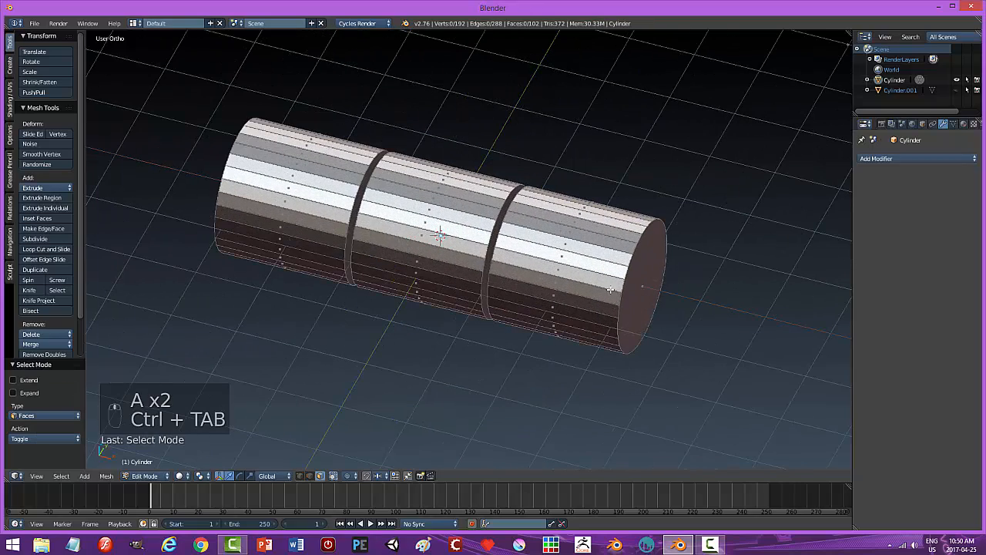
- Select all six end cap faces of the three cylinder segments and inset them by about 0.09, then clear the selection
right_click(649, 278)
middle_drag(574, 311, 494, 241)
shift+right_click(514, 233)
shift+right_click(493, 253)
middle_drag(464, 271, 511, 262)
scroll(400, 272, up, 2)
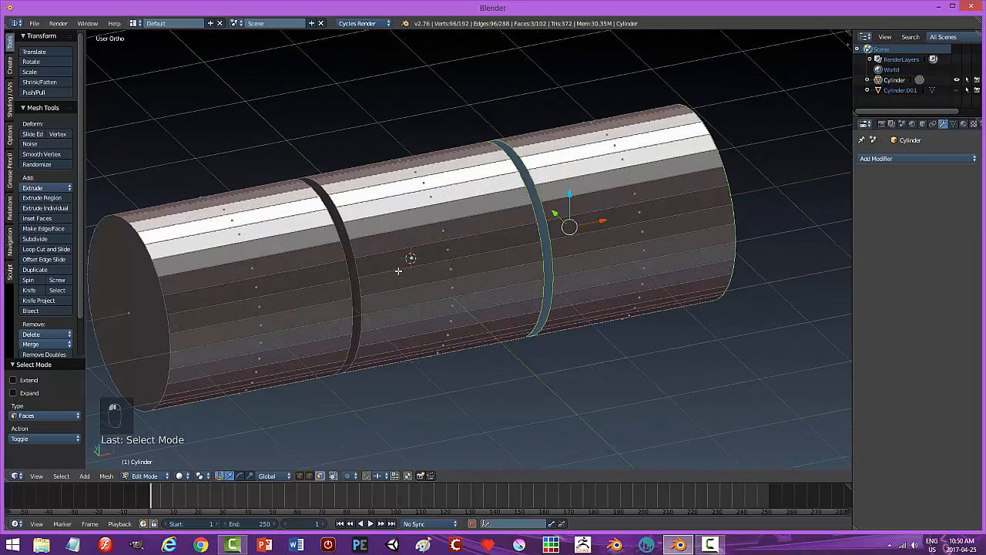
shift+right_click(346, 248)
shift+right_click(147, 289)
middle_drag(365, 291, 297, 232)
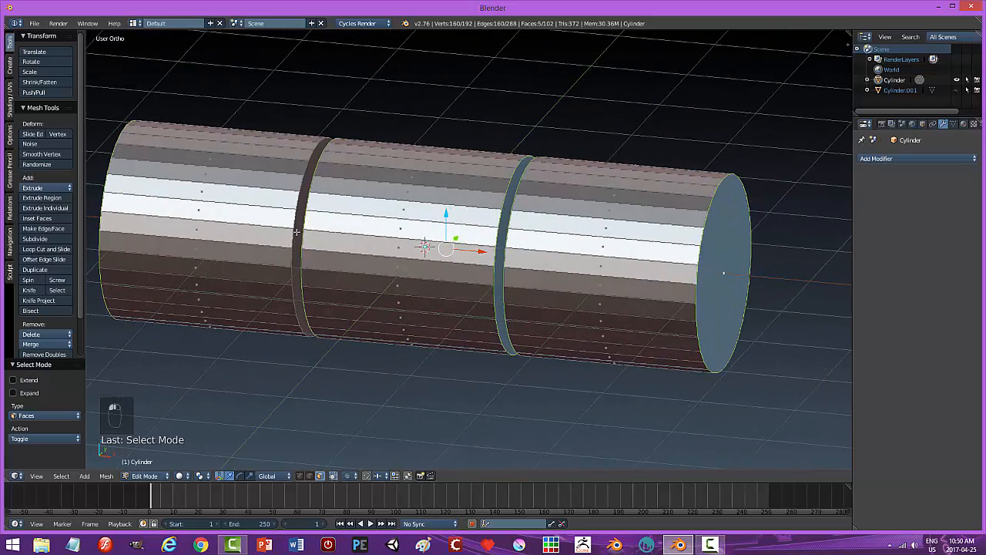
shift+right_click(297, 232)
scroll(540, 316, down, 4)
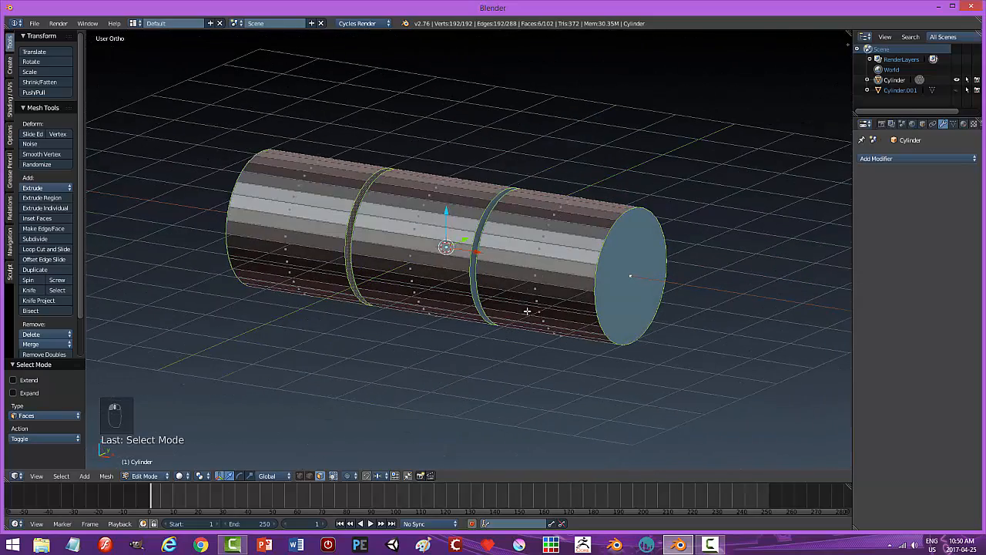
key(i)
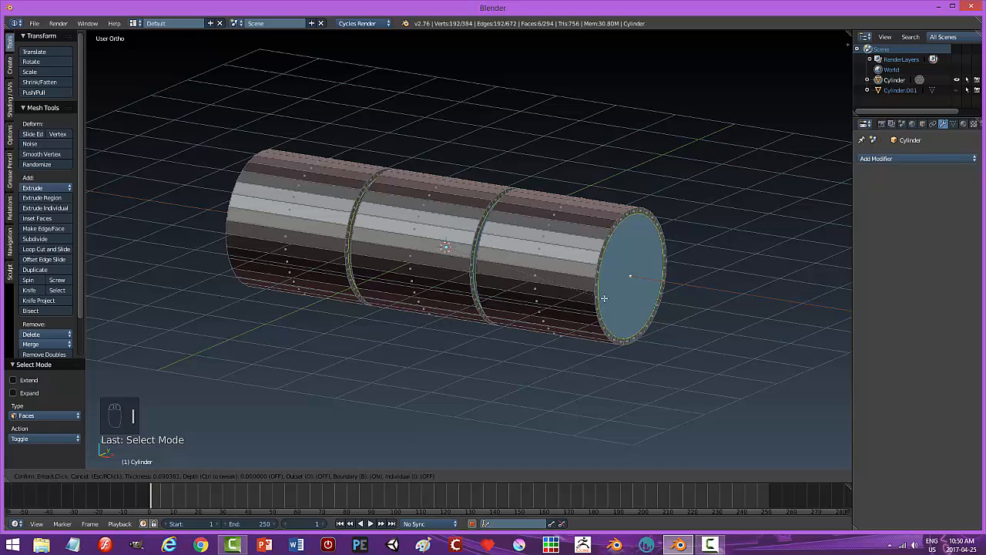
click(604, 297)
key(a)
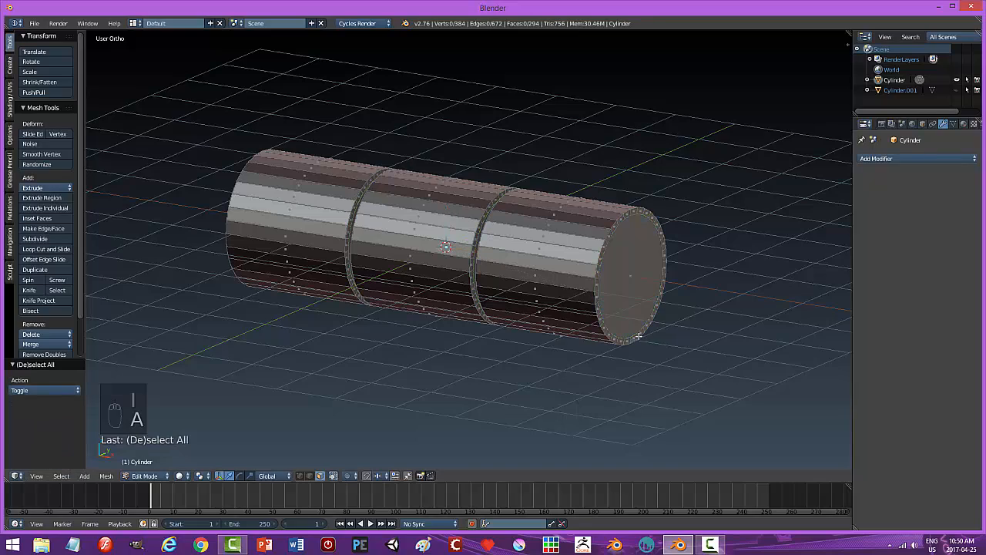
- Hollow out the segment at the positive X end by bridging the edge loops of its two inset cap faces
middle_drag(632, 336, 636, 331)
right_click(634, 288)
middle_drag(531, 331, 568, 339)
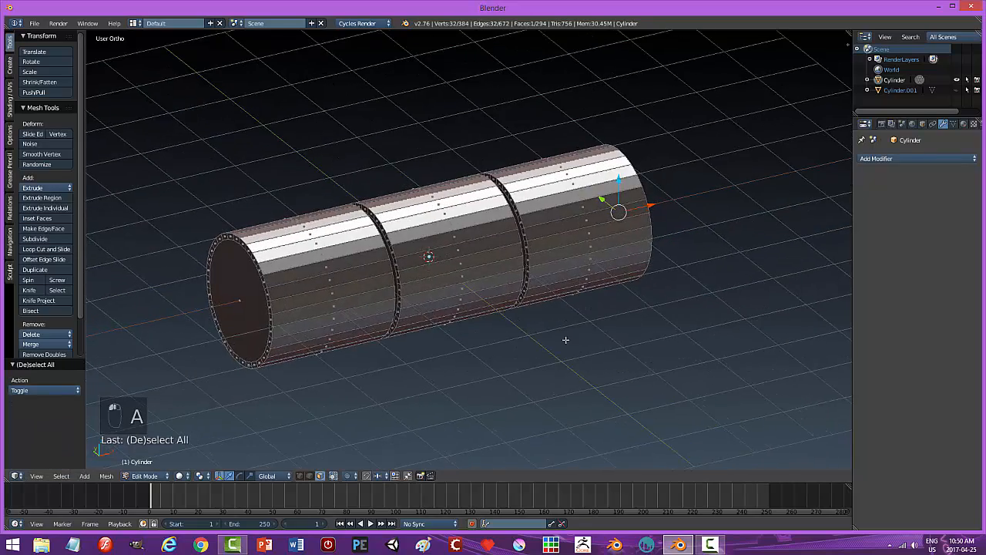
scroll(550, 237, up, 4)
shift+right_click(558, 219)
middle_drag(624, 307, 508, 282)
key(ctrl+e)
click(601, 301)
key(a)
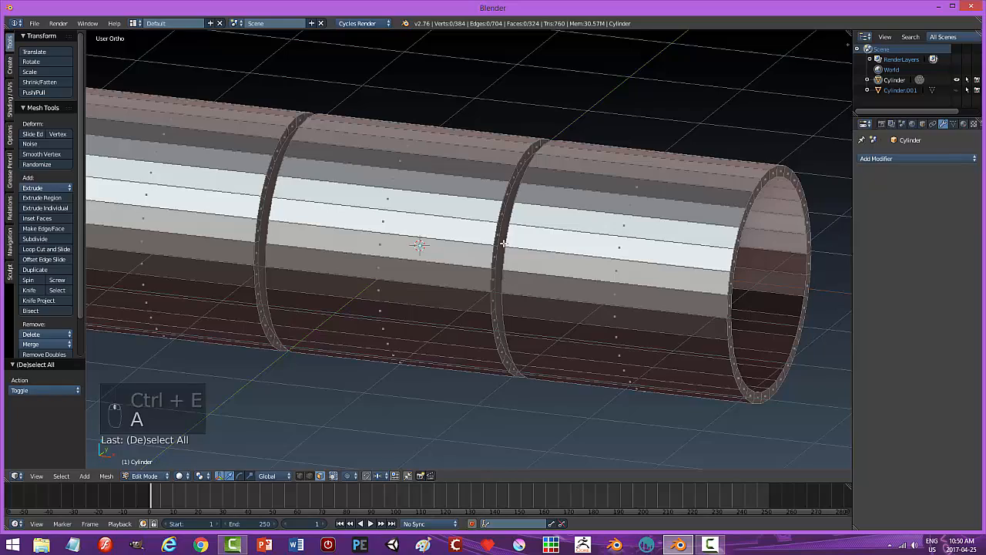
- Hollow out the middle segment by bridging the edge loops of its two inset cap faces
middle_drag(446, 282, 517, 285)
scroll(347, 330, up, 3)
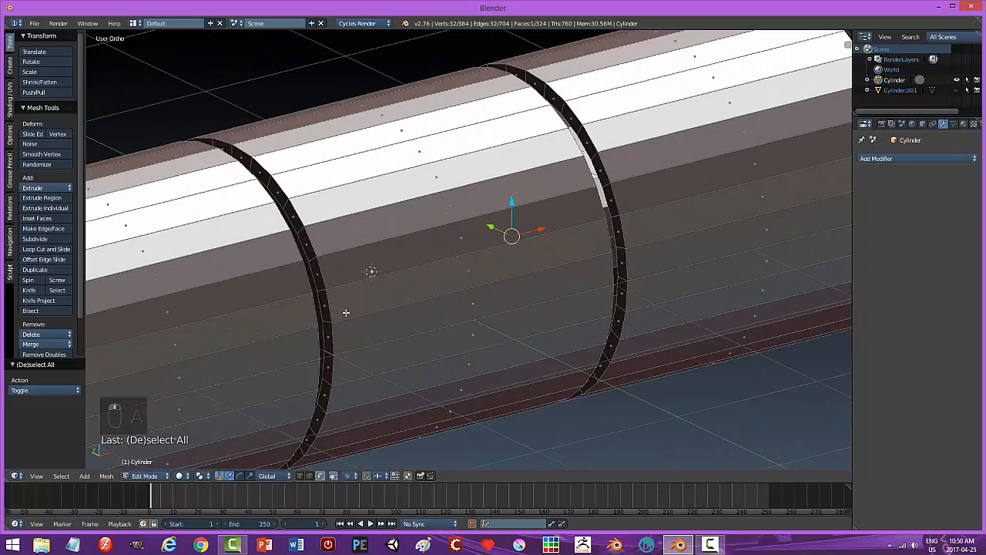
alt+shift+right_click(289, 258)
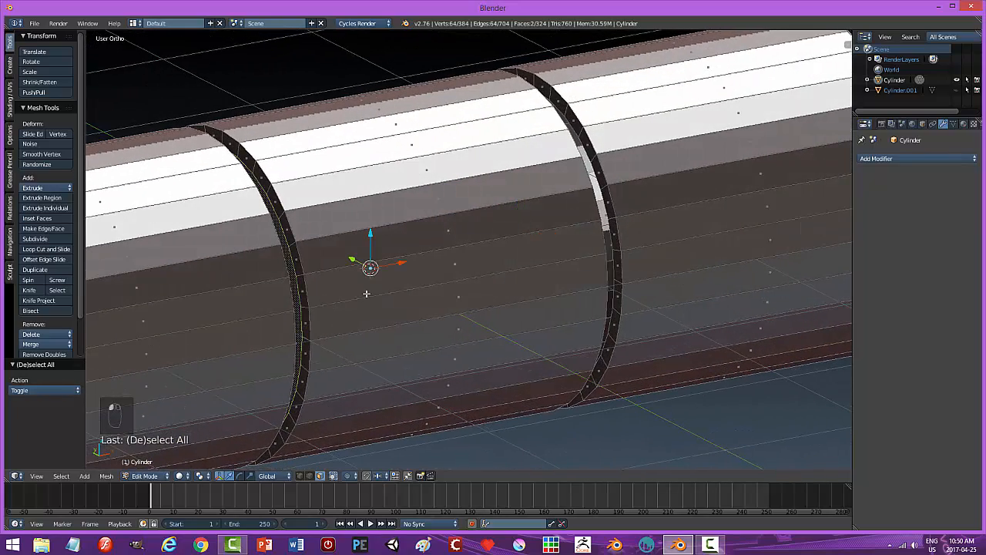
key(ctrl+e)
click(367, 295)
middle_drag(367, 294, 211, 213)
key(a)
- Hollow out the segment at the negative X end by bridging the edge loops of its two inset cap faces
right_click(181, 174)
middle_drag(181, 176, 309, 201)
shift+right_click(123, 259)
key(ctrl+e)
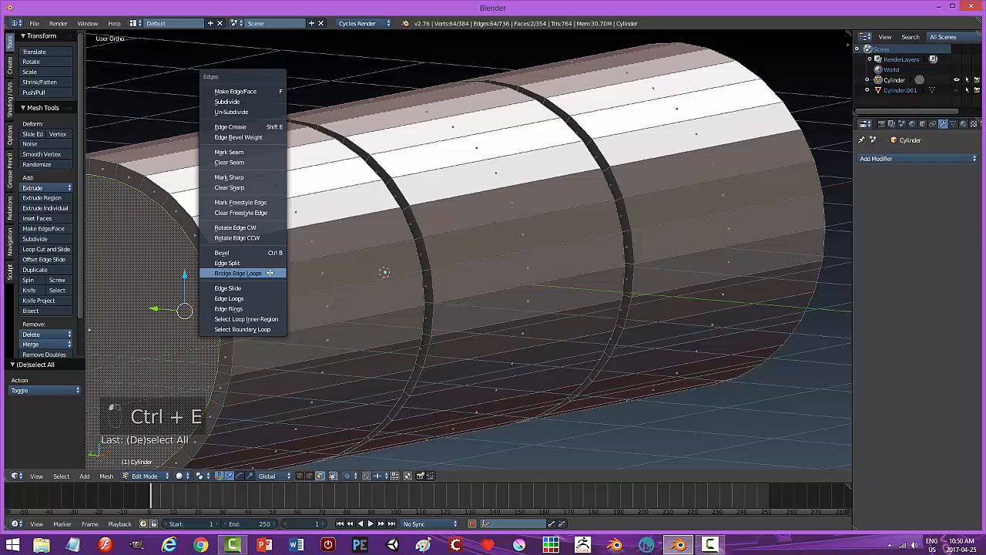
click(270, 272)
- Recalculate the normals of the entire mesh to face outside, then clear the selection
key(a)
key(a)
key(a)
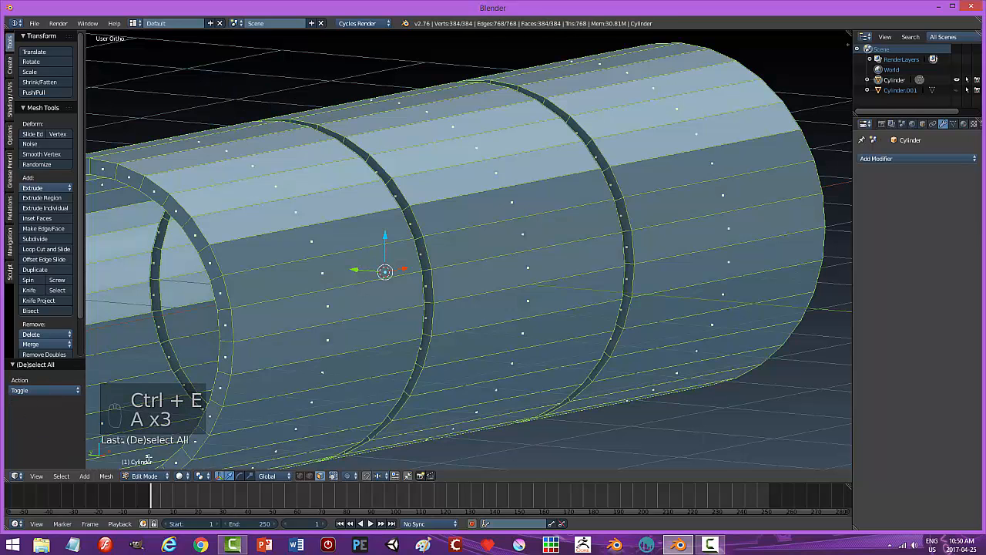
click(107, 477)
mouse_move(143, 311)
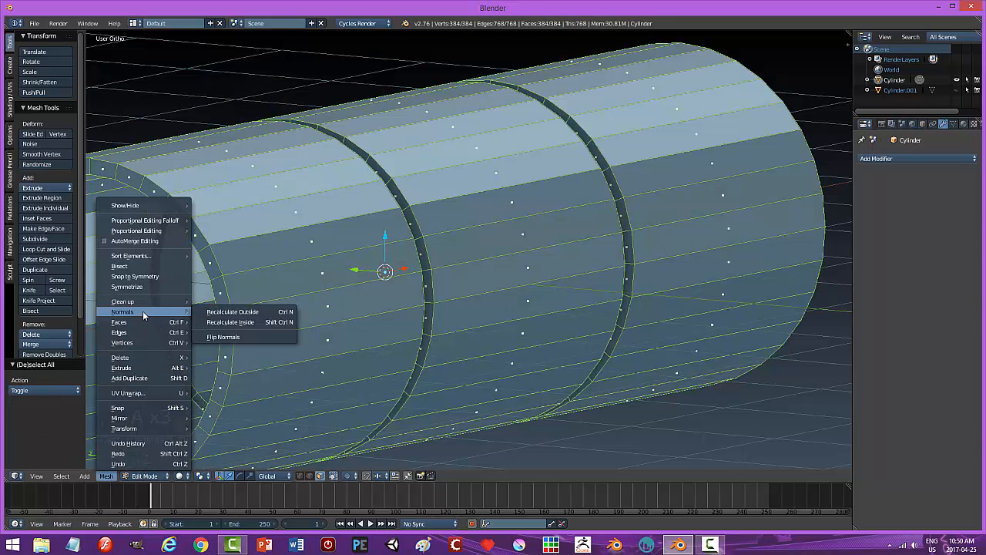
click(232, 311)
key(a)
- Select the outer rim edge loops at both ends of all three segments and bevel them by about 0.047 with 3 segments
scroll(427, 340, down, 4)
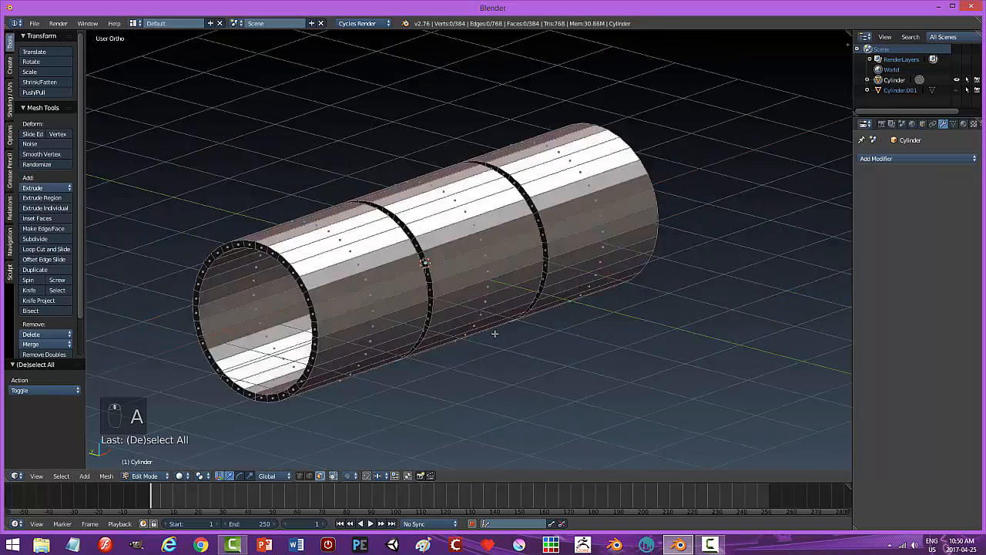
middle_drag(427, 340, 589, 333)
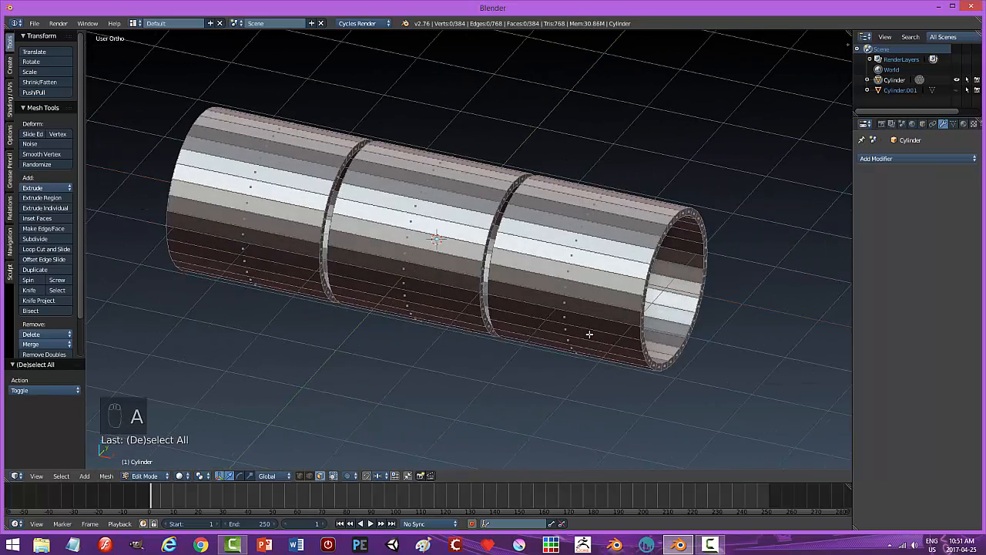
key(ctrl+Tab)
click(569, 324)
right_click(655, 249)
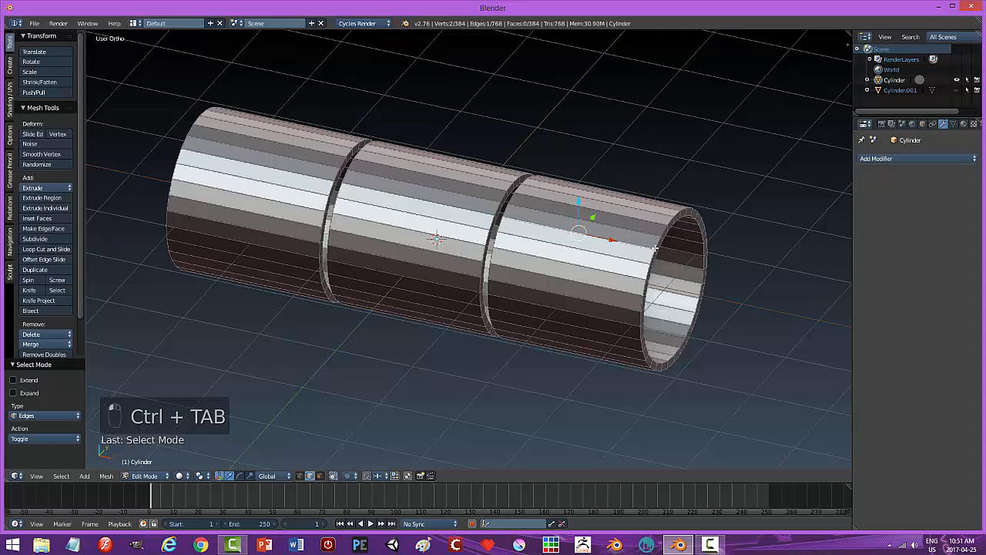
alt+right_click(655, 242)
middle_drag(655, 242, 509, 231)
alt+shift+right_click(530, 219)
scroll(490, 240, up, 3)
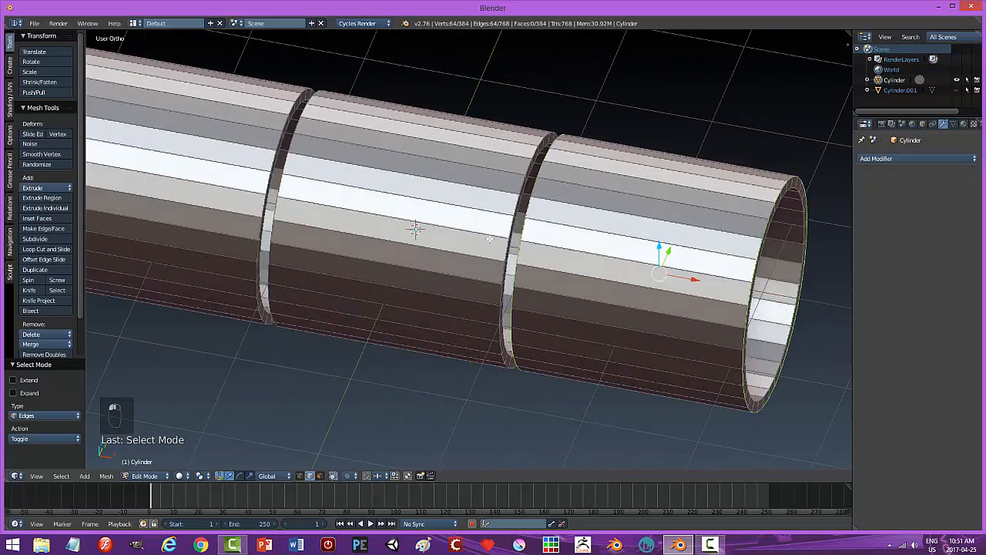
alt+shift+right_click(513, 213)
middle_drag(435, 275, 502, 271)
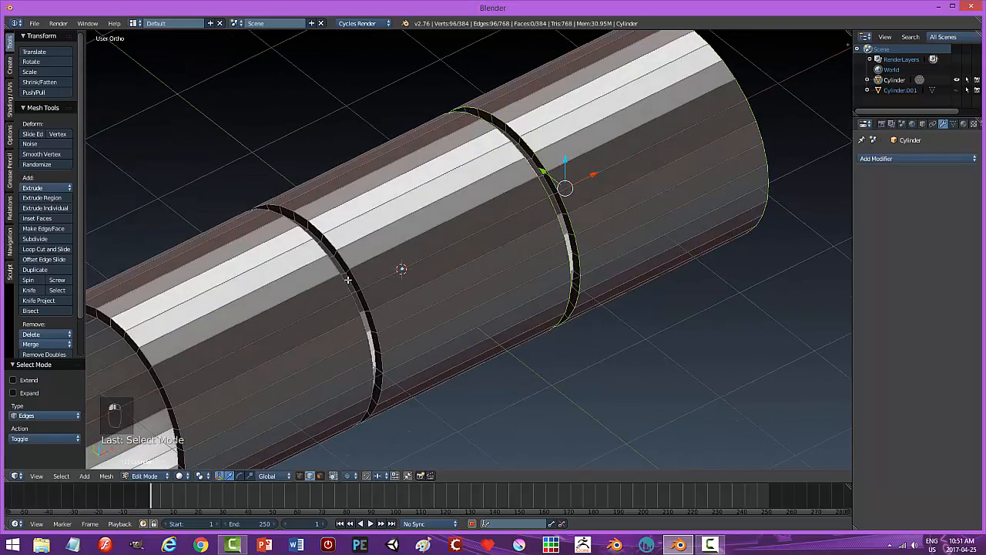
alt+shift+right_click(347, 266)
middle_drag(348, 267, 154, 314)
alt+shift+right_click(270, 179)
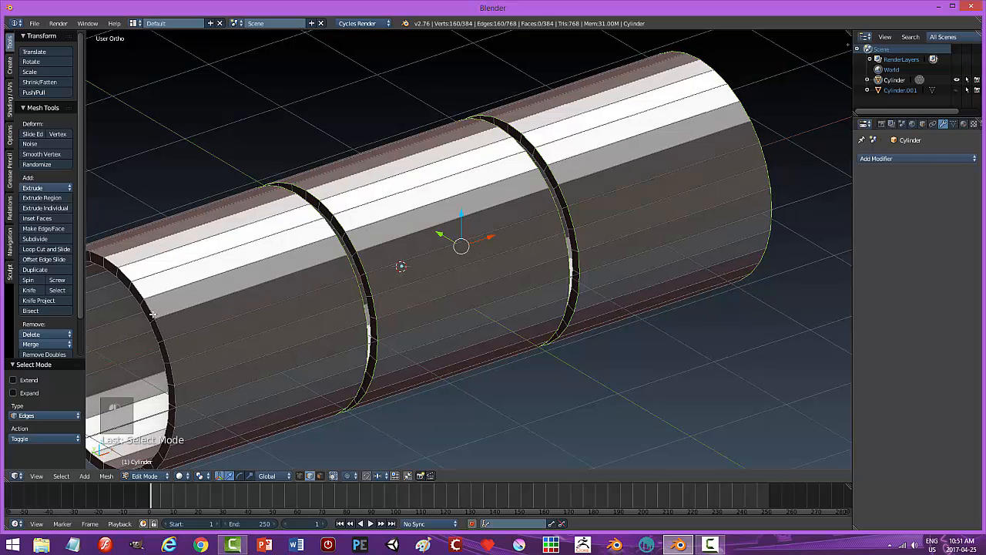
key(ctrl+b)
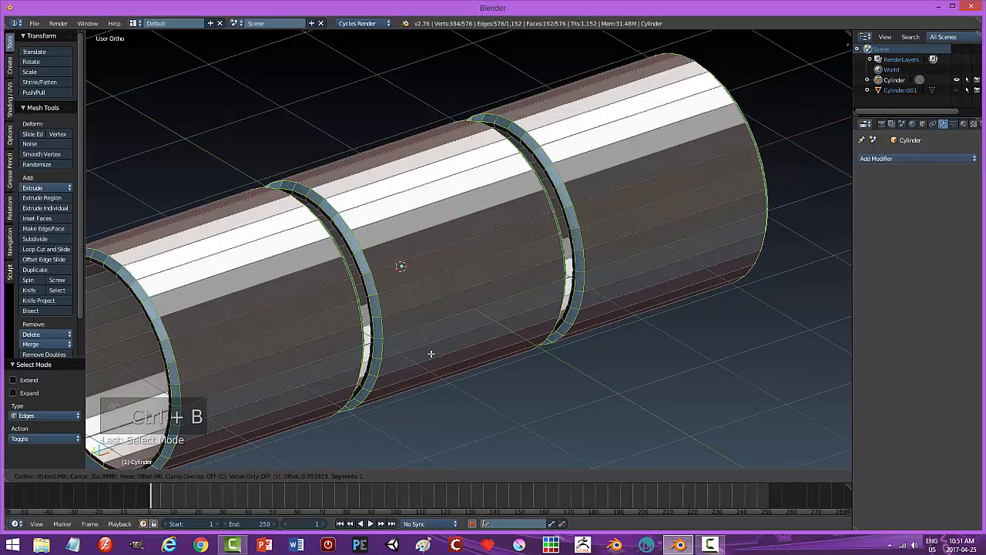
scroll(430, 353, up, 2)
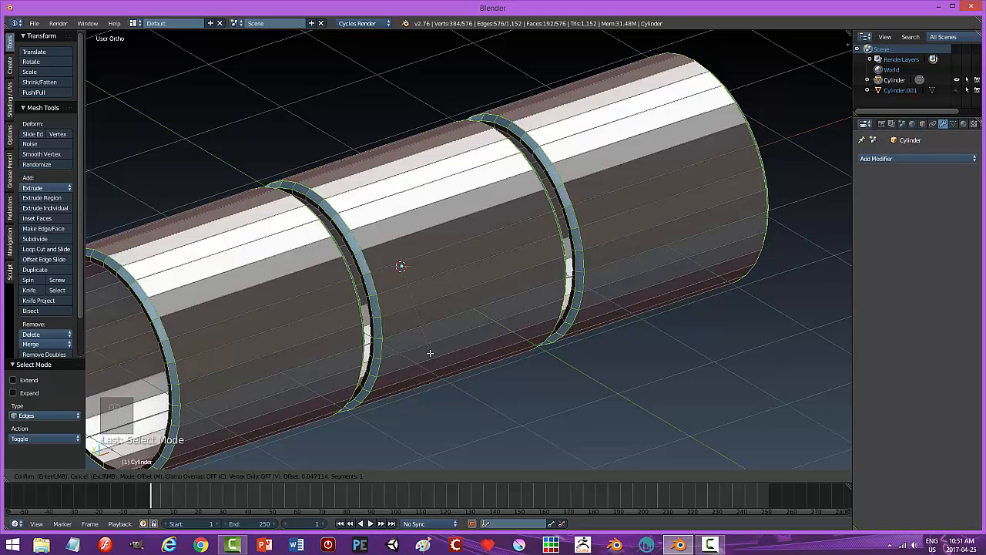
click(430, 353)
key(a)
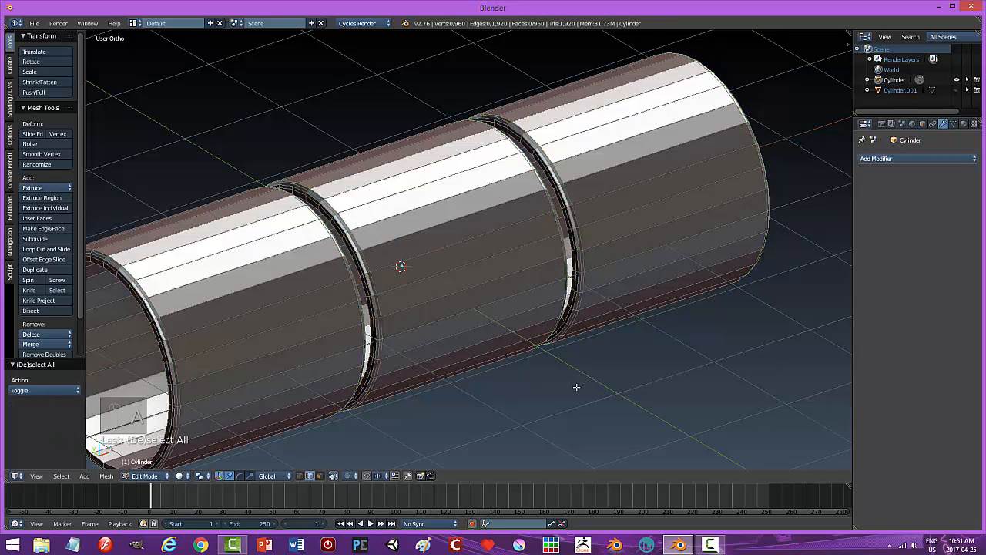
- Change the viewport matcap to the dark gray material
middle_drag(576, 387, 654, 393)
key(n)
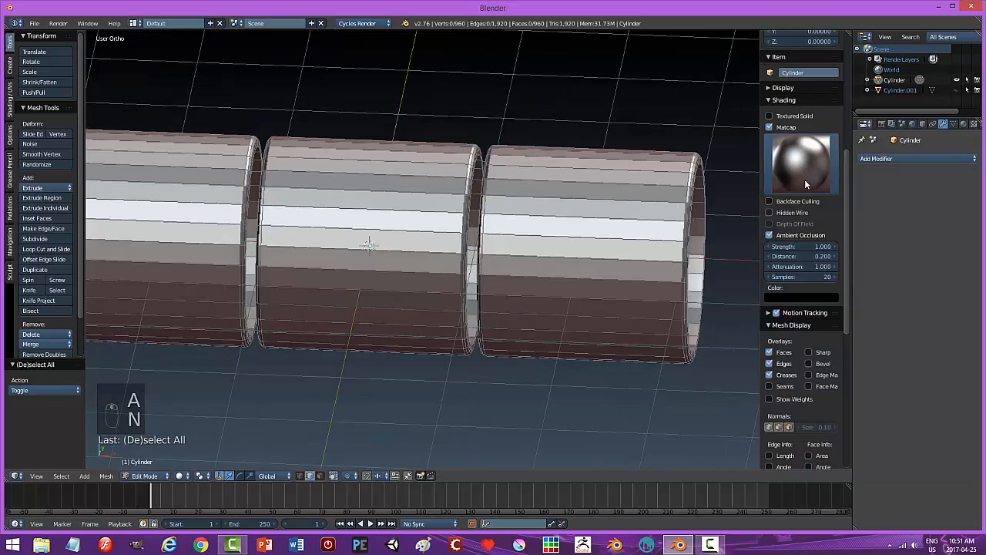
click(801, 162)
click(809, 324)
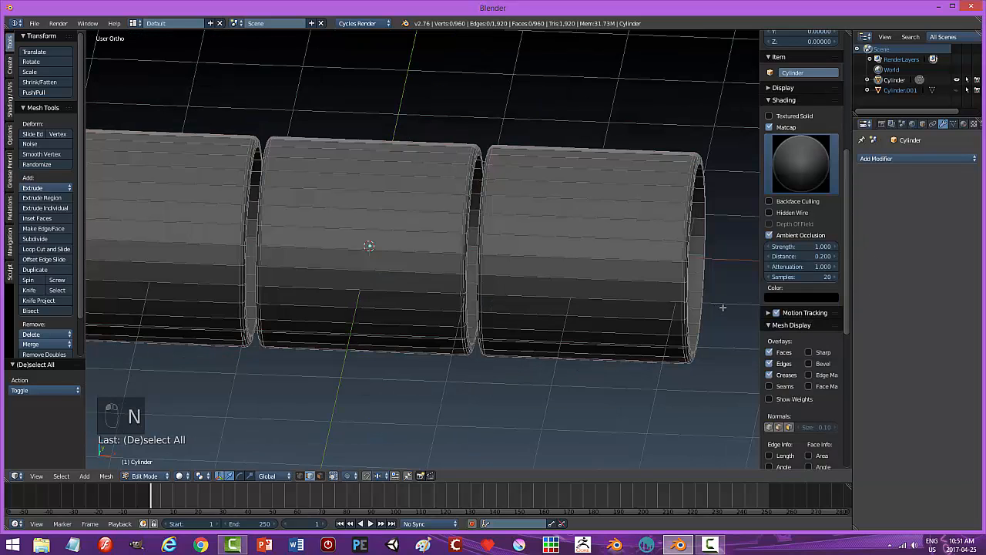
key(n)
mouse_move(722, 307)
middle_down()
mouse_move(700, 319)
mouse_move(715, 296)
middle_up()
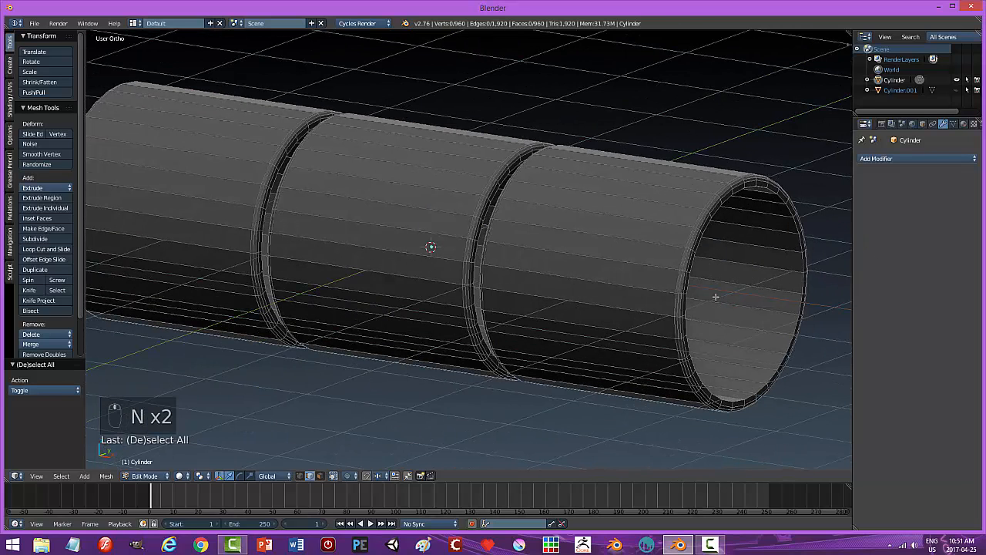
- Duplicate the inner rim edge loop at the positive X end in place, separate it into its own object, and return to Object Mode
alt+right_click(696, 256)
middle_drag(696, 257, 671, 273)
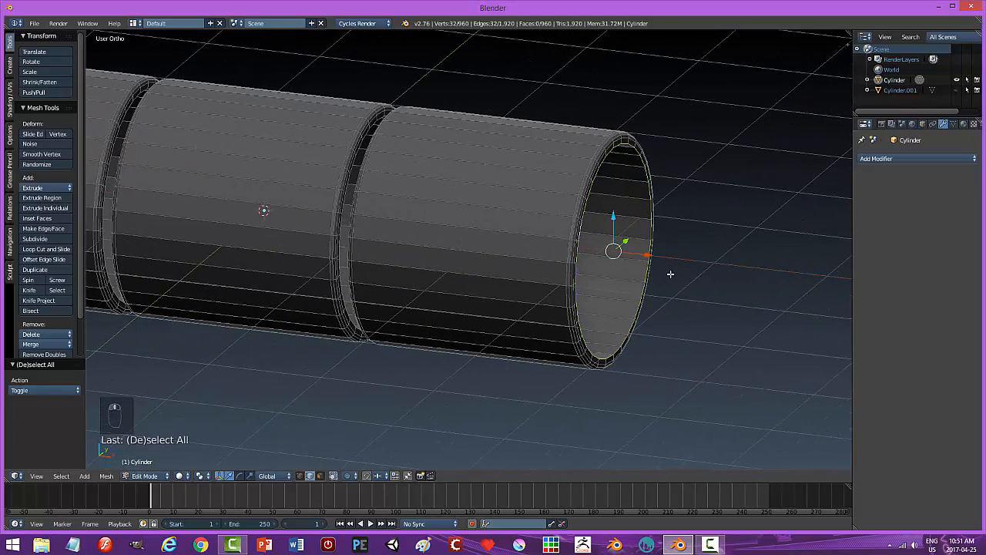
key(shift+less)
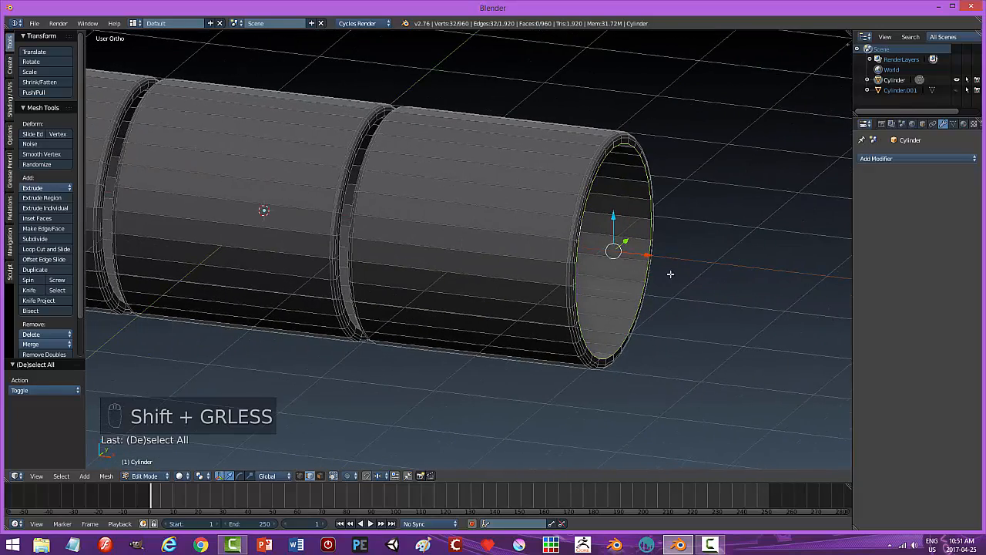
key(shift+d)
key(p)
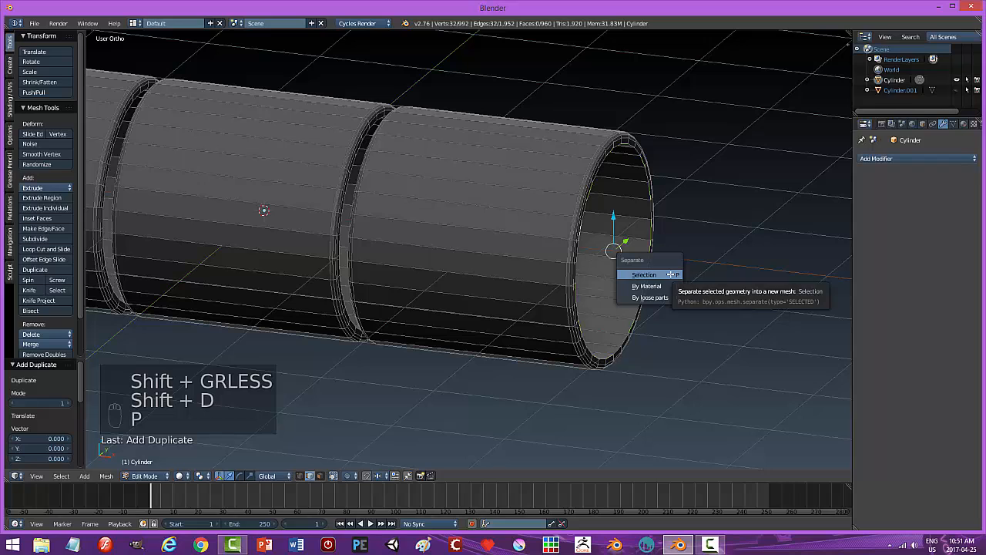
click(669, 274)
key(Tab)
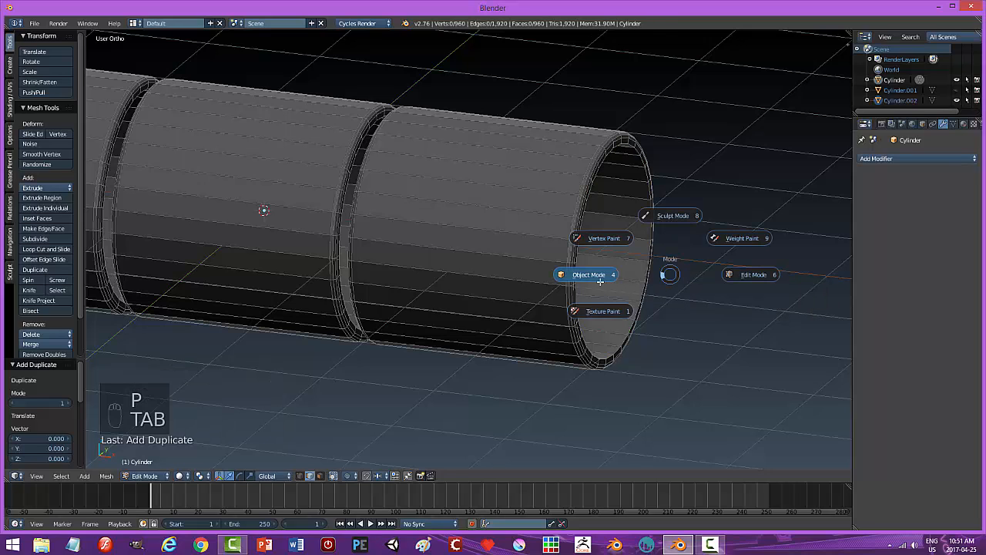
click(599, 280)
- Move the separated ring about 0.225 along X and set its origin to its geometry
click(591, 195)
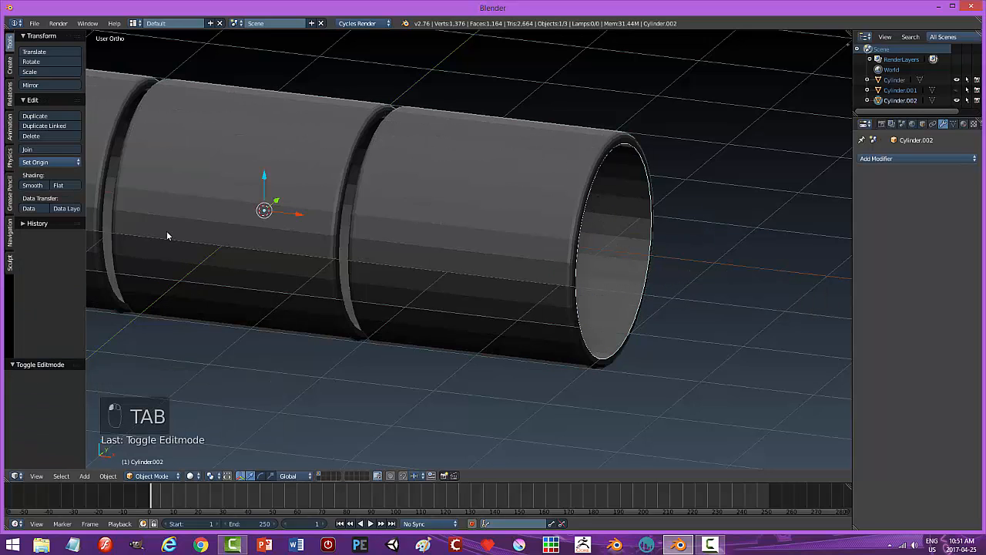
key(g)
key(x)
click(307, 227)
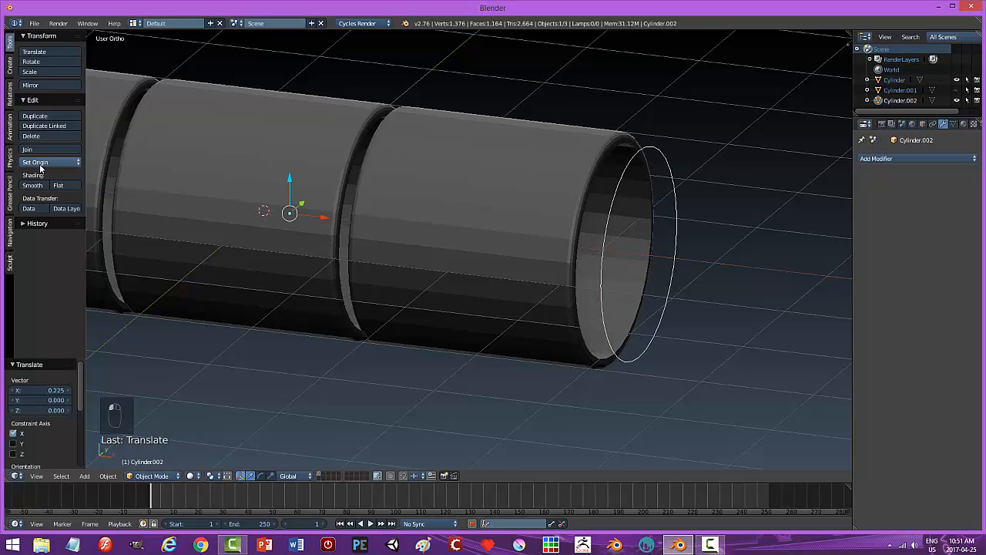
click(50, 162)
click(56, 186)
- Fill the whole separated ring with a single face in Edit Mode
key(Tab)
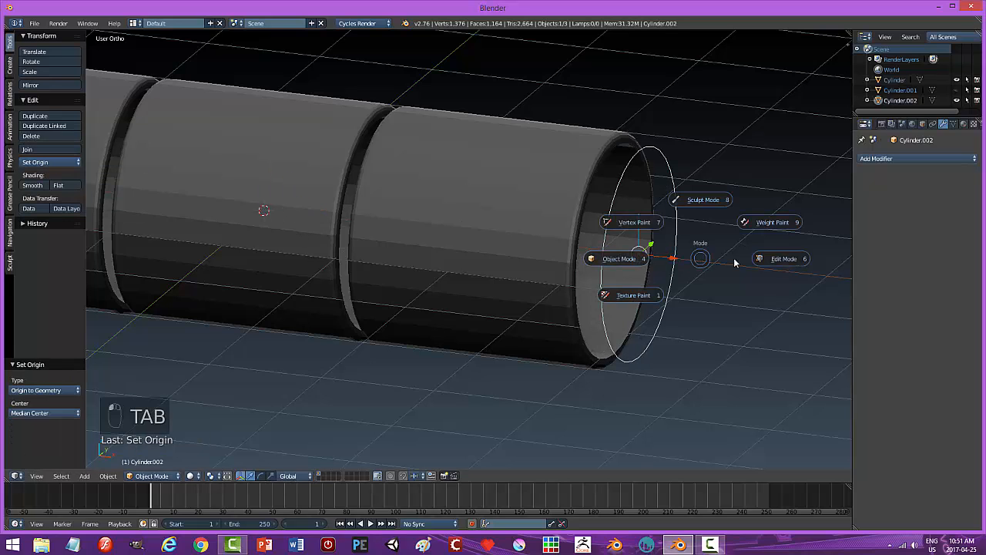
click(736, 259)
key(a)
key(a)
key(f)
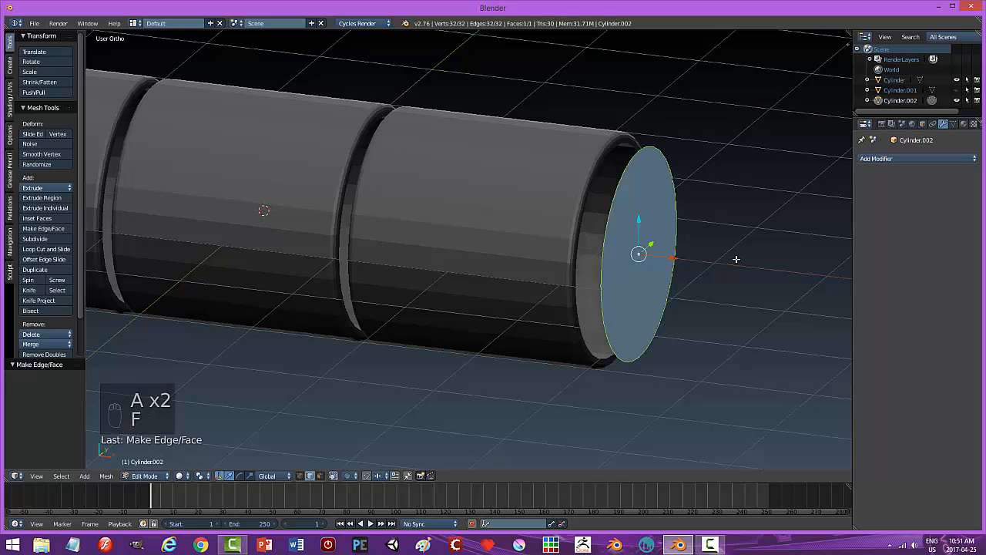
- Extrude the disc about 6.48 along negative X through all three segments, then clear the selection
middle_drag(735, 259, 680, 288)
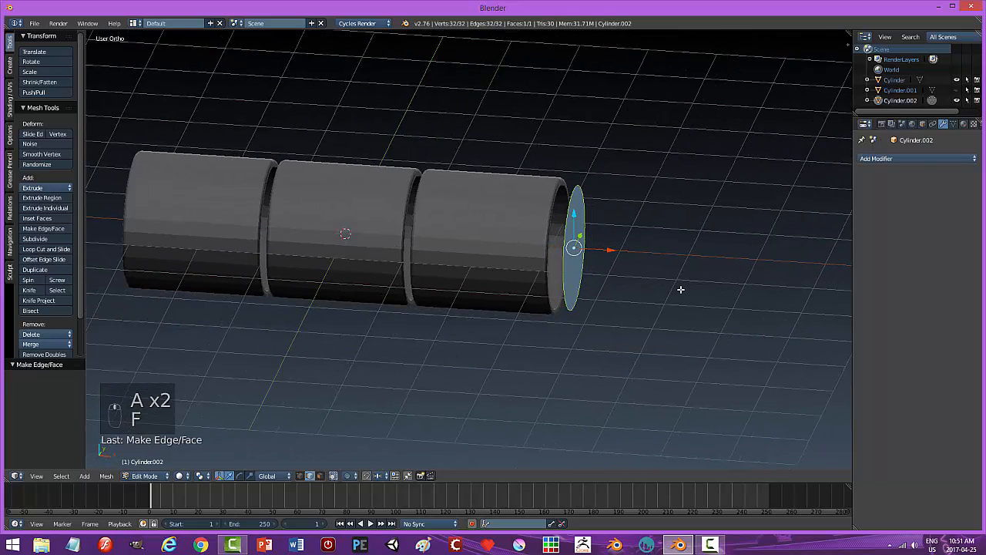
key(e)
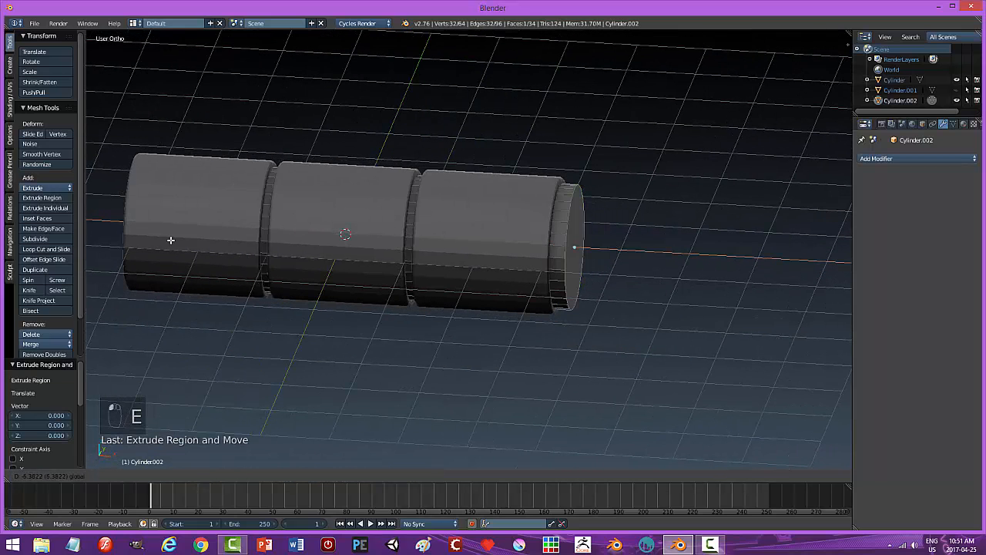
click(170, 243)
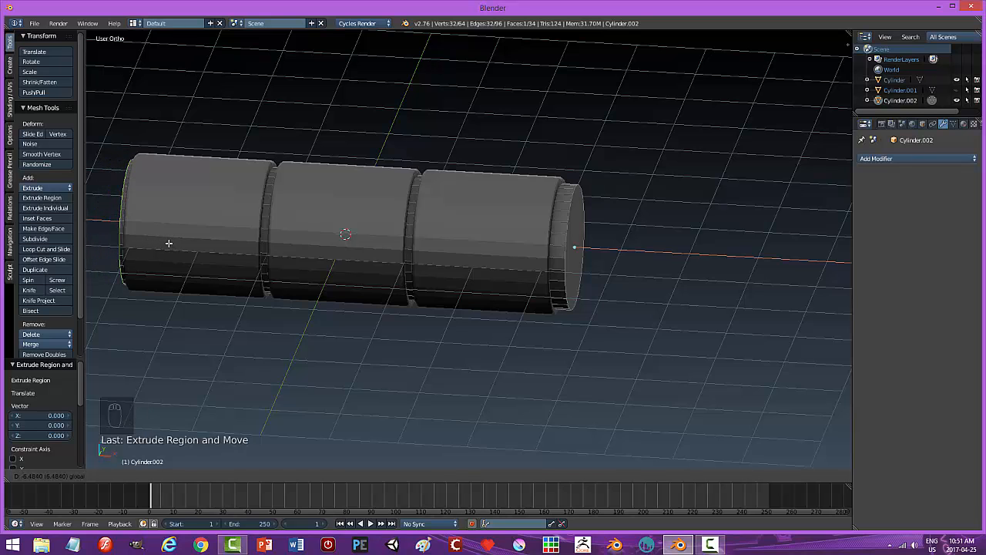
middle_drag(513, 272, 513, 275)
key(a)
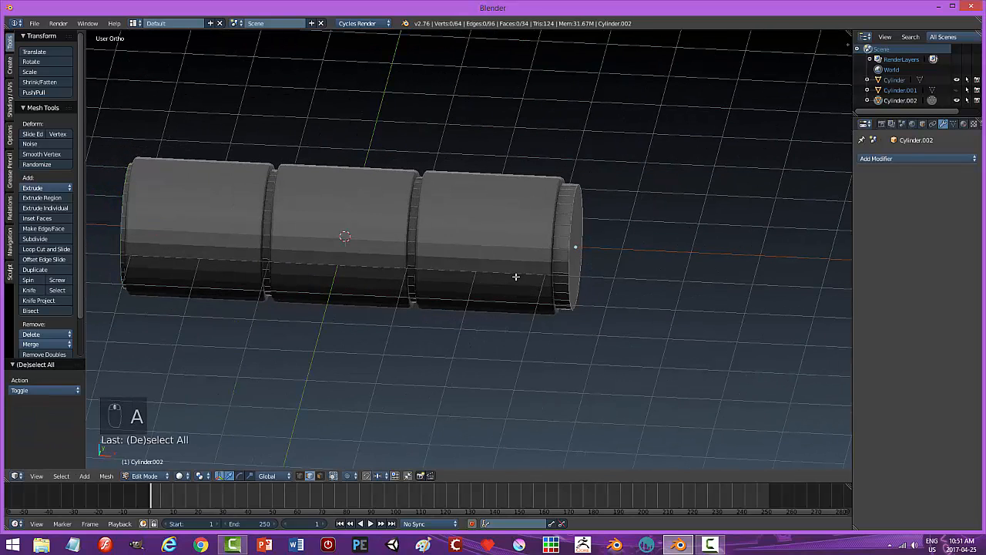
- Set the inner cylinder's origin to its geometry in Object Mode and move it about -0.115 along X
key(Tab)
click(46, 163)
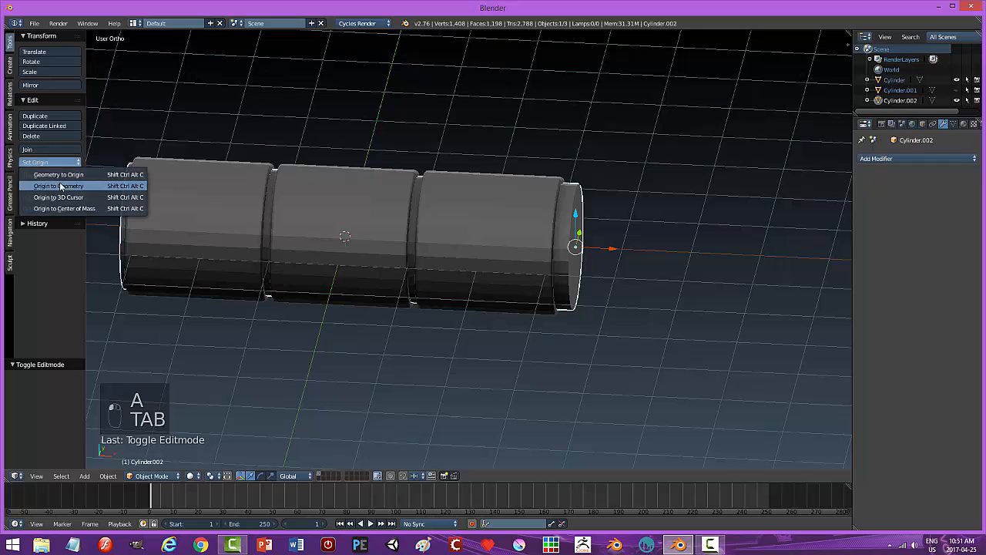
click(62, 190)
scroll(324, 216, down, 3)
middle_drag(440, 246, 482, 265)
drag(439, 247, 432, 246)
- Scale the inner cylinder to about 0.966 along X and shift it about 0.025 along X
key(s)
key(x)
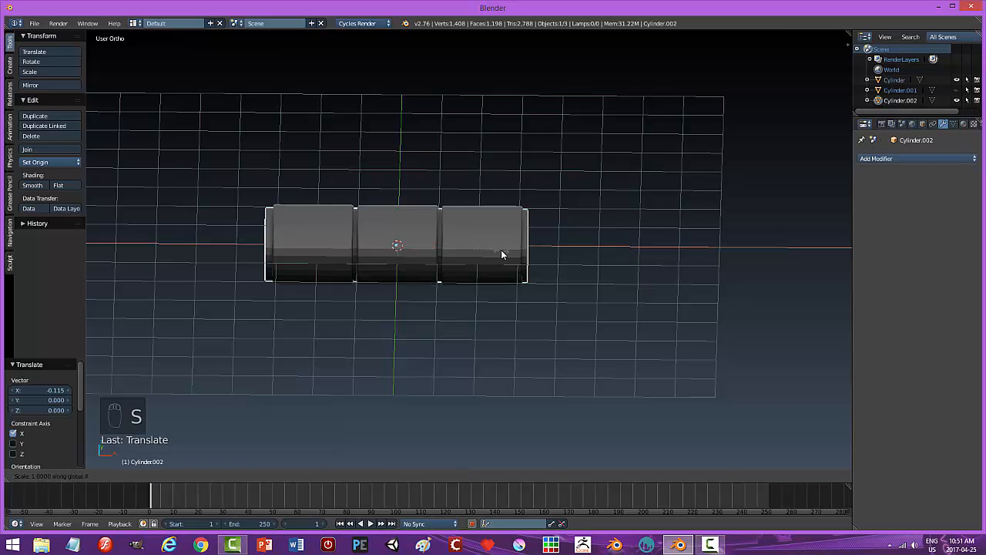
click(497, 251)
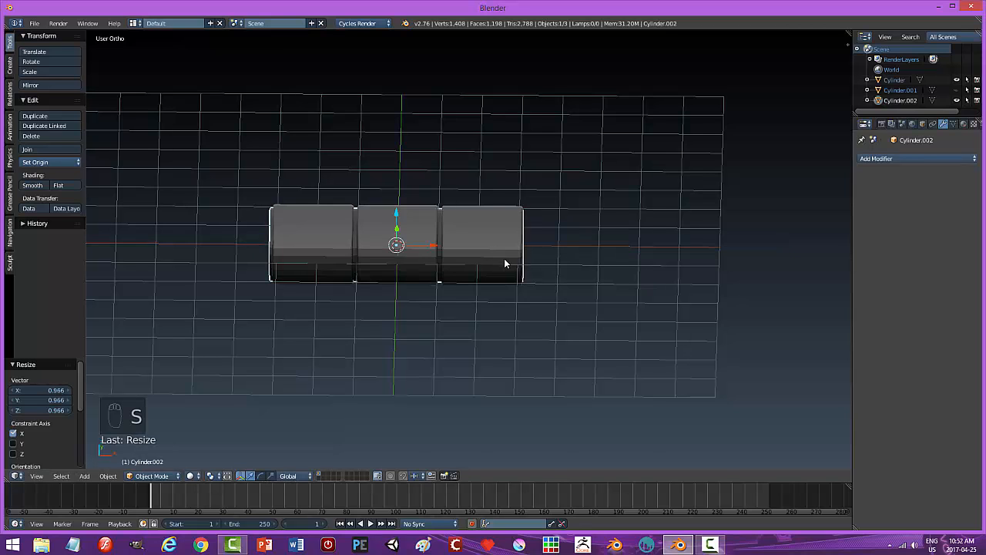
scroll(504, 258, up, 4)
key(KP_1)
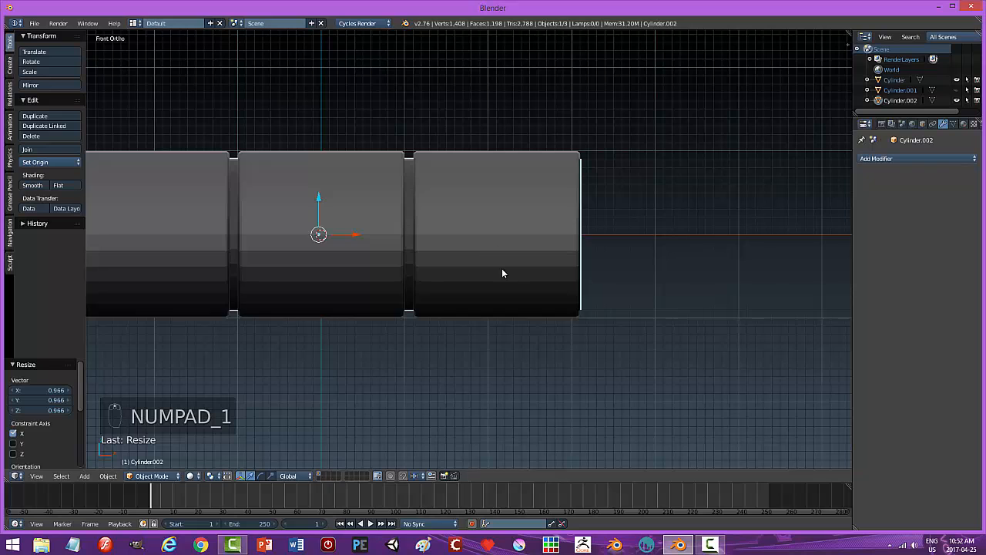
shift+middle_drag(526, 273, 646, 281)
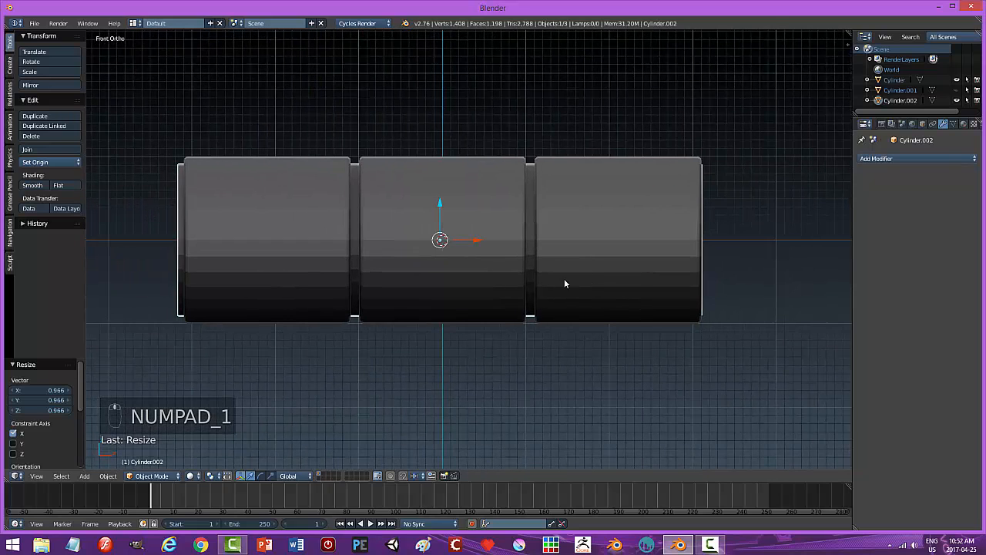
key(g)
key(x)
click(477, 242)
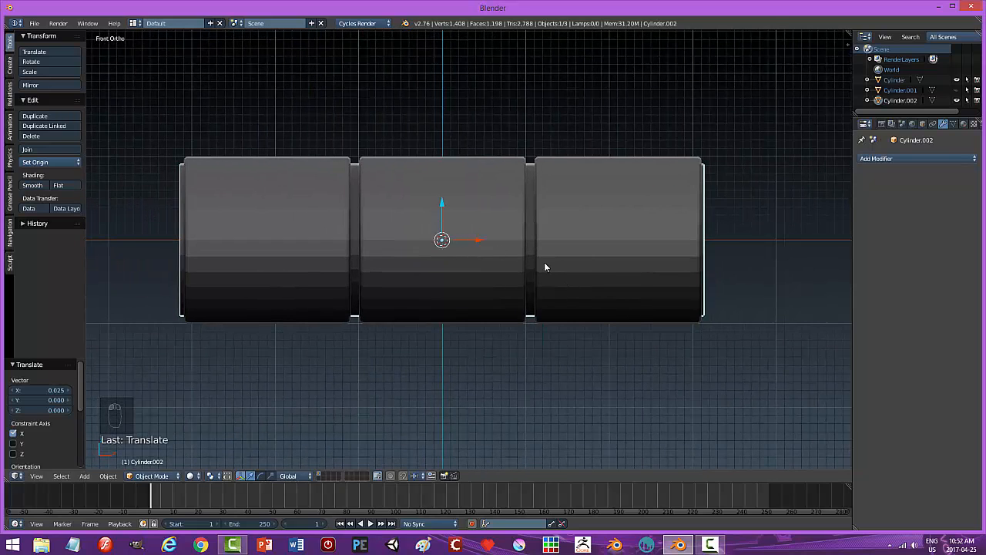
- Scale the inner cylinder by a further 0.990 along X and move it about 0.013 along X
key(s)
key(x)
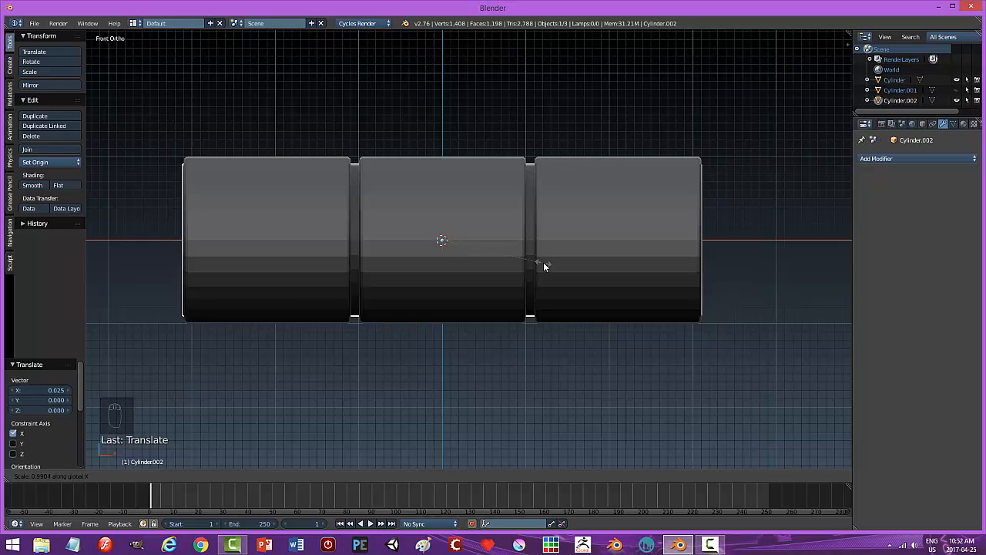
click(543, 262)
middle_drag(708, 287, 681, 288)
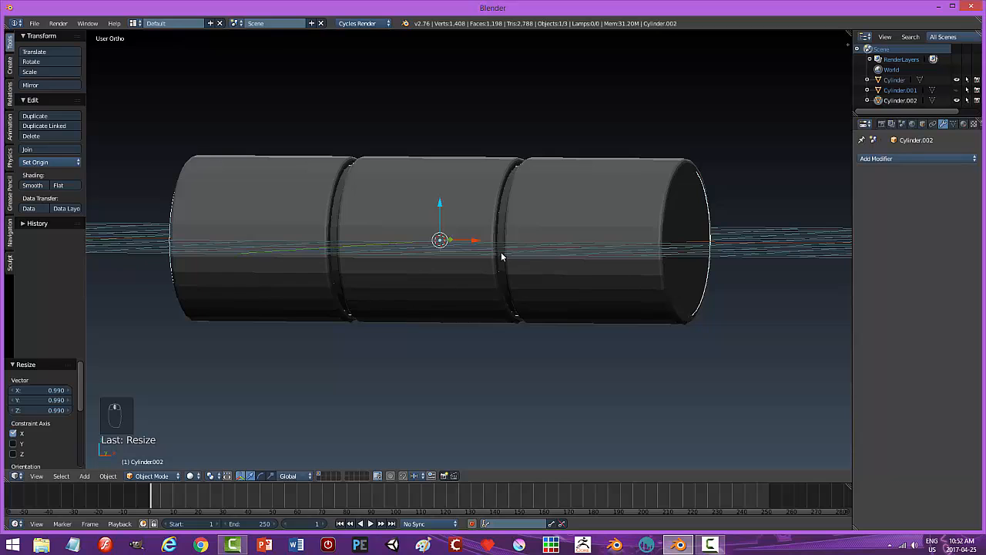
drag(472, 245, 472, 240)
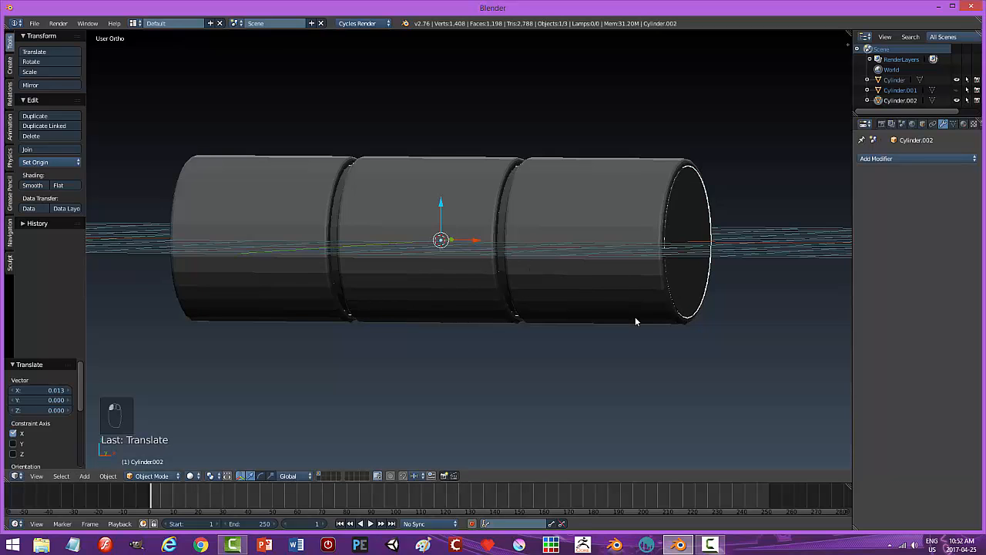
- Select the two end cap faces of the inner cylinder in face select mode
key(Tab)
click(702, 322)
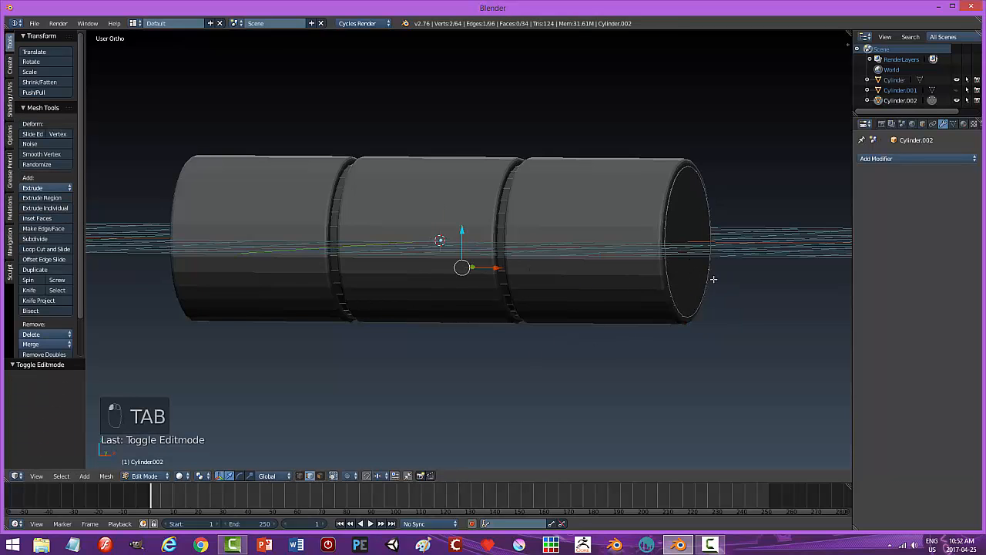
key(a)
key(a)
key(ctrl+Tab)
click(684, 288)
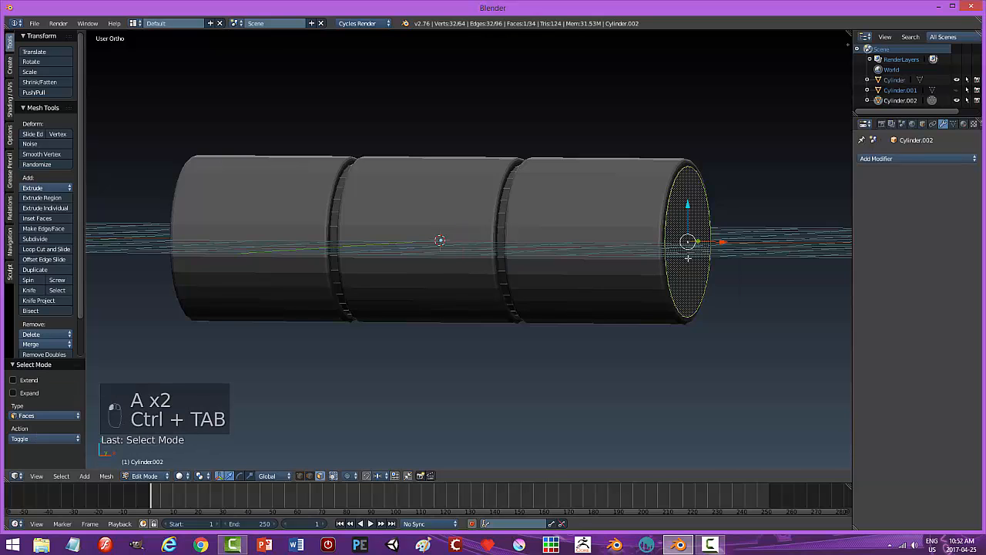
middle_drag(537, 287, 599, 285)
shift+right_click(307, 246)
- Extrude both end caps in place and scale them outward along X by about 1.03
scroll(515, 269, down, 3)
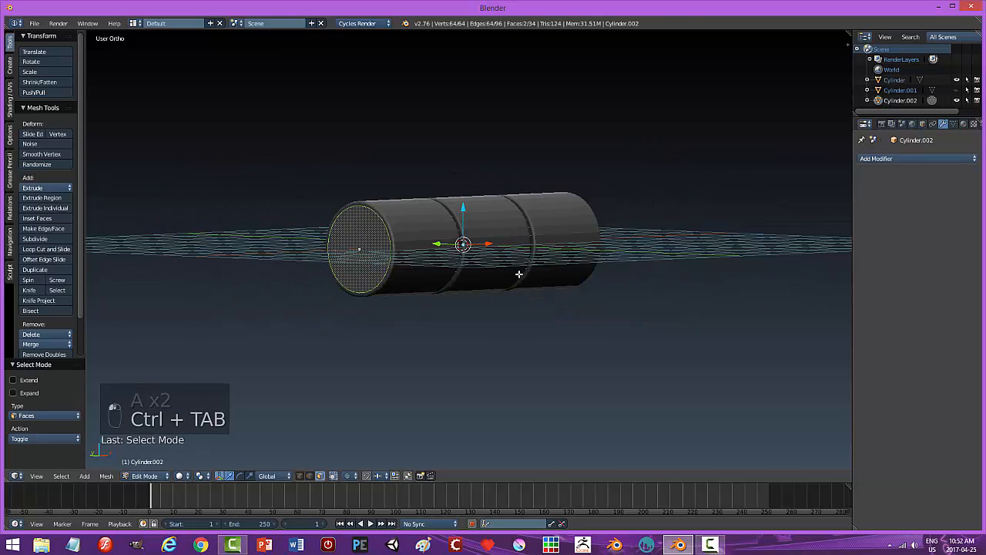
middle_drag(519, 275, 469, 287)
key(e)
right_click(469, 288)
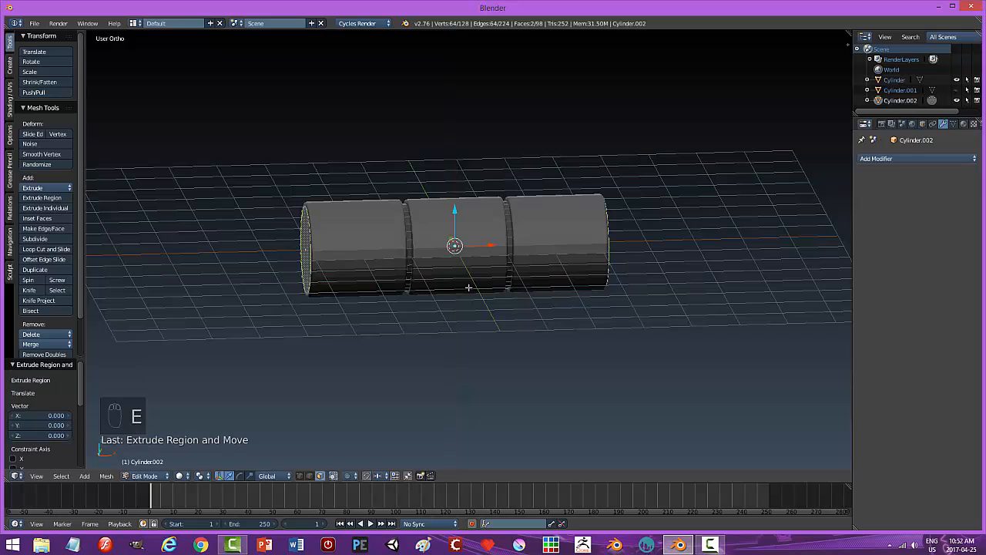
key(s)
key(x)
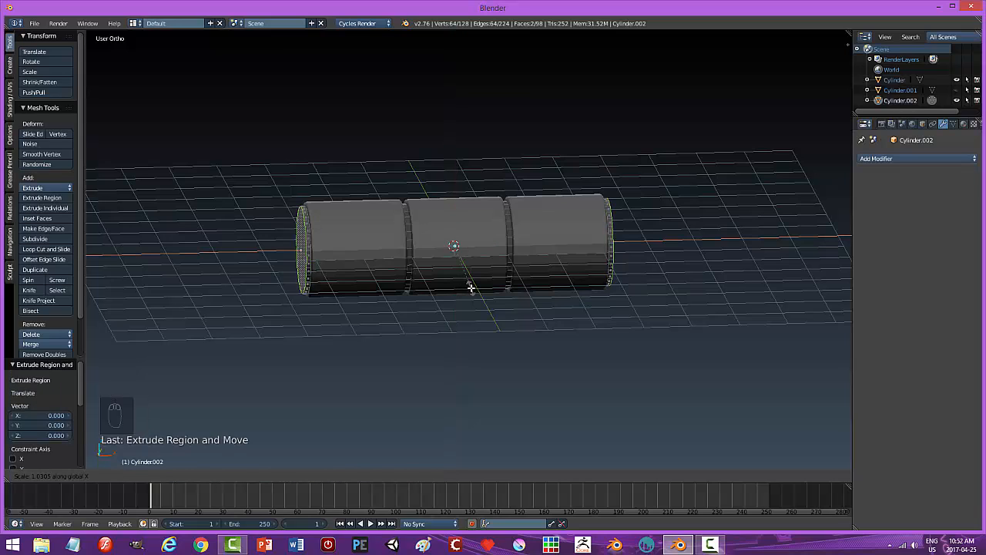
click(470, 288)
- Grow the selection to the new side faces, extrude in place, and scale by about 1.027 in Y and Z only
key(ctrl+KP_Add)
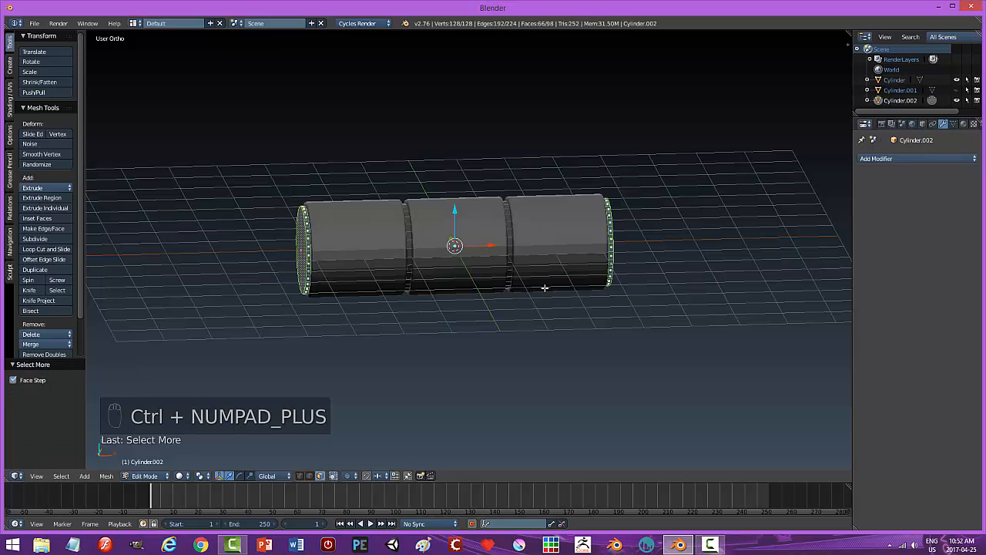
key(e)
right_click(469, 312)
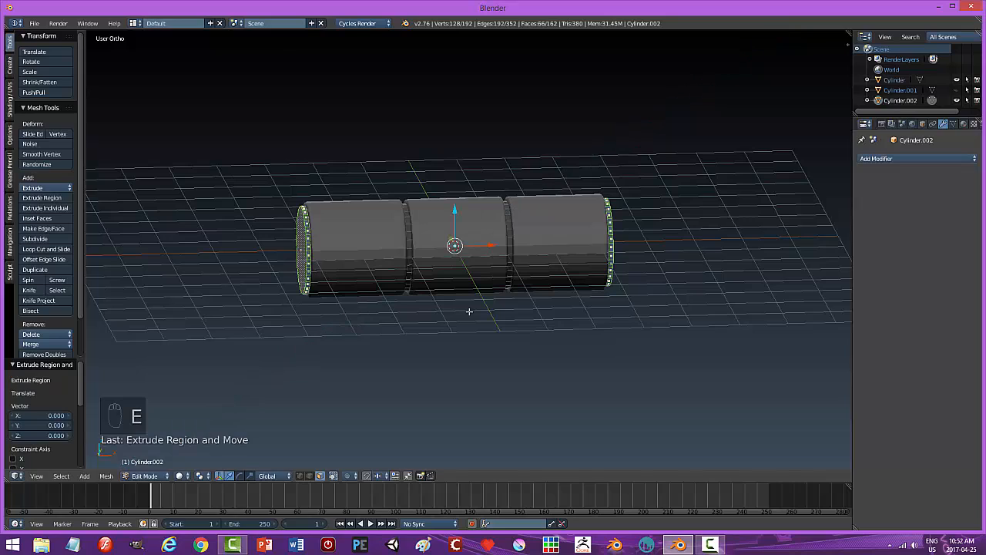
key(s)
key(shift+x)
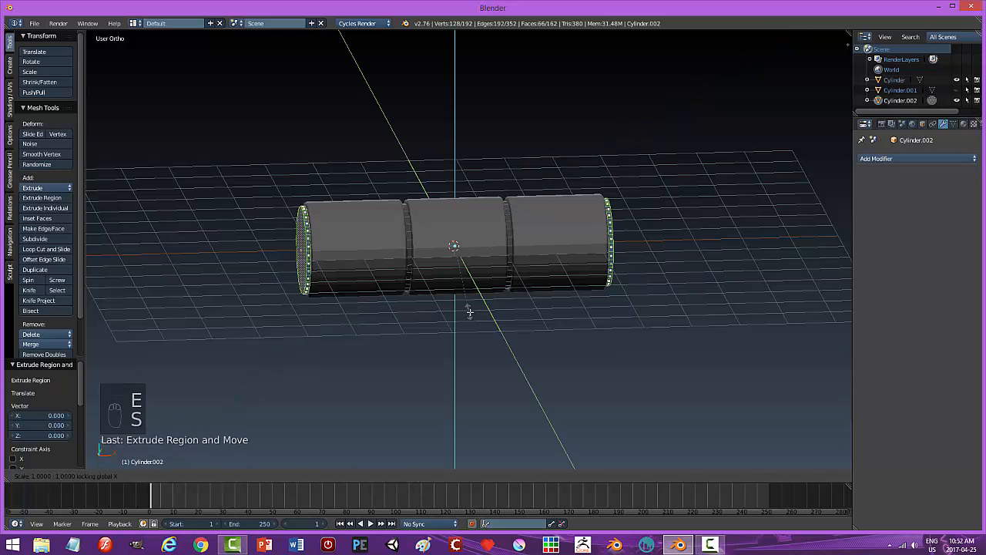
click(470, 312)
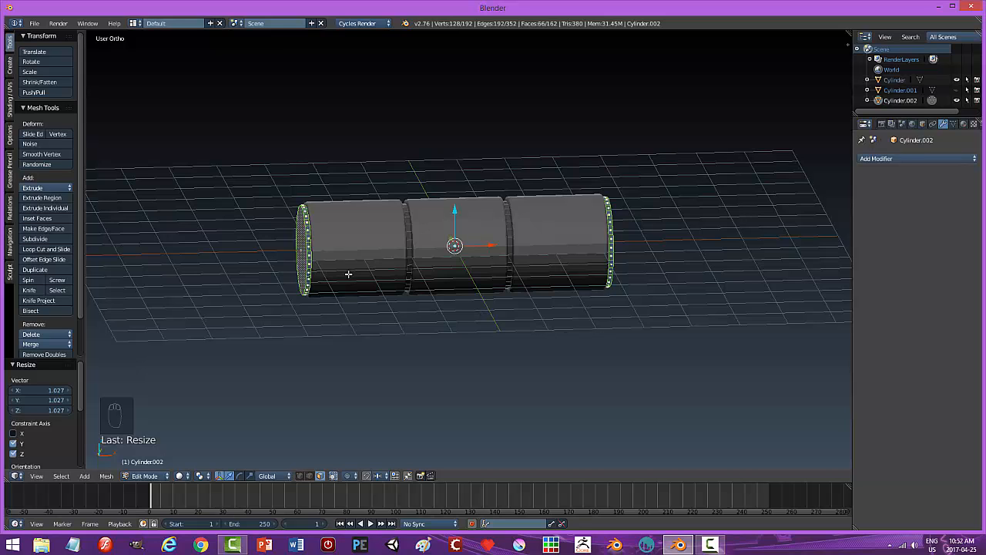
- Bevel the edges of the two end cap faces by about 0.070 with 4 segments
middle_drag(303, 236, 557, 265)
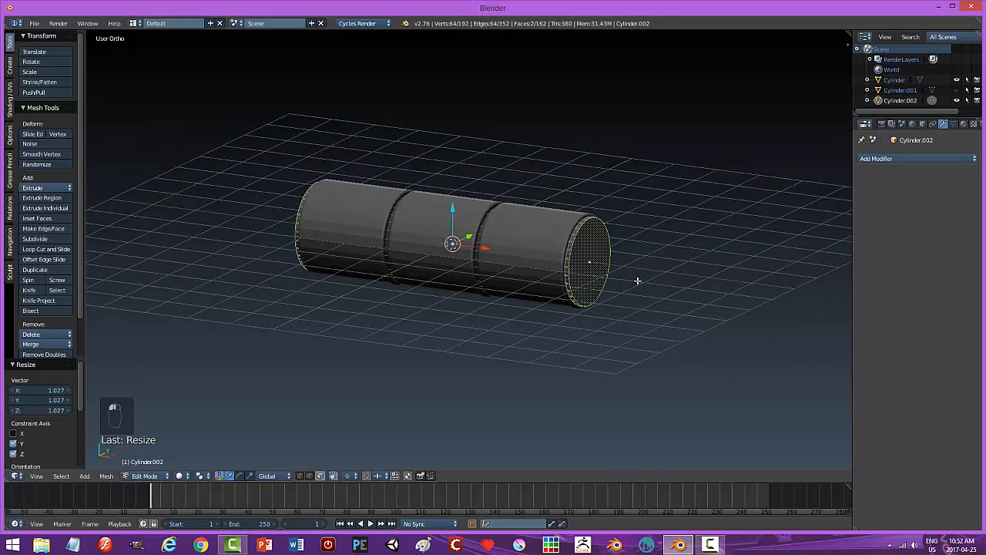
key(ctrl+b)
scroll(684, 312, up, 3)
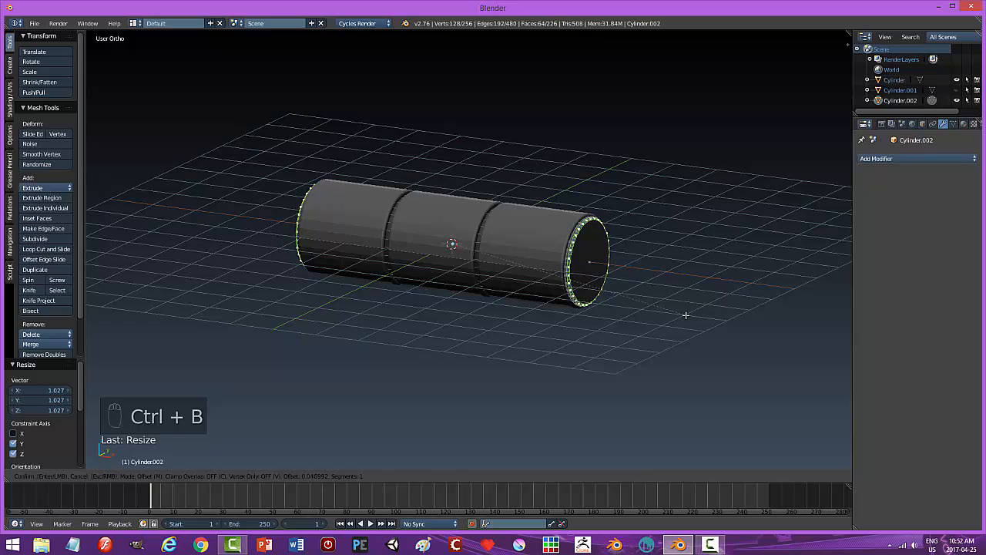
click(686, 315)
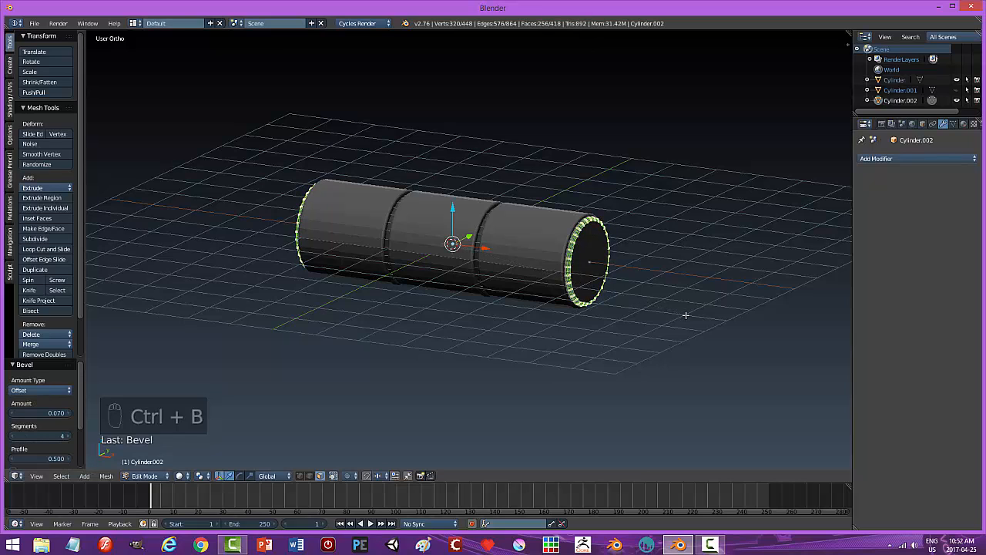
- Return to Object Mode, apply smooth shading to the inner cylinder, and deselect everything
key(a)
key(Tab)
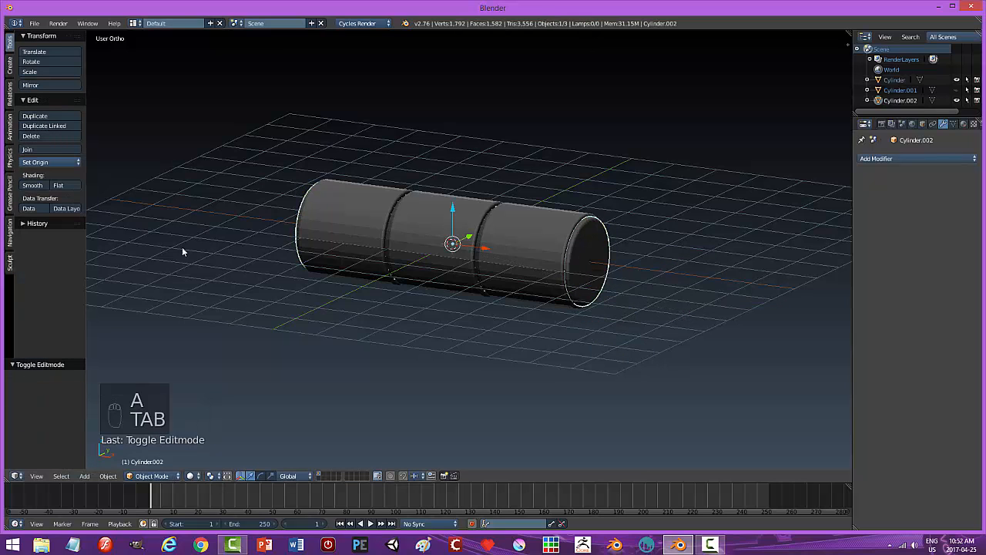
click(35, 186)
key(a)
scroll(607, 300, down, 2)
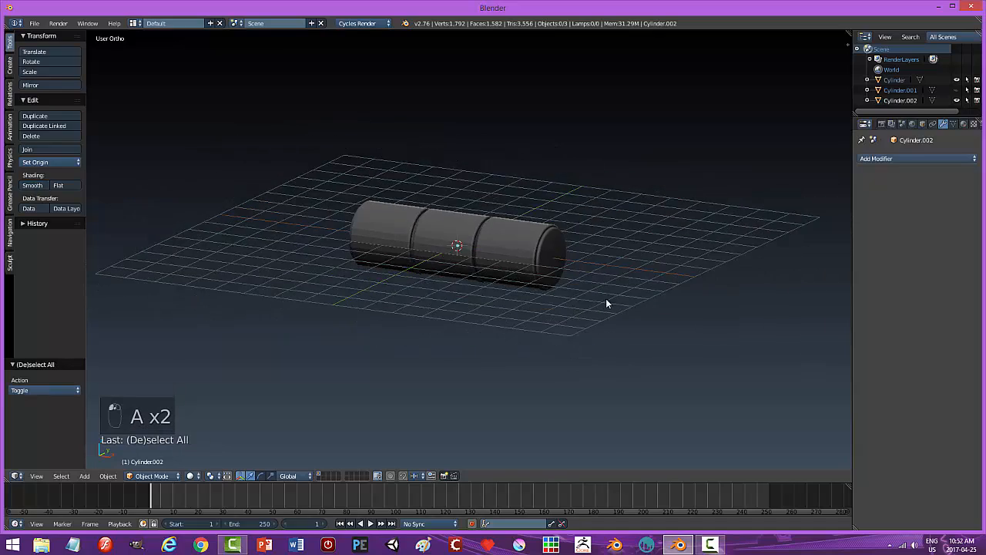
- Hide the inner core cylinder so only the three hollow outer segments remain in view
middle_drag(606, 303, 682, 269)
scroll(601, 320, up, 3)
click(579, 266)
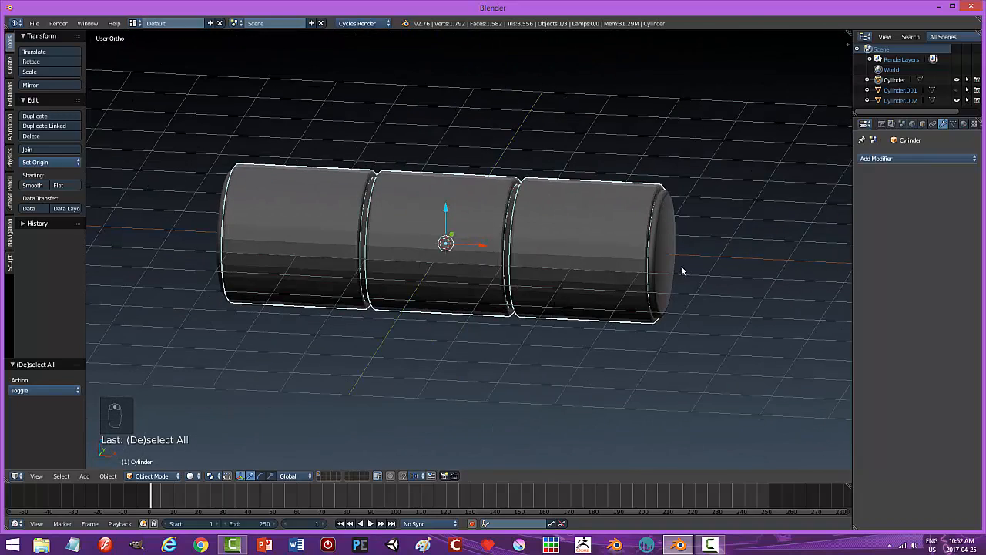
key(h)
- Separate the whole linked middle segment from the outer cylinder mesh into its own object and return to Object Mode
key(Tab)
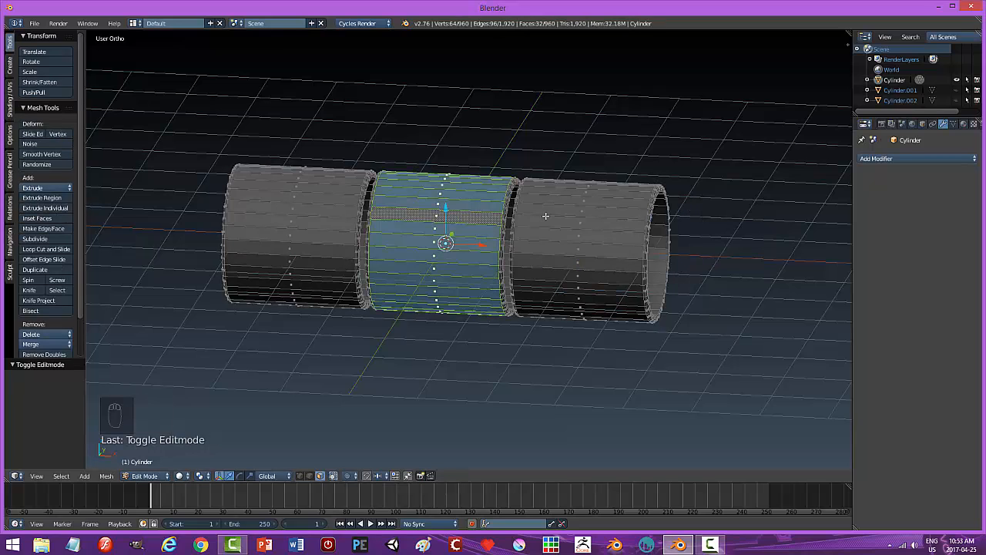
key(ctrl+l)
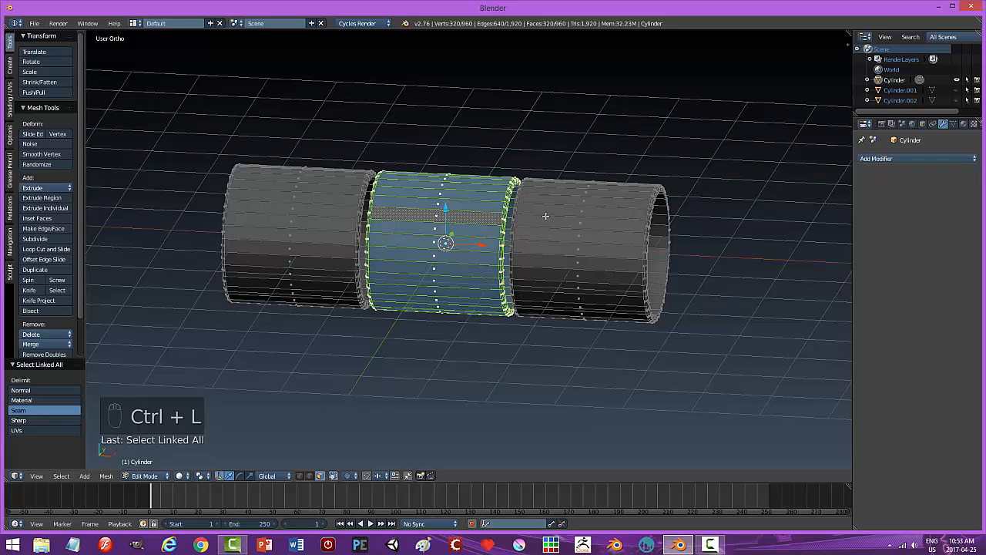
key(p)
click(542, 217)
key(Tab)
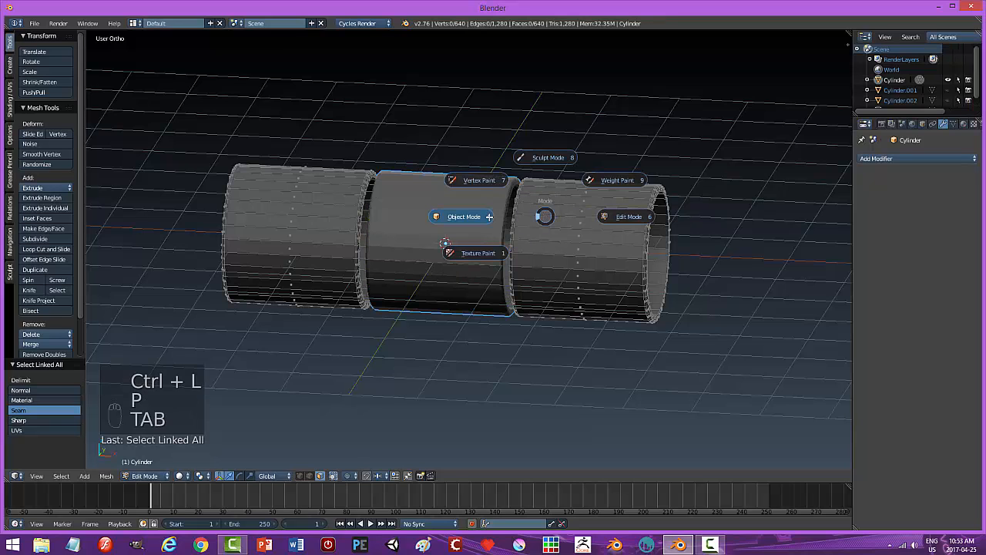
click(488, 216)
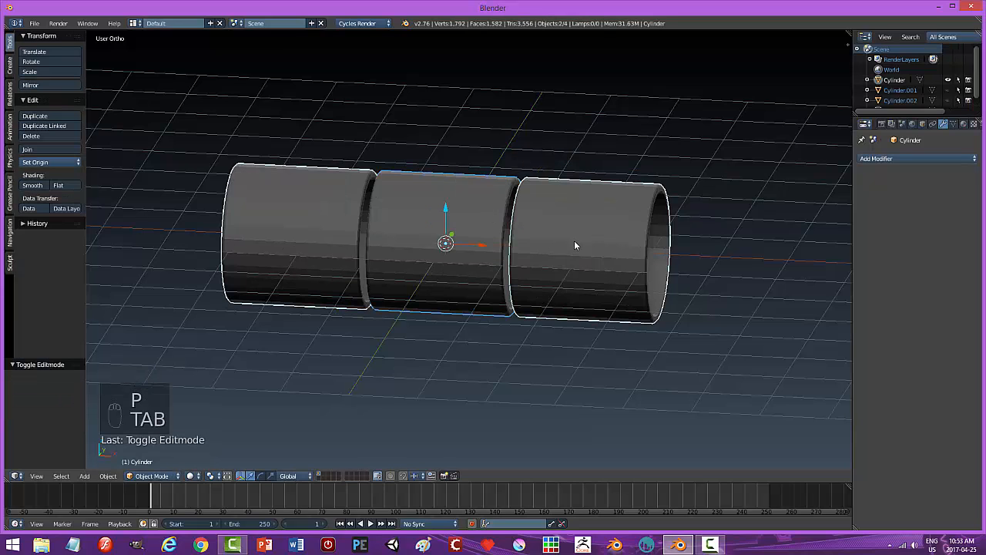
mouse_move(446, 209)
mouse_down()
mouse_move(444, 191)
mouse_move(450, 201)
mouse_up()
key(ctrl+z)
right_click(447, 213)
key(ctrl+z)
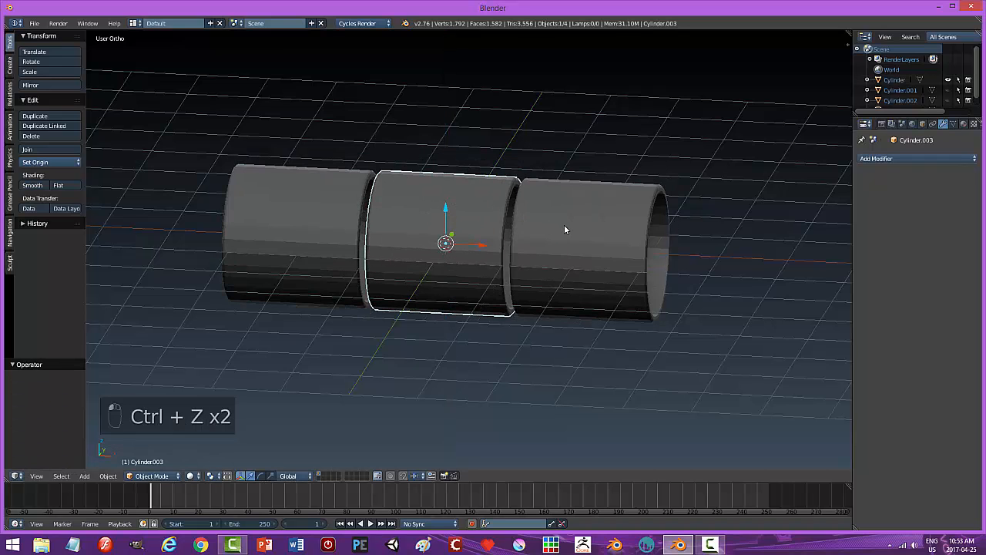
key(ctrl+z)
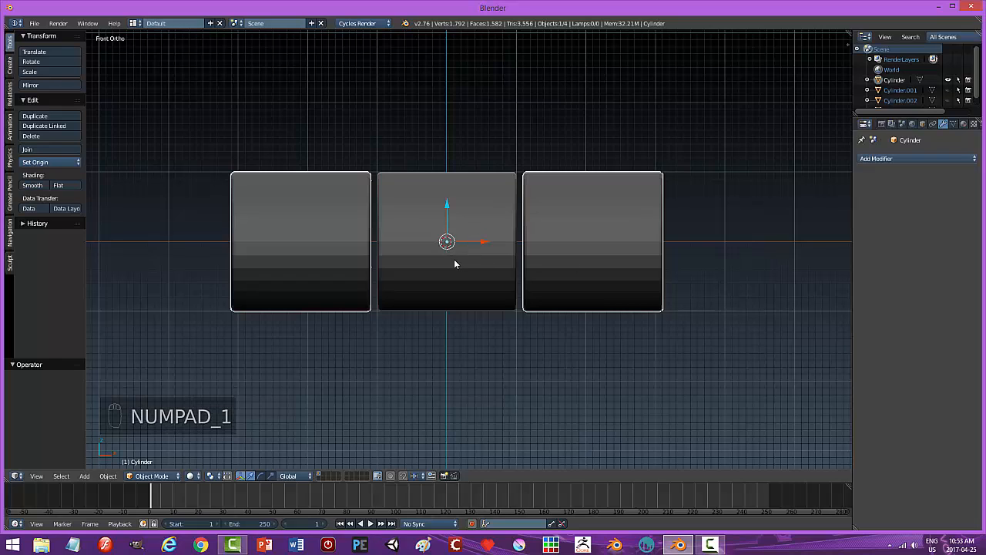
- Add a cube at the centre of the middle segment and flatten it along Z to about 0.079
key(shift+a)
mouse_move(456, 264)
click(487, 271)
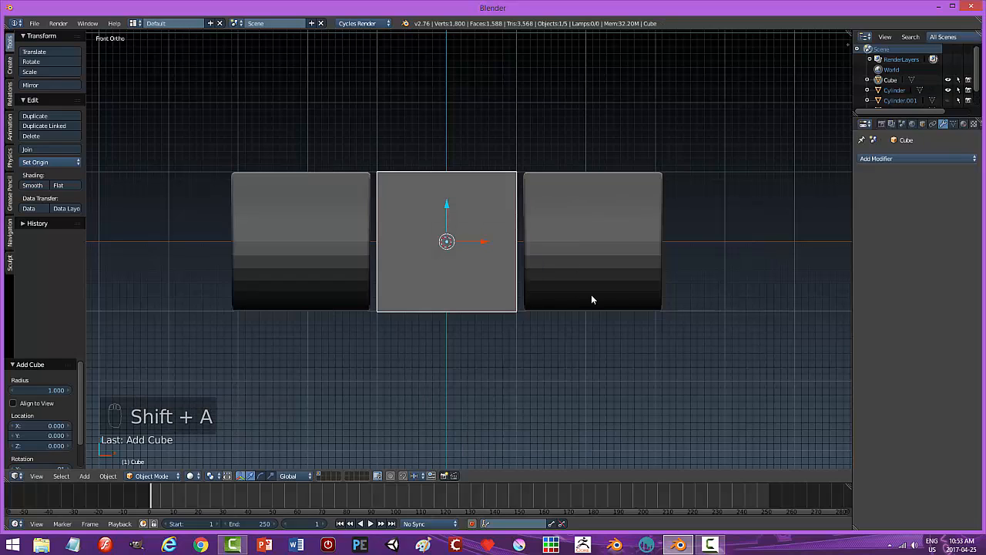
key(s)
key(z)
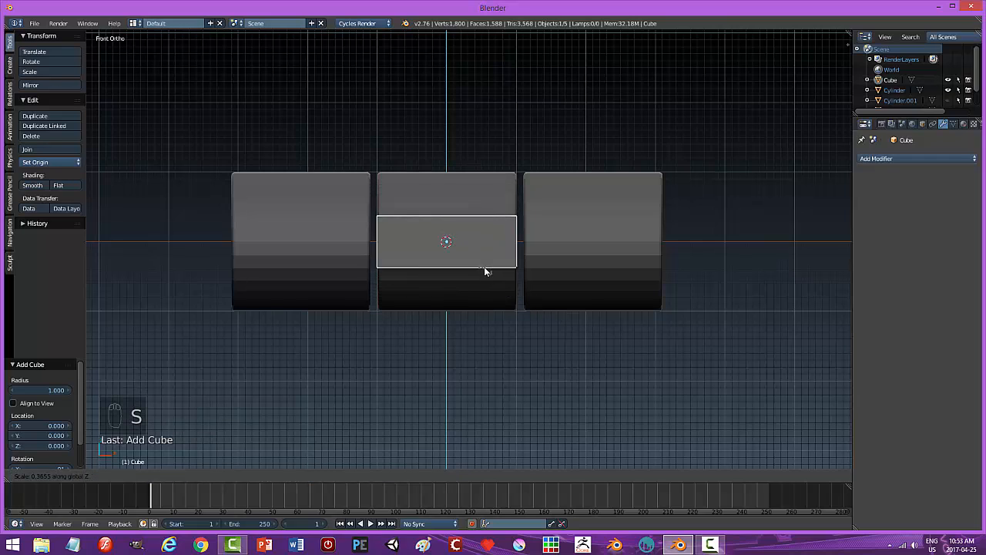
click(456, 244)
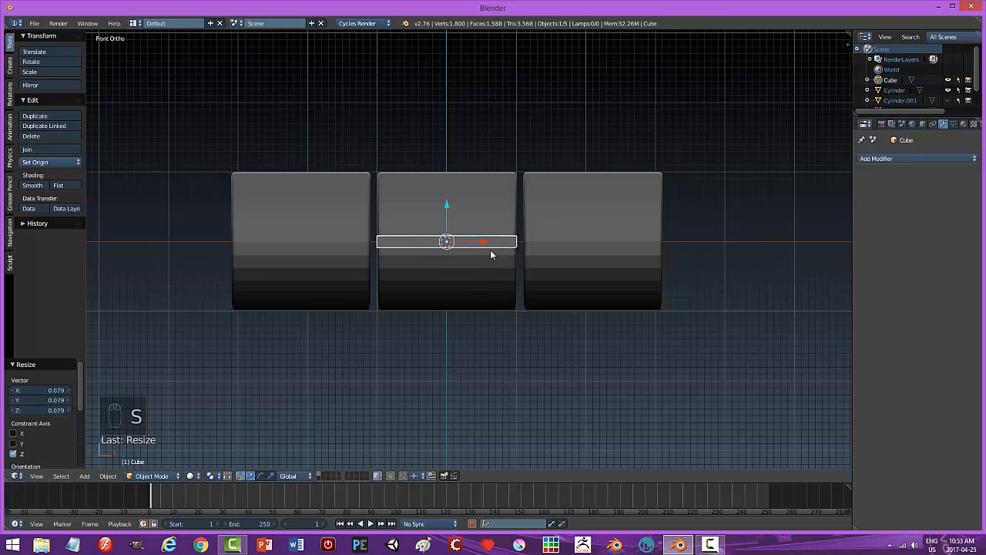
- Move the flattened cube about -2.09 along Y so it sits beside the cylinder segments
middle_drag(500, 285, 518, 311)
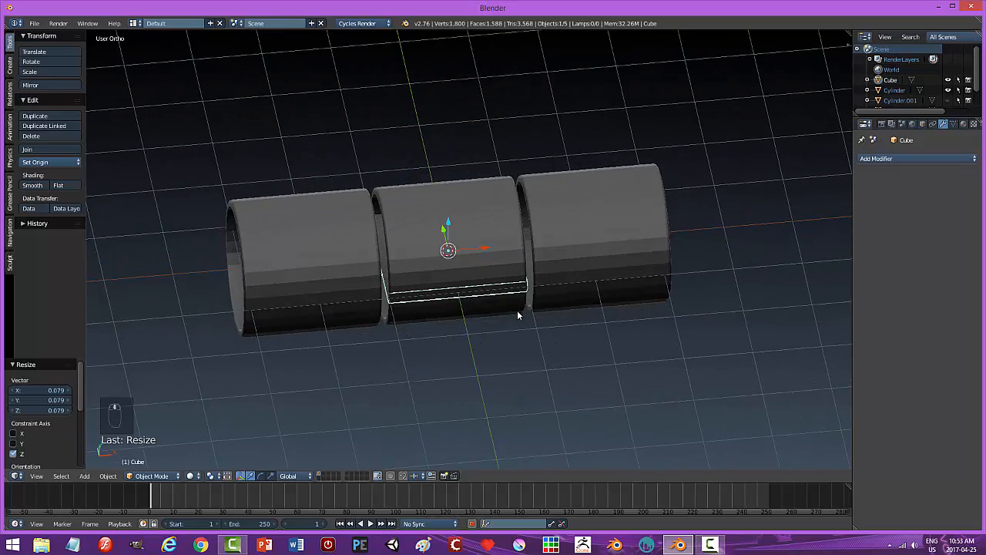
middle_drag(561, 266, 509, 269)
key(g)
key(y)
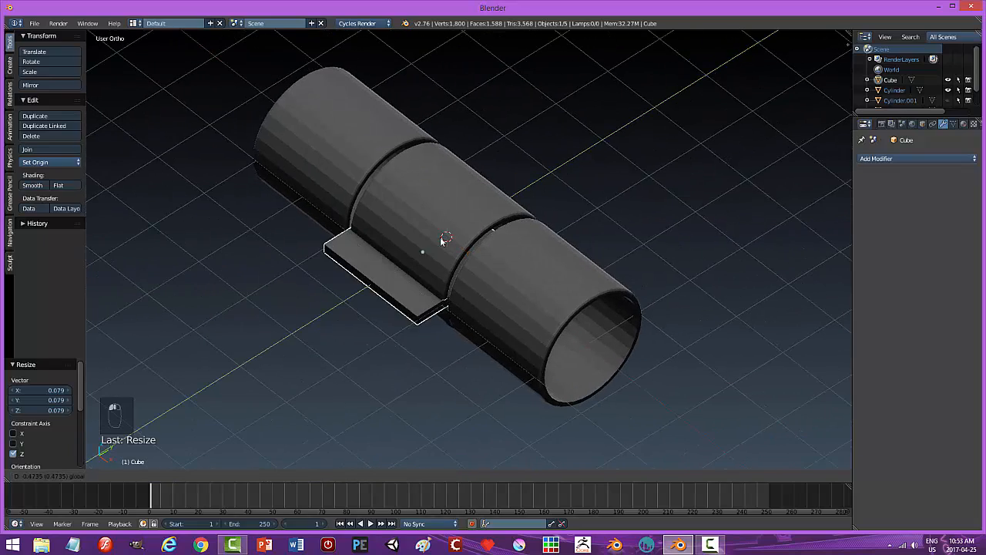
click(357, 267)
- Scale the plate along X by about 2.99 to span the length of the three segments
middle_drag(357, 267, 478, 309)
key(s)
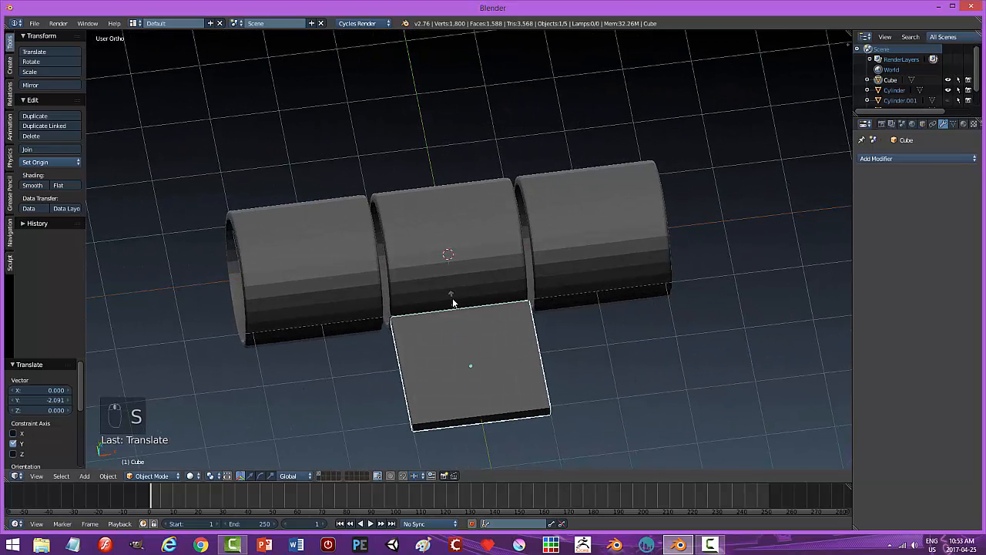
key(x)
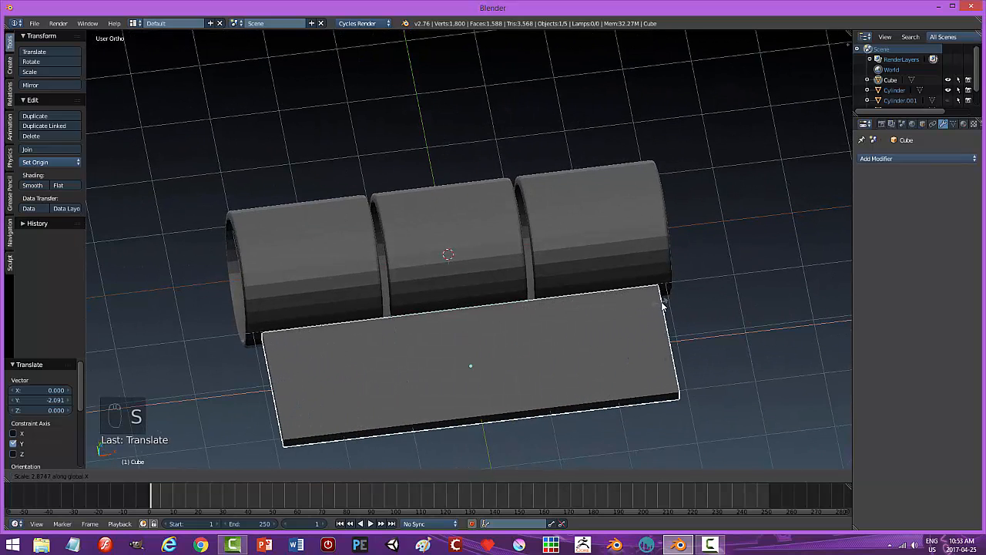
click(670, 306)
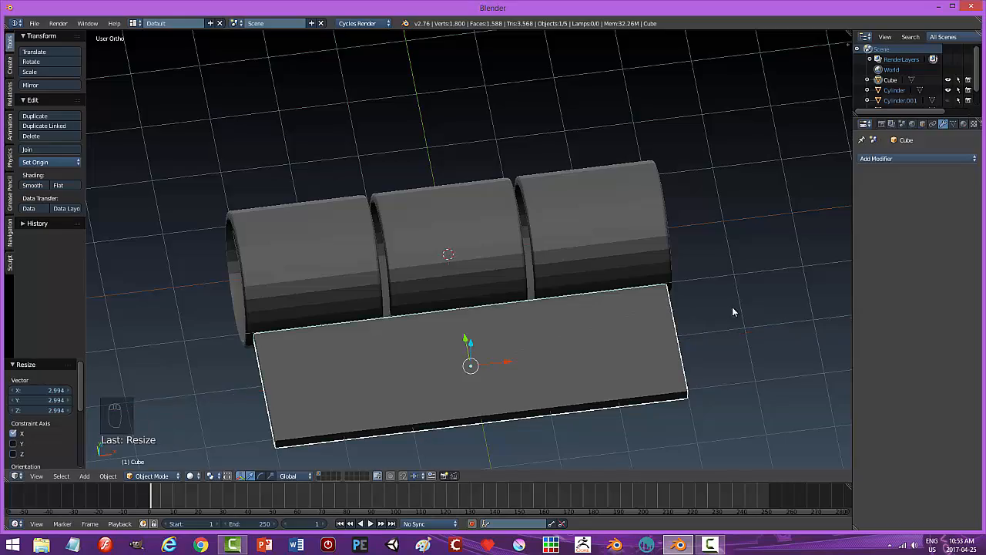
- In Edit Mode, move the plate's outer long side face about -0.727 along Y, and deselect everything
middle_drag(733, 310, 581, 377)
key(Tab)
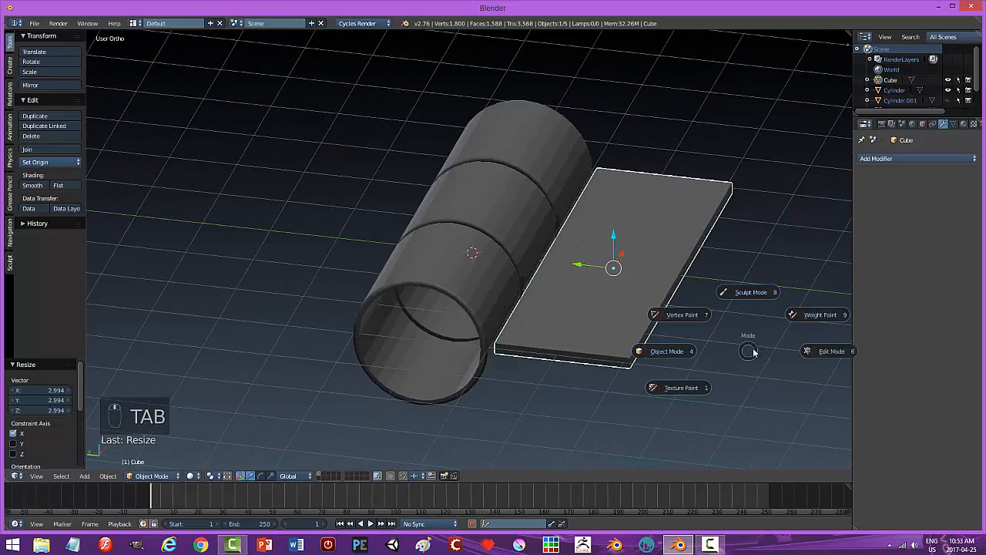
click(824, 355)
right_click(675, 284)
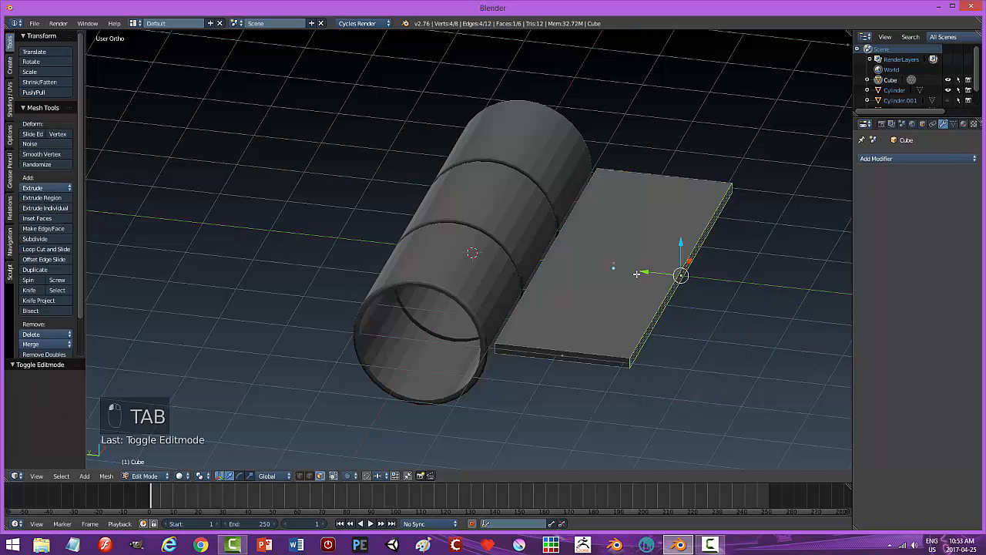
key(g)
click(682, 298)
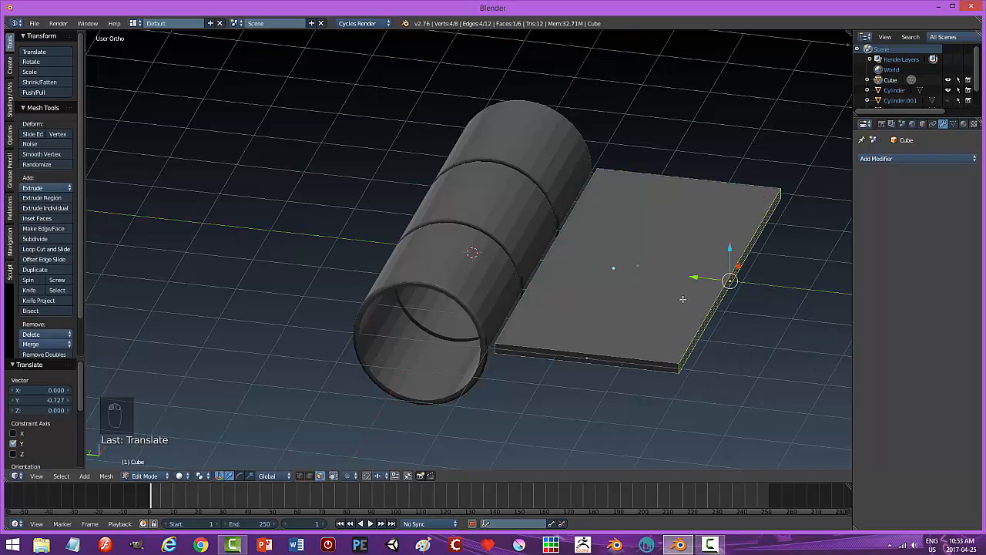
key(a)
- Add two evenly spaced loop cuts across the plate, dividing its length into three sections
middle_drag(698, 297, 466, 315)
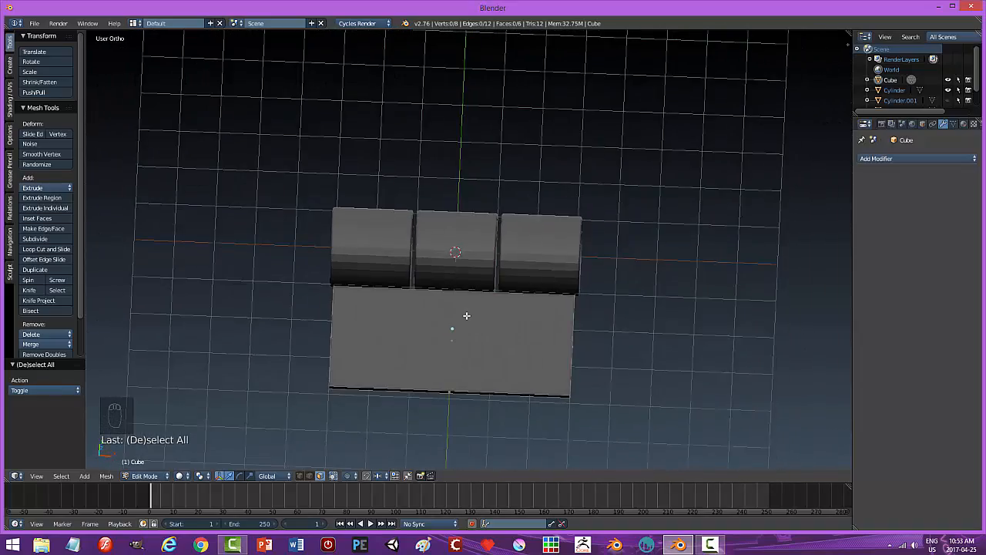
key(ctrl+r)
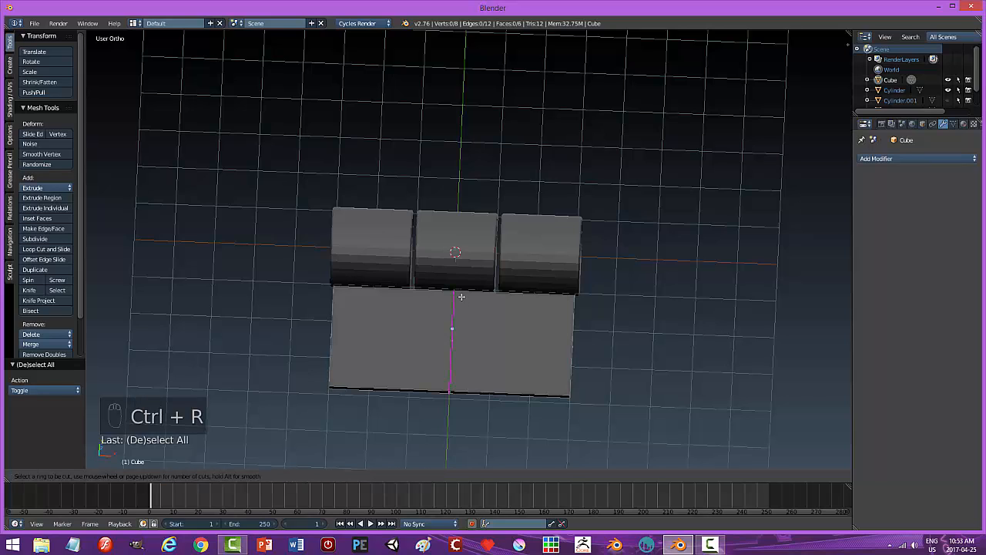
scroll(461, 297, up, 1)
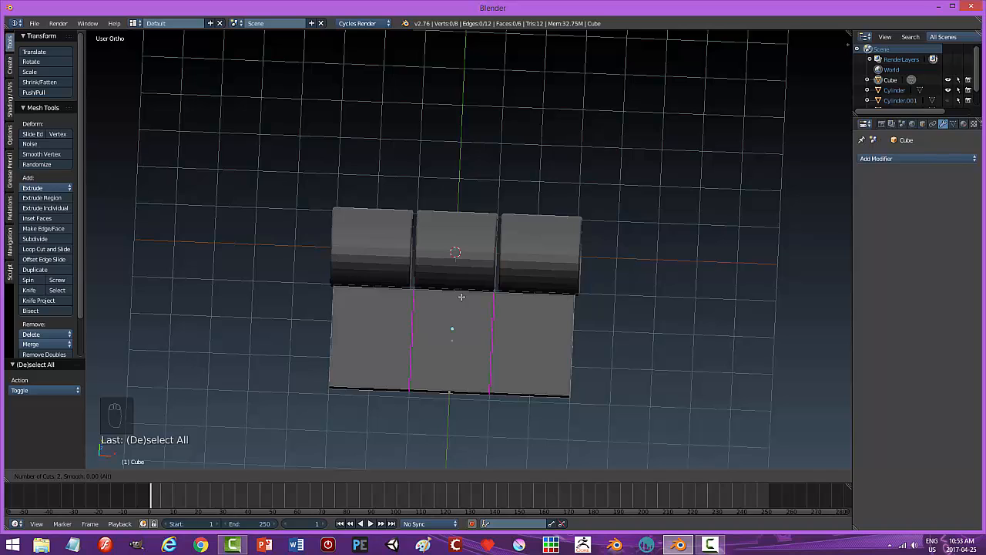
click(461, 297)
right_click(462, 297)
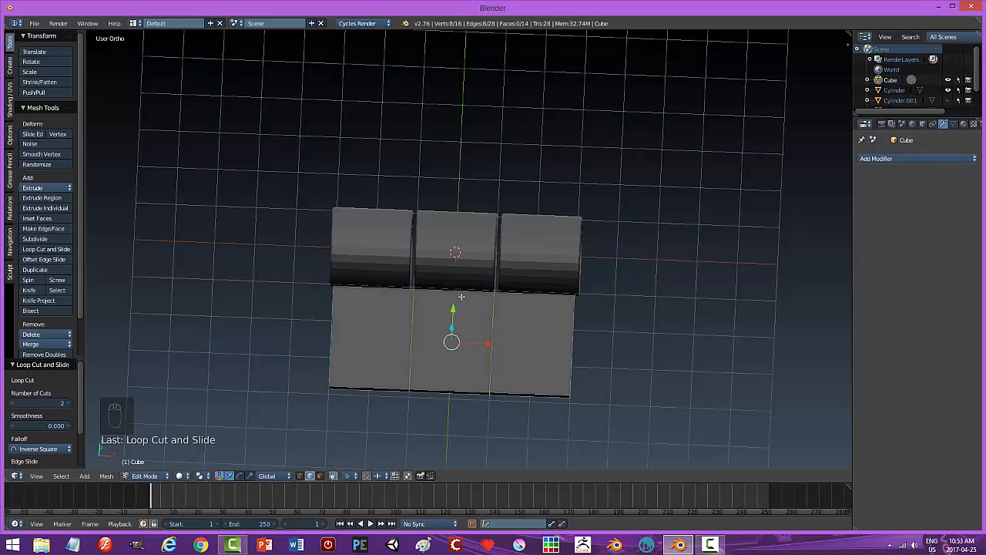
- Scale the two loop cuts apart along X by about 1.22, deselect them, and return to Object Mode
key(s)
key(x)
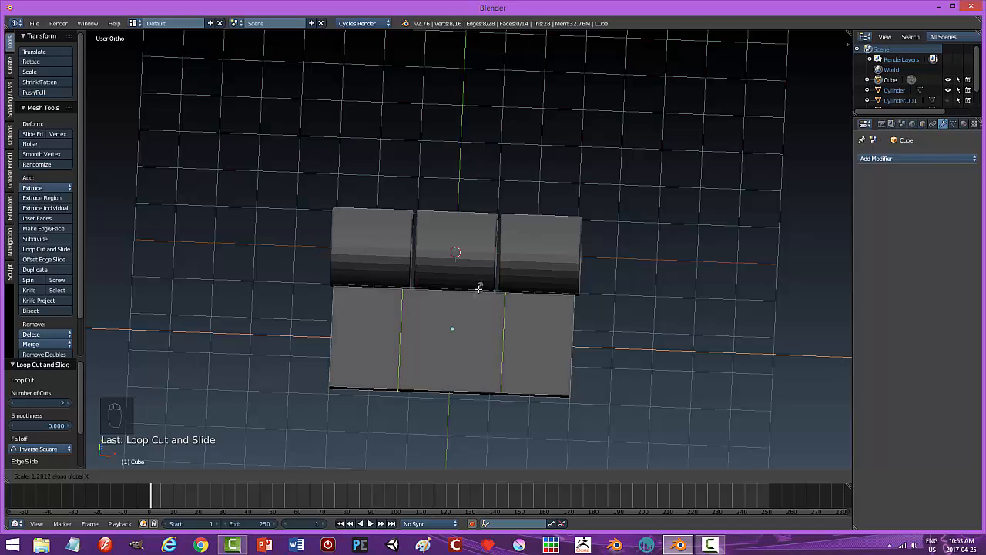
click(478, 291)
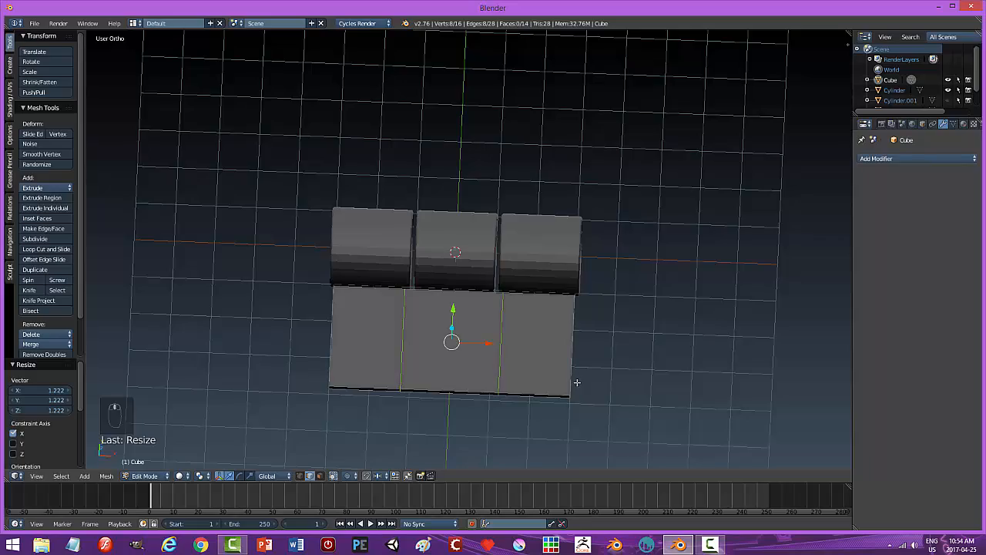
middle_drag(577, 383, 493, 290)
key(a)
key(Tab)
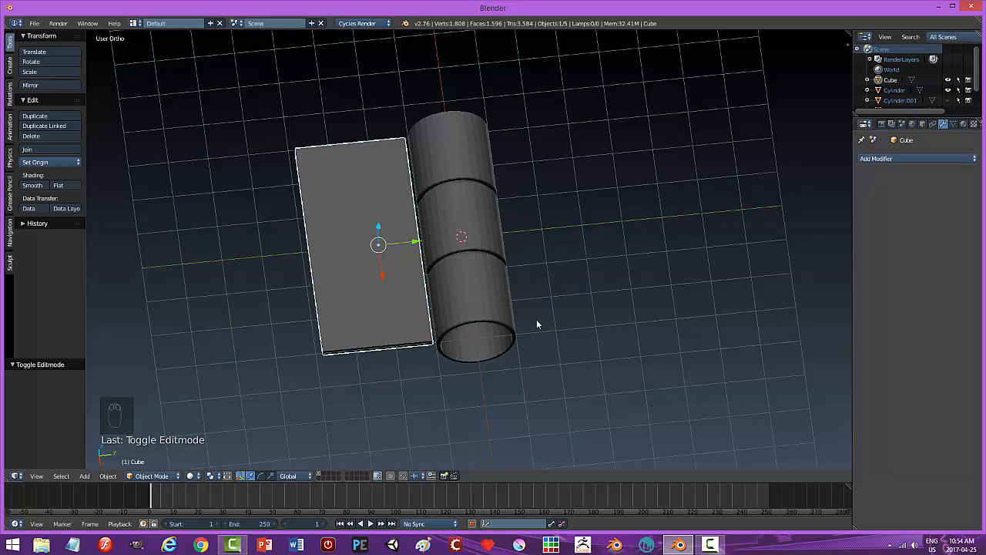
- Unhide all hidden objects and delete the object made of six small cylinders
key(alt+h)
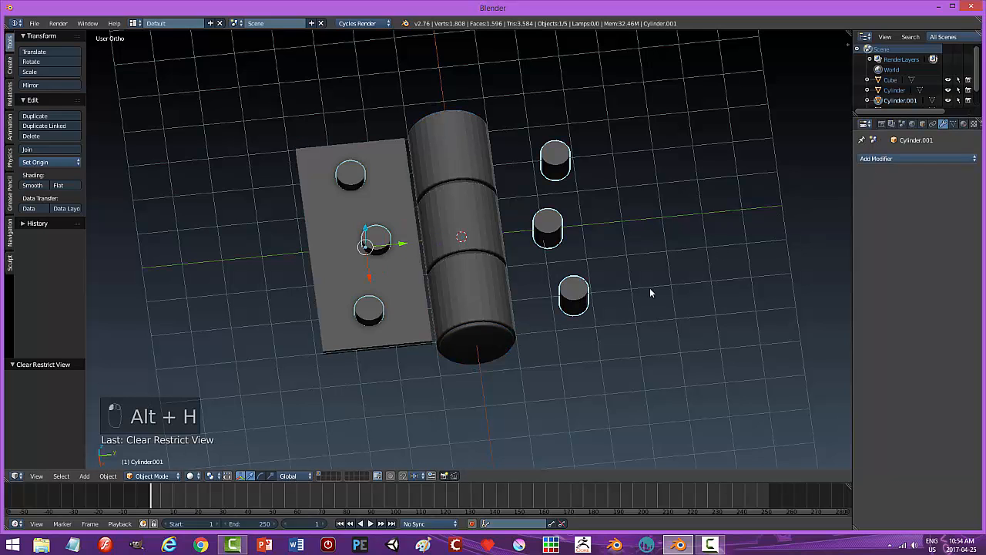
key(x)
click(651, 291)
- Add a Mirror modifier to the plate on Y only, with the inner core cylinder as mirror object, and apply it
right_click(490, 340)
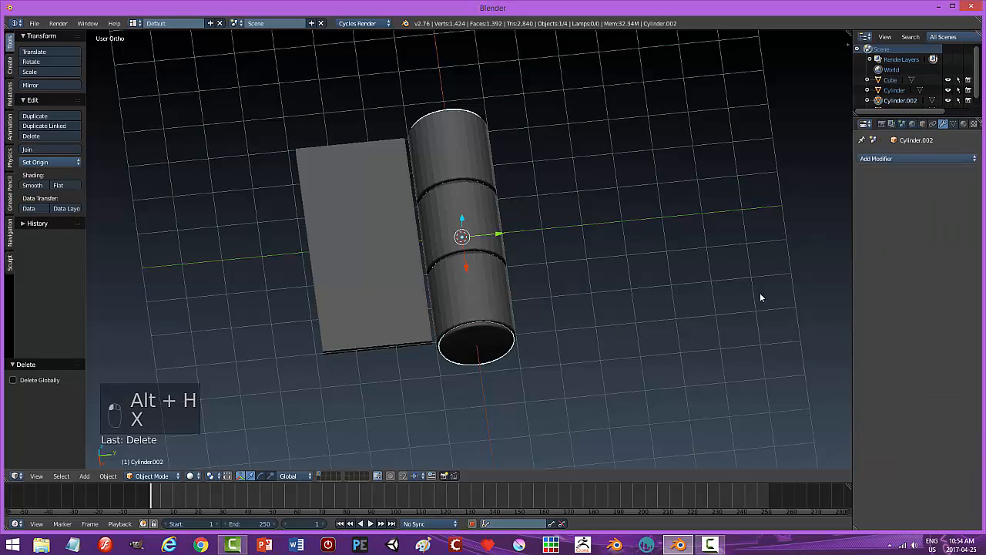
right_click(363, 307)
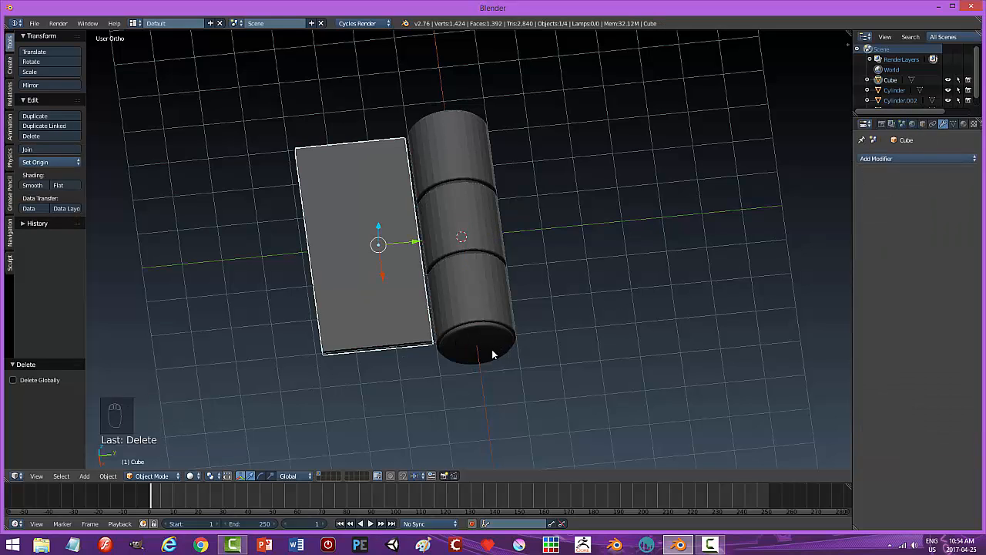
click(921, 157)
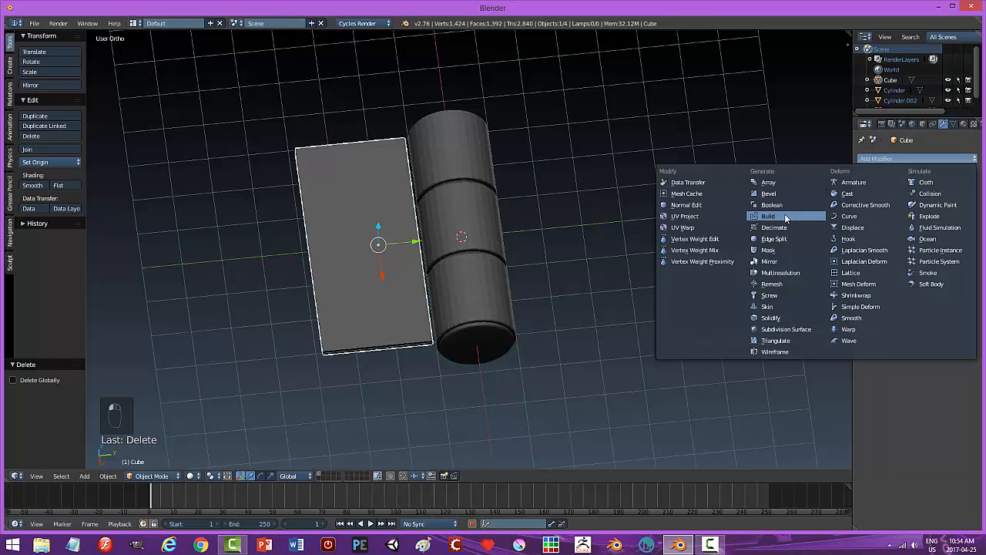
click(771, 262)
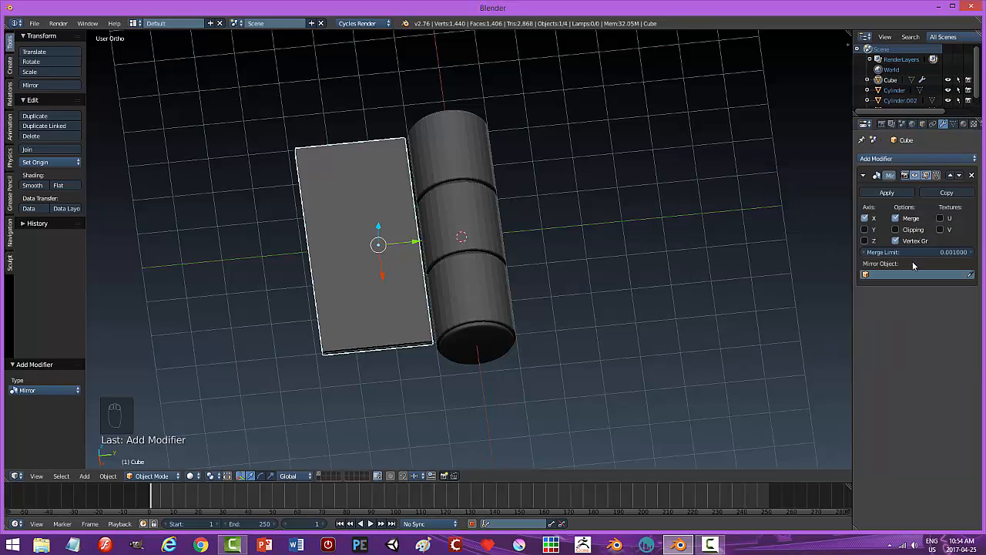
click(865, 230)
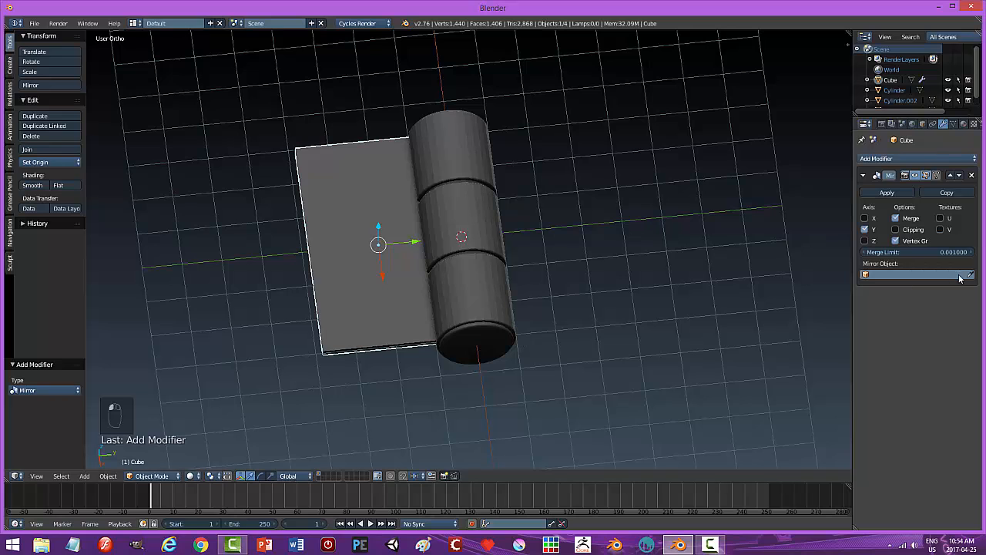
click(496, 330)
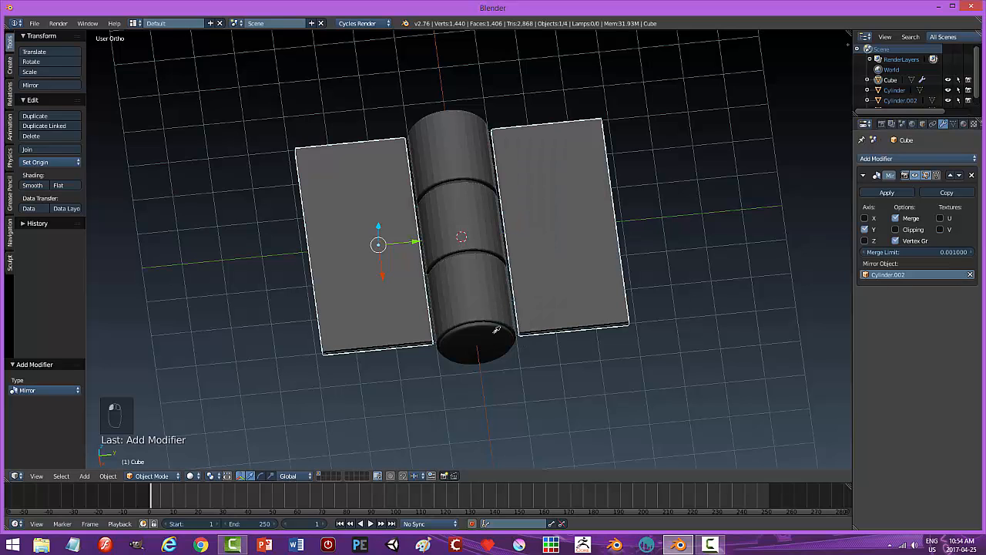
click(887, 192)
- Separate all linked faces of the plate on the far side from the object's origin into their own object, then return to Object Mode
middle_drag(707, 326, 666, 302)
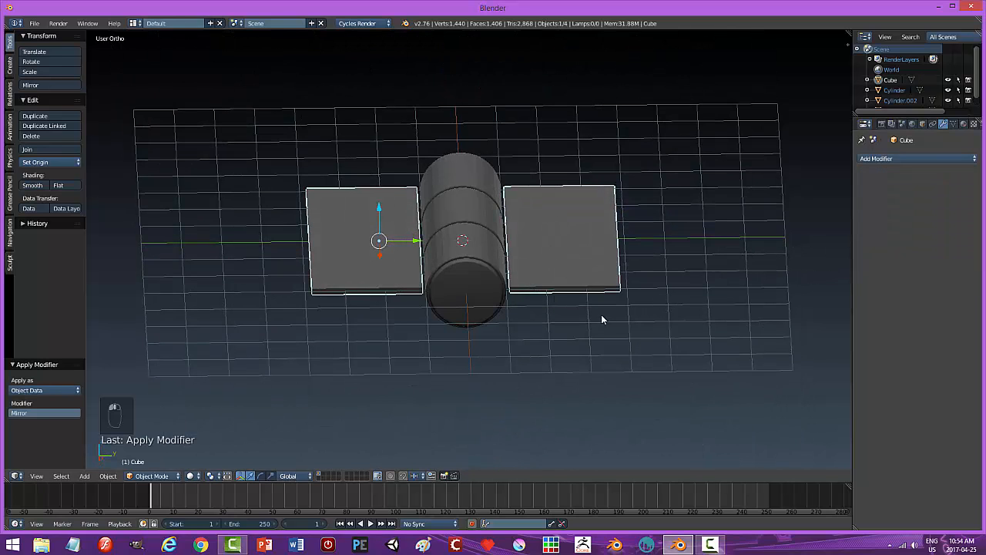
key(Tab)
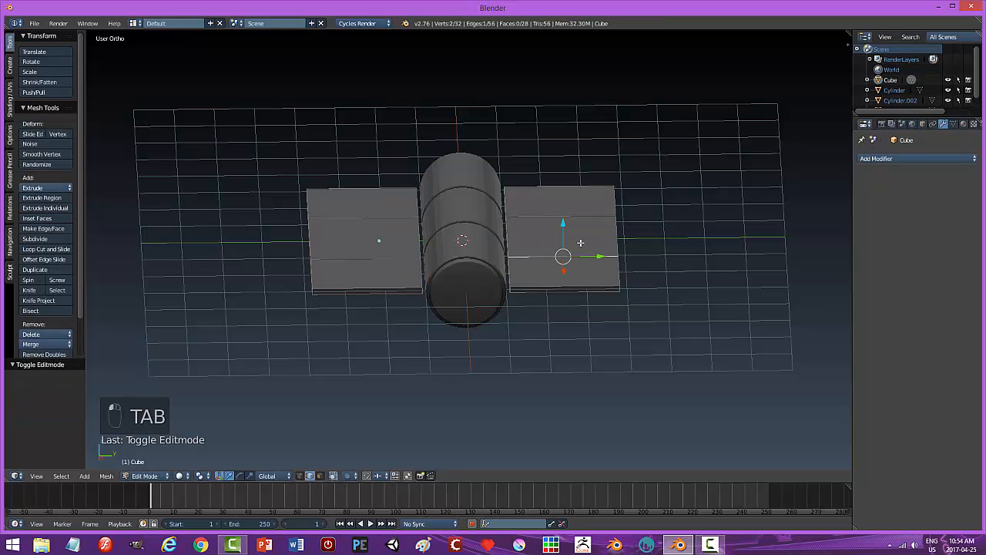
key(a)
key(a)
key(ctrl+Tab)
click(578, 244)
right_click(574, 235)
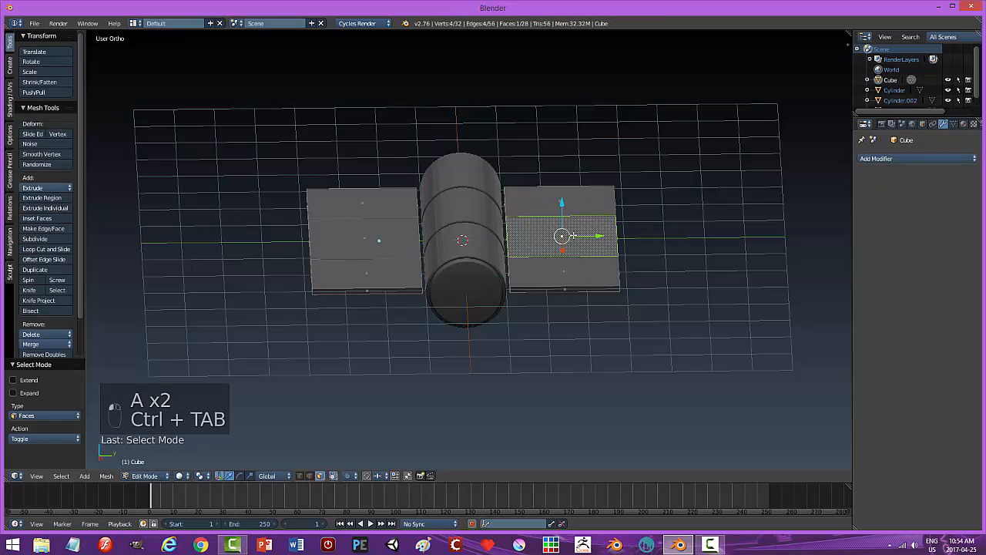
key(ctrl+l)
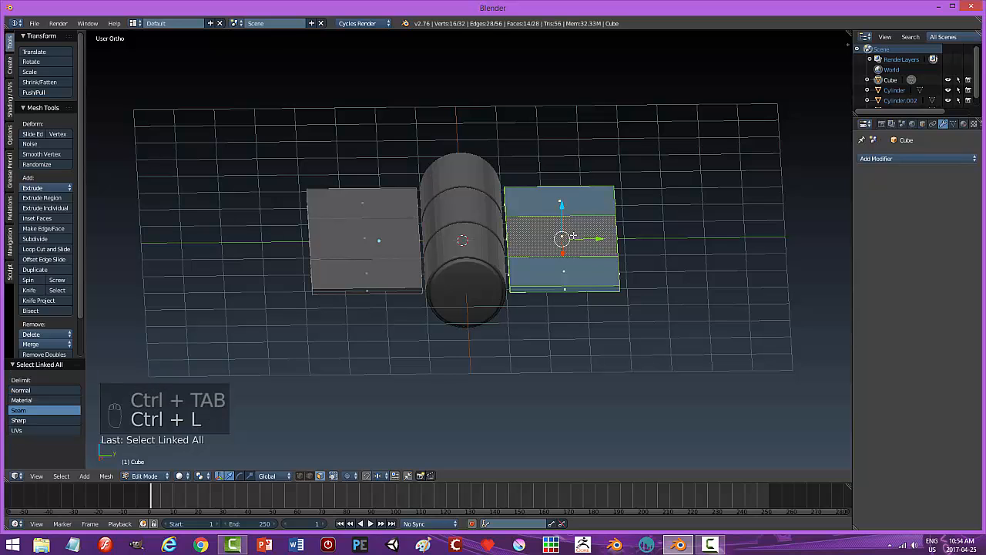
key(p)
click(573, 235)
key(Tab)
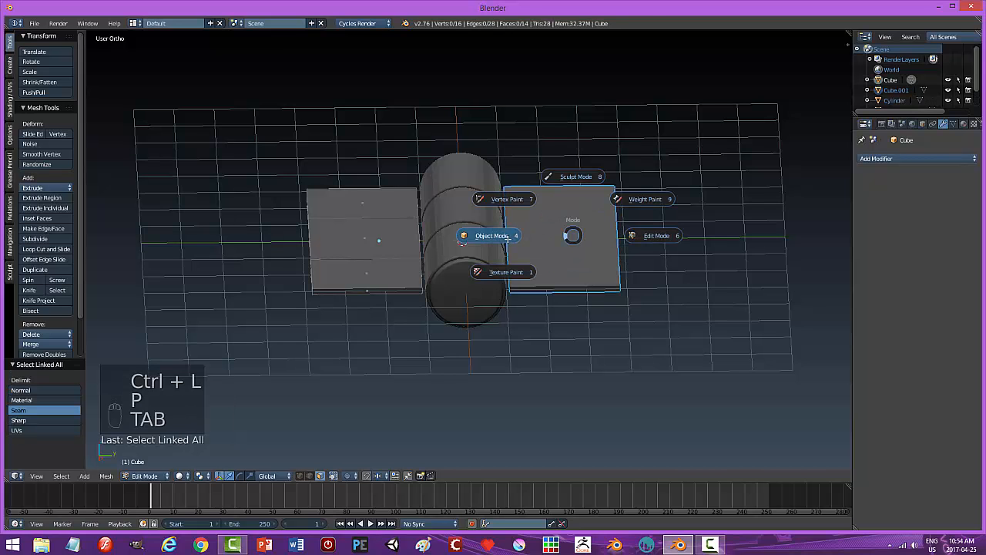
click(505, 236)
- Hide the capped inner core cylinder and select the plate that still holds the original origin
middle_drag(610, 285, 522, 353)
key(h)
right_click(472, 397)
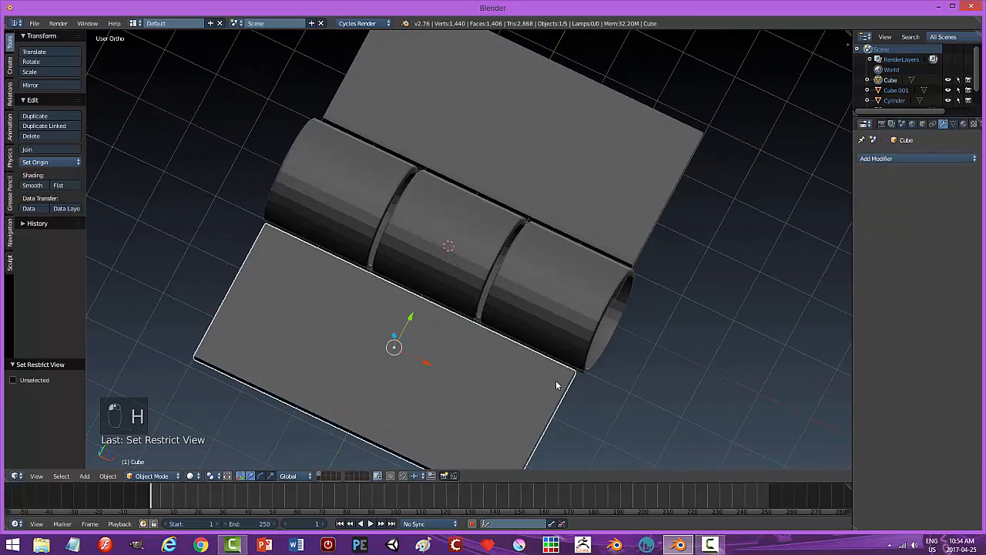
key(Tab)
click(630, 383)
middle_drag(532, 401, 444, 384)
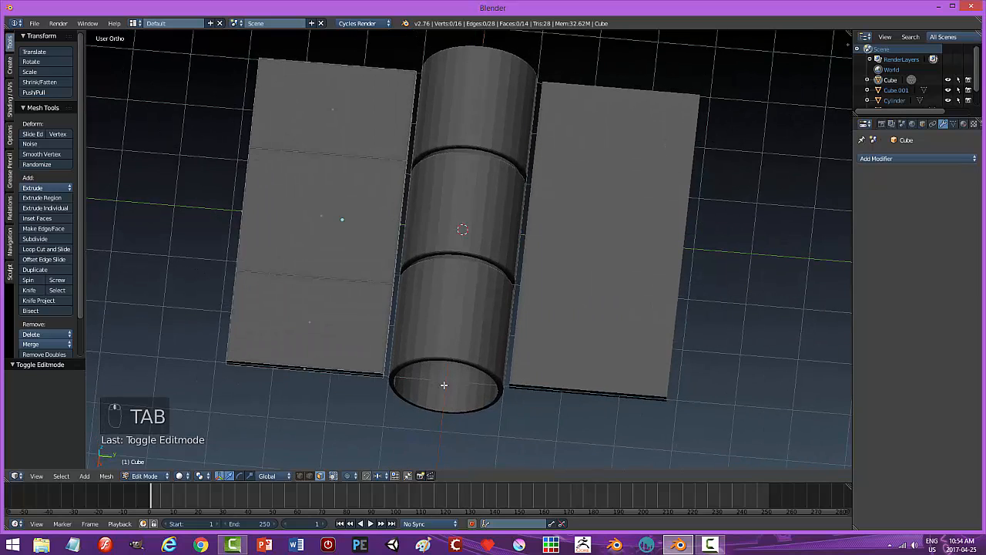
key(Tab)
click(374, 380)
- Hide the middle cylinder segment together with the newly separated plate
right_click(513, 222)
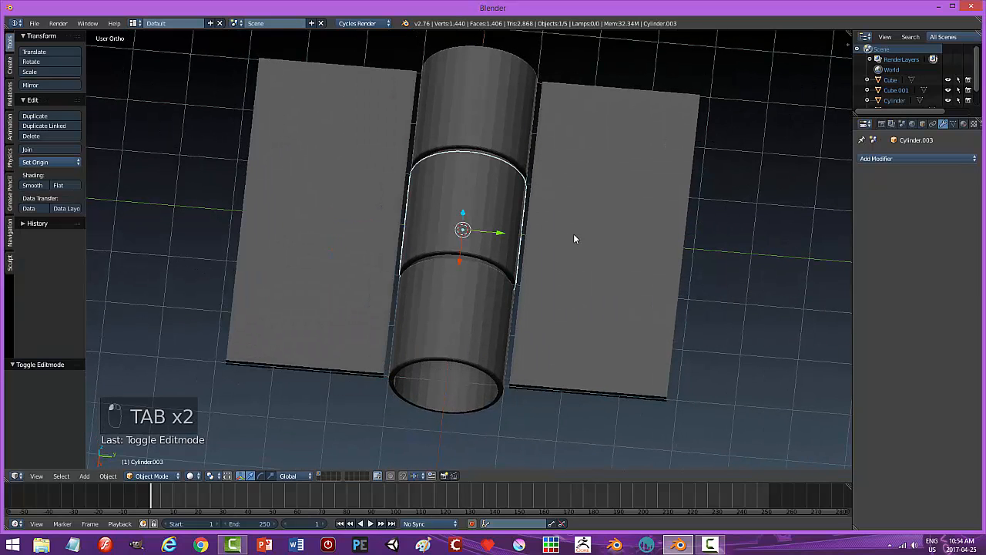
shift+right_click(605, 237)
key(h)
middle_drag(506, 310, 414, 179)
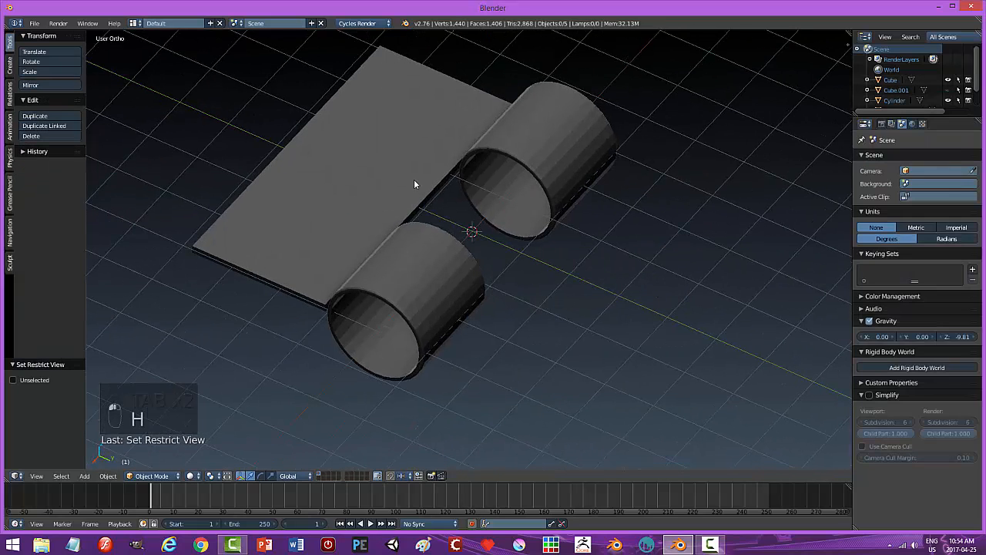
- Extrude the hinge-side faces of the visible plate's two end sections 0.246 along Y into the cylinder segments, then return to Object Mode
right_click(414, 178)
key(Tab)
click(579, 213)
scroll(539, 247, up, 3)
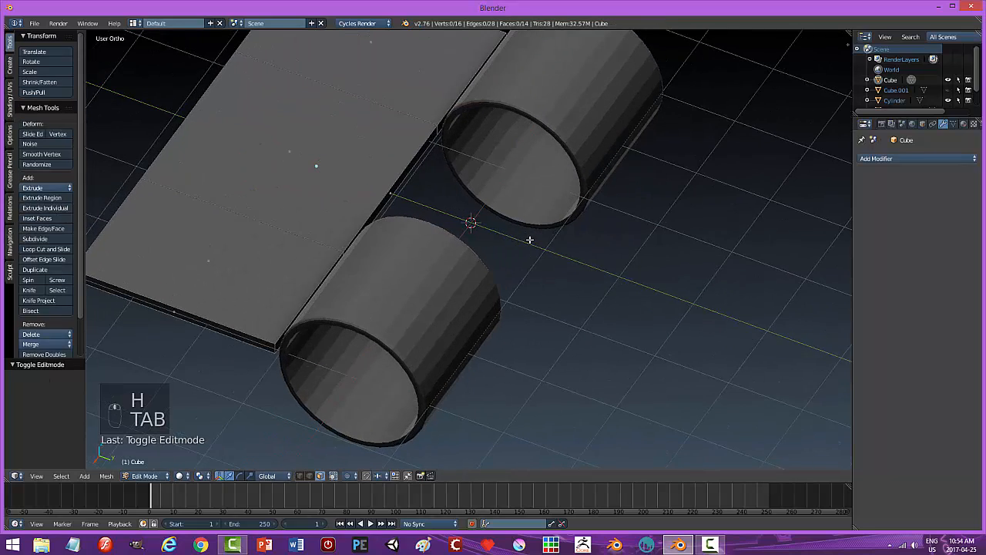
scroll(489, 211, up, 2)
middle_drag(455, 137, 403, 94)
right_click(359, 70)
middle_drag(359, 70, 525, 102)
shift+right_click(562, 79)
middle_drag(655, 109, 643, 152)
scroll(643, 153, down, 3)
middle_drag(650, 206, 638, 220)
key(e)
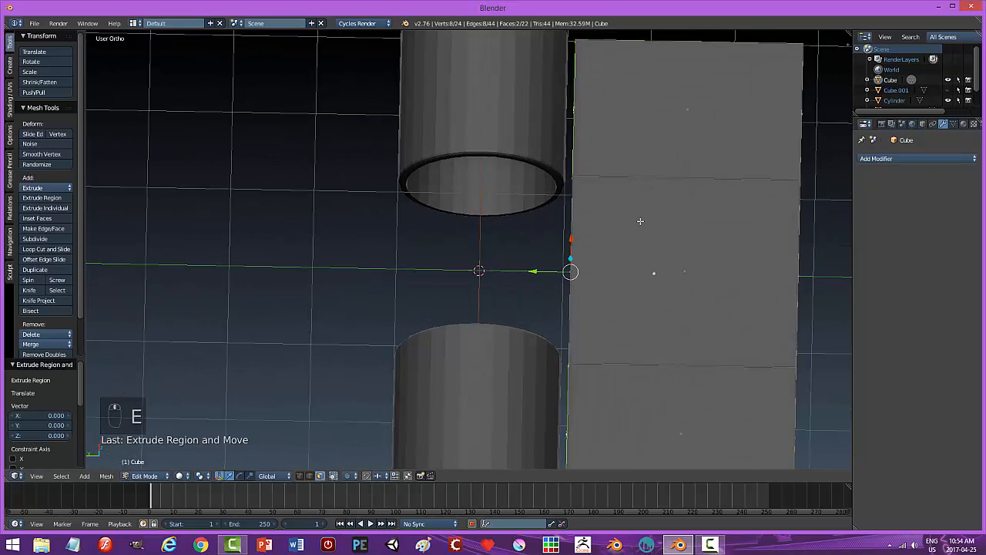
click(534, 271)
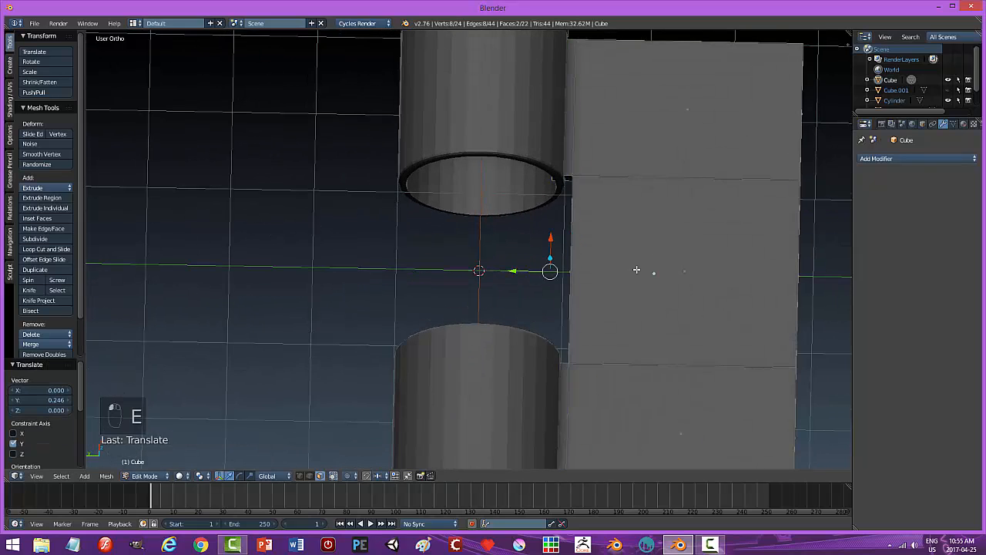
key(a)
key(Tab)
- Hide the two outer cylinder segments to isolate the notched plate
middle_drag(678, 285, 682, 279)
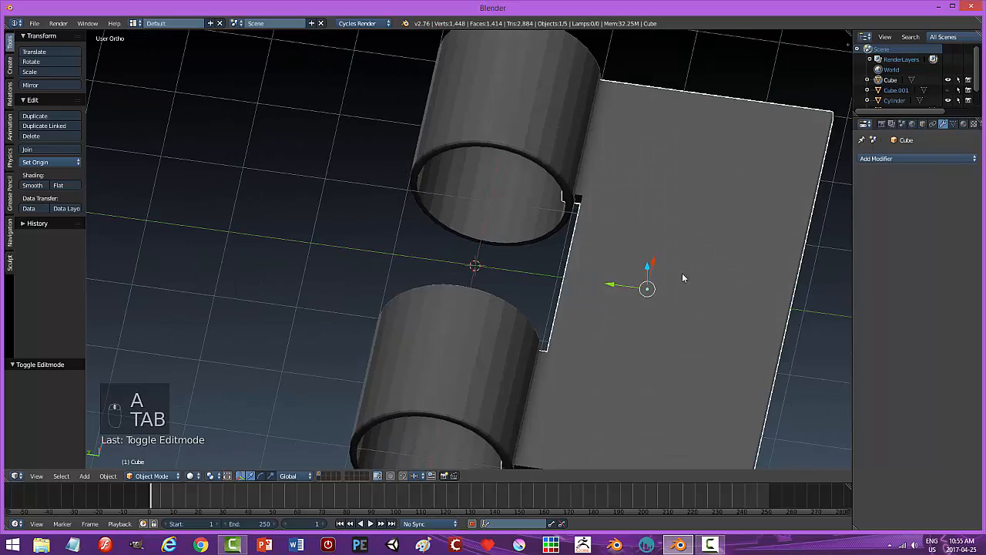
right_click(558, 153)
key(h)
middle_drag(575, 311, 617, 267)
- Select the notched plate and apply its scale
key(Tab)
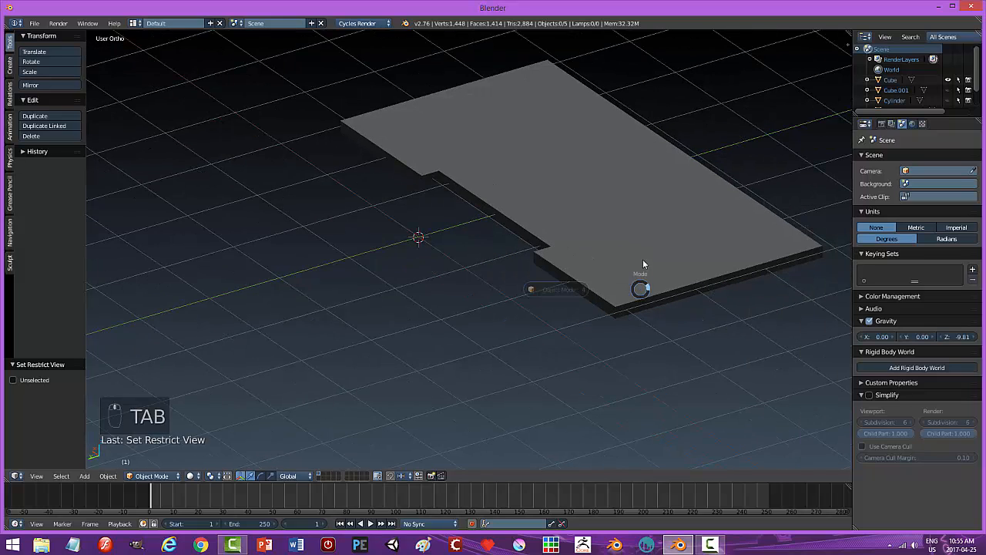
right_click(592, 296)
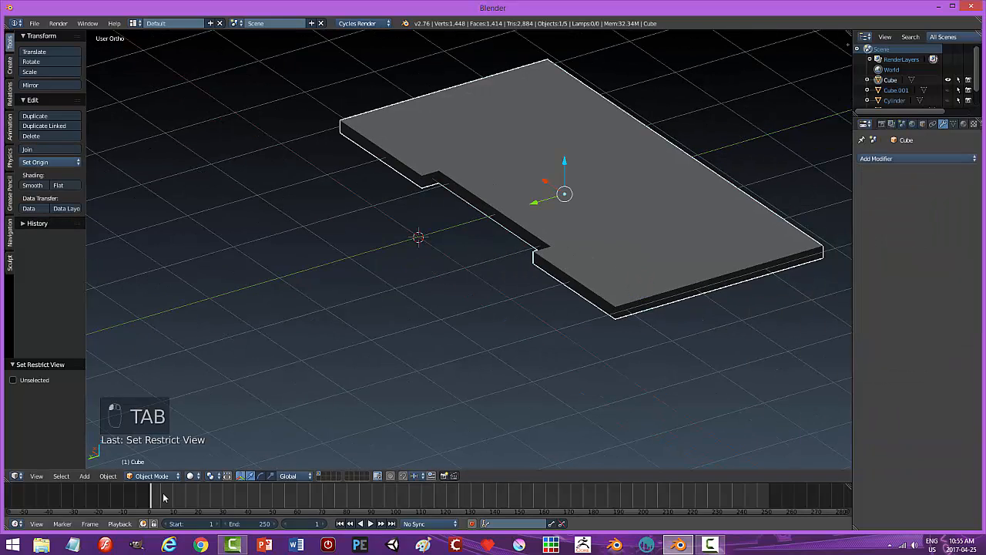
click(108, 476)
mouse_move(185, 397)
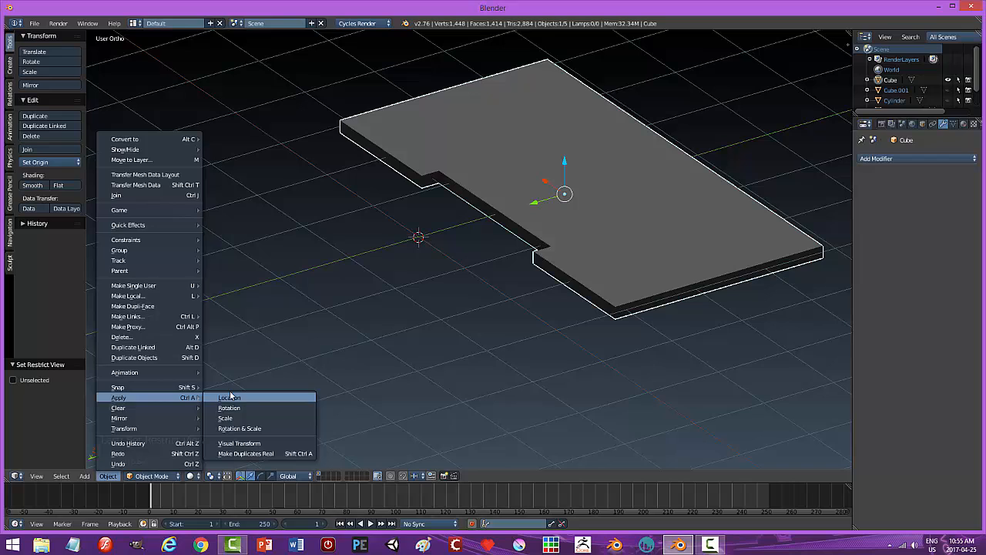
click(265, 418)
- Bevel the notched plate's six vertical outer corner edges, including the tab corners beside the notch, by about 0.105 with 4 segments
key(Tab)
click(654, 398)
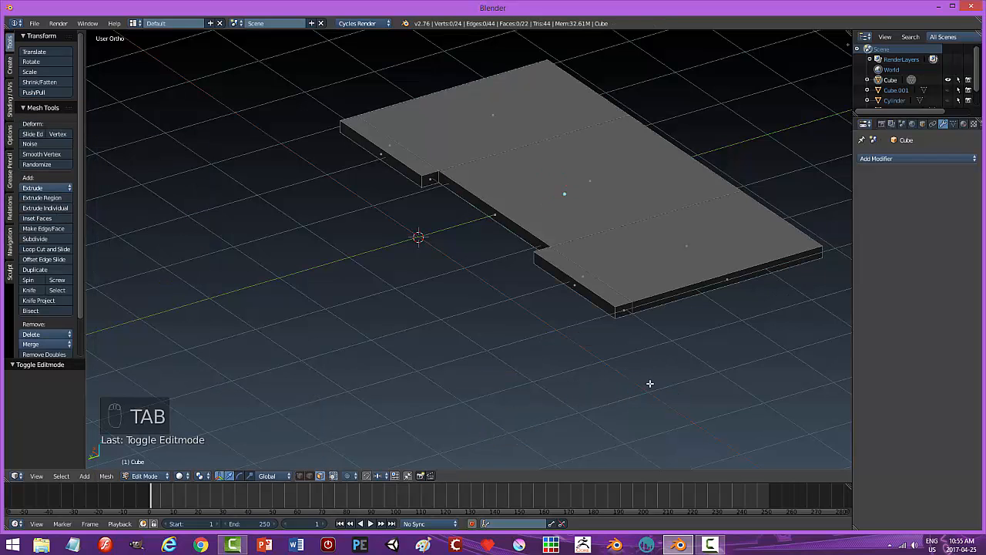
key(ctrl+Tab)
click(631, 375)
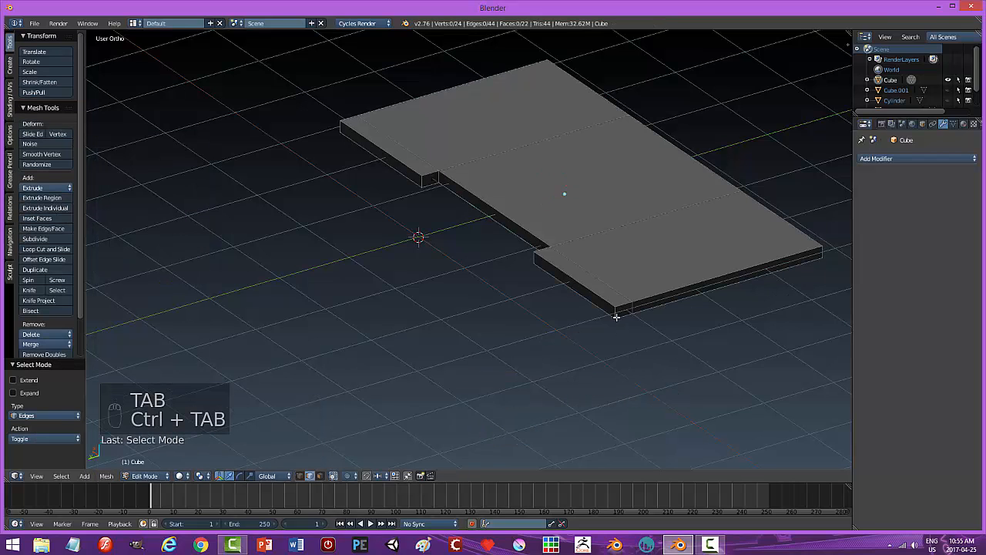
shift+click(533, 257)
middle_drag(554, 312, 615, 320)
middle_drag(469, 281, 435, 271)
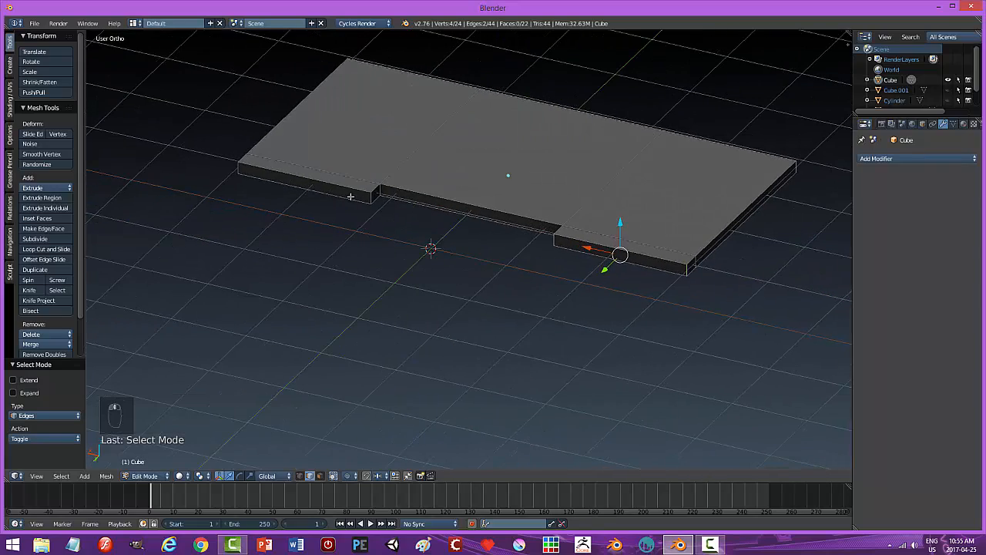
shift+click(370, 200)
shift+click(247, 172)
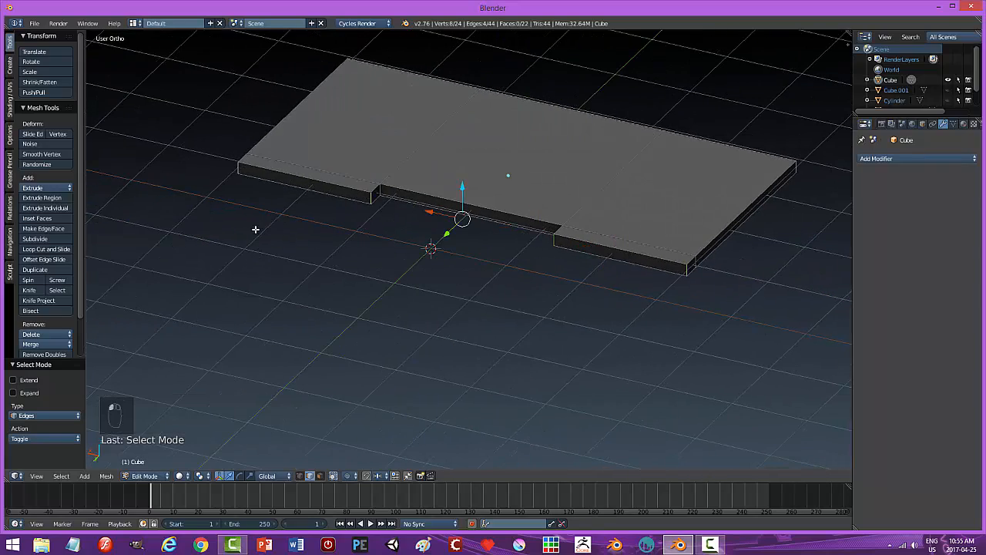
middle_drag(255, 226, 343, 334)
shift+click(216, 368)
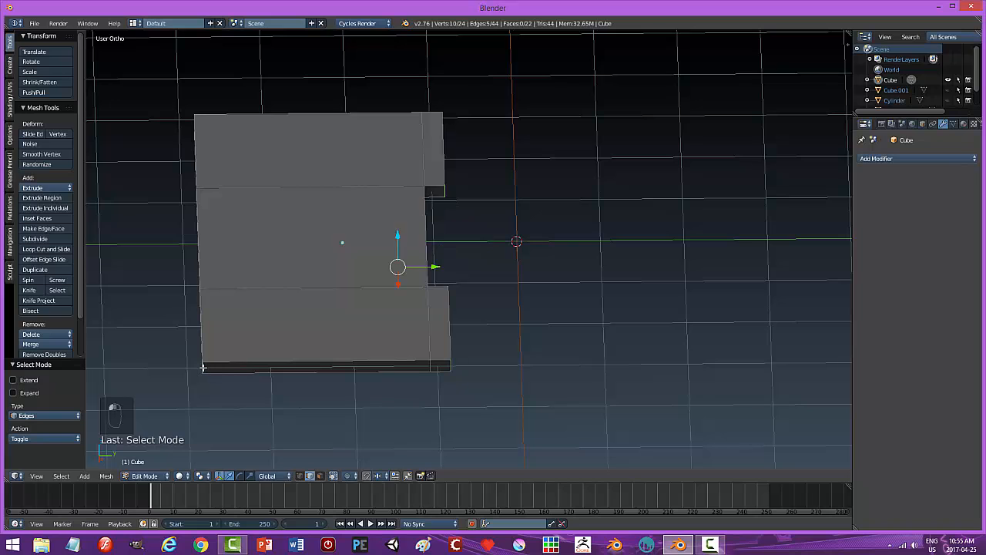
middle_drag(277, 389, 423, 389)
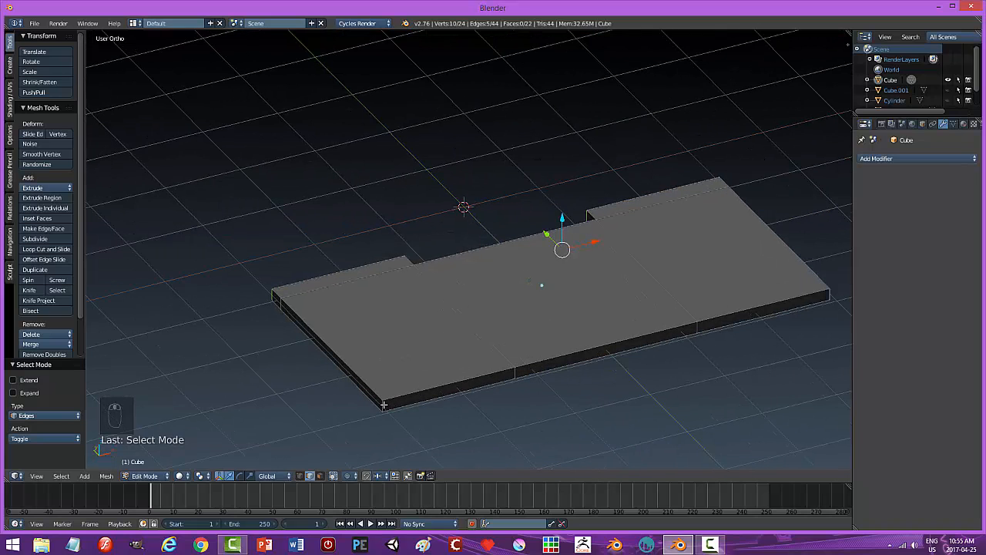
key(ctrl+b)
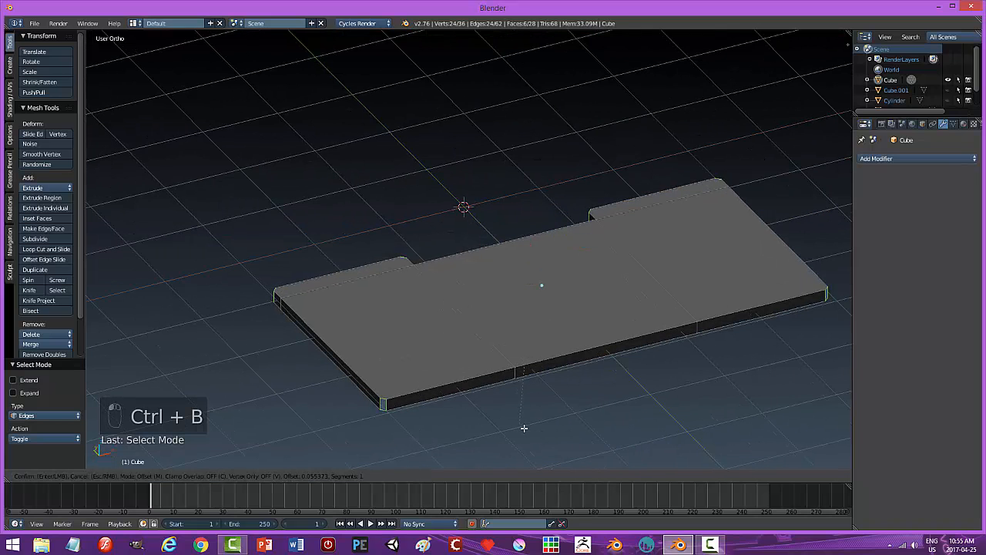
scroll(526, 429, up, 3)
click(526, 430)
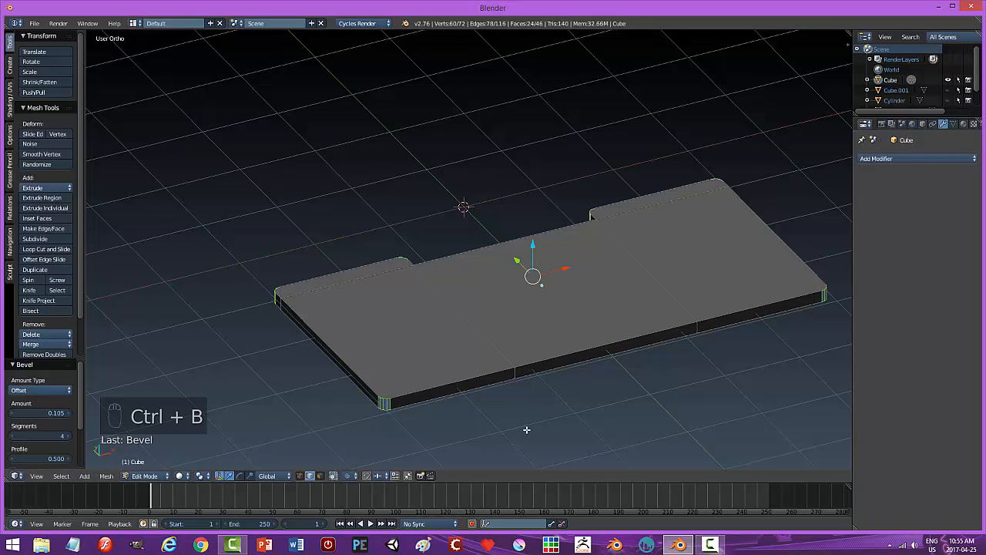
- Bevel the upper and lower outline edges all around the notched plate by about 0.04 with 3 segments, then return to Object Mode
key(a)
alt+right_click(466, 384)
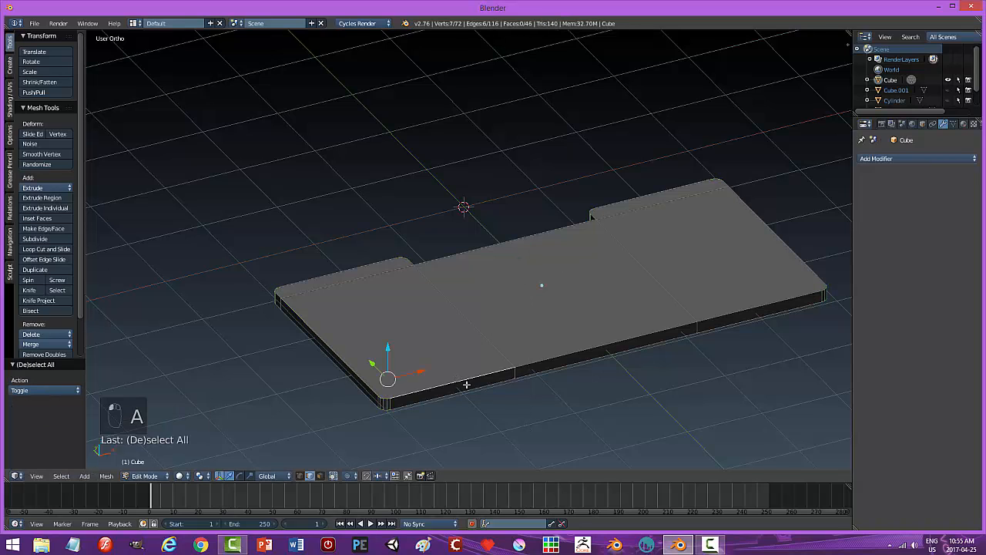
alt+shift+right_click(546, 362)
alt+shift+right_click(617, 348)
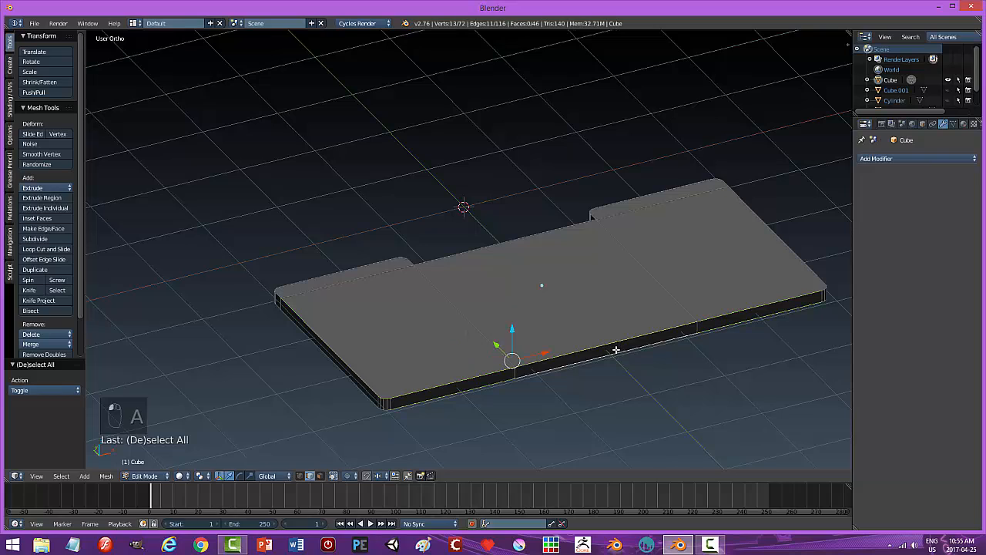
alt+shift+right_click(365, 391)
middle_drag(709, 388, 557, 377)
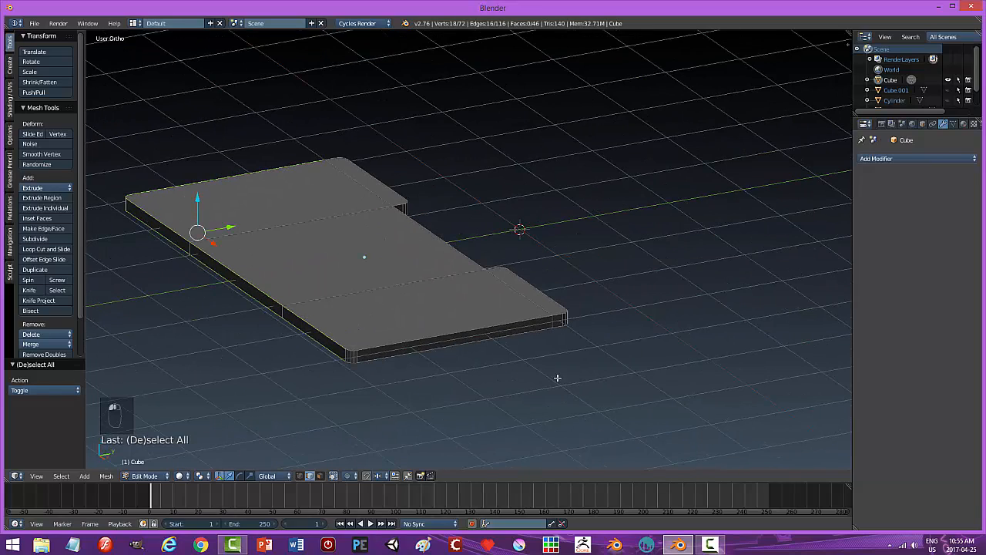
alt+shift+right_click(369, 350)
alt+shift+right_click(386, 359)
middle_drag(628, 375, 436, 365)
alt+shift+right_click(357, 332)
alt+shift+right_click(351, 337)
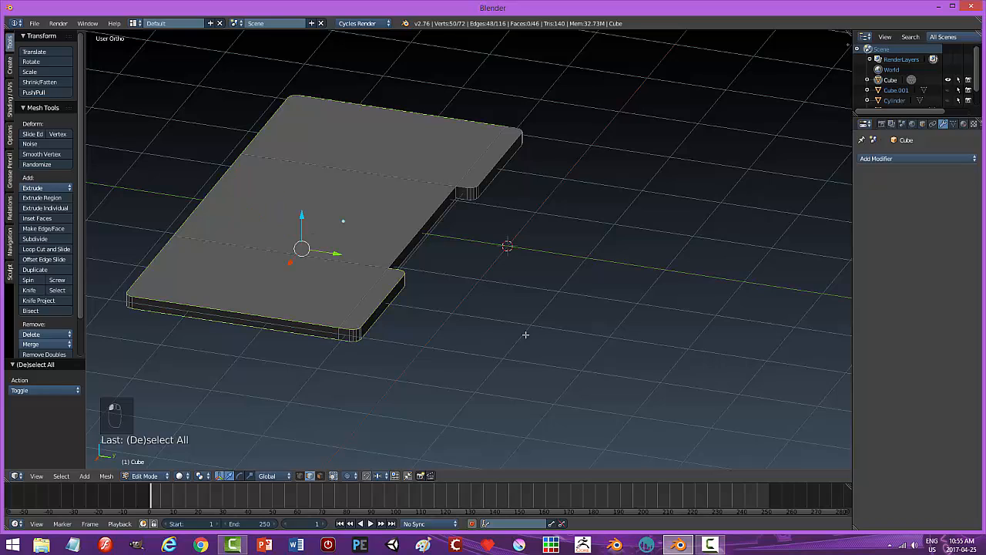
middle_drag(524, 334, 432, 233)
alt+shift+right_click(423, 179)
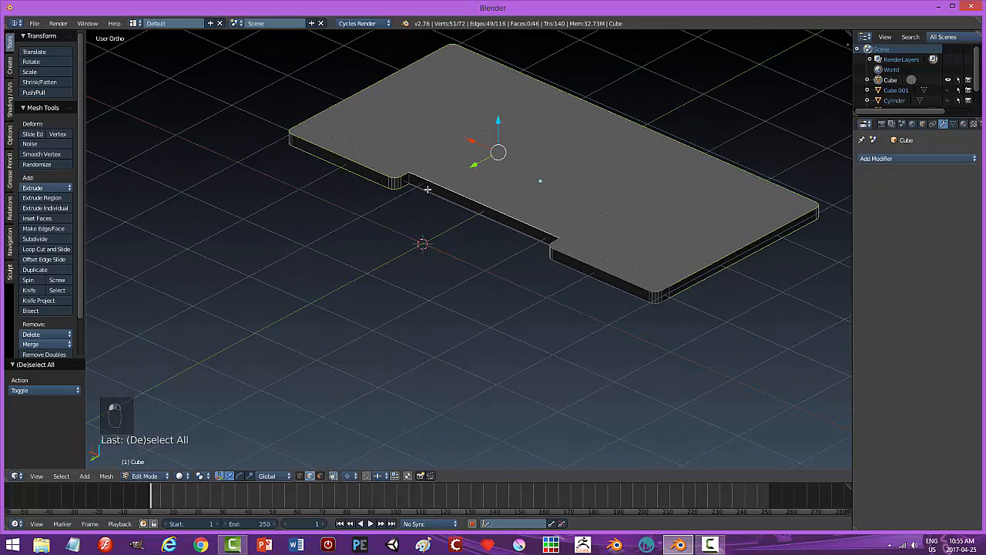
alt+shift+right_click(443, 197)
middle_drag(571, 301, 641, 287)
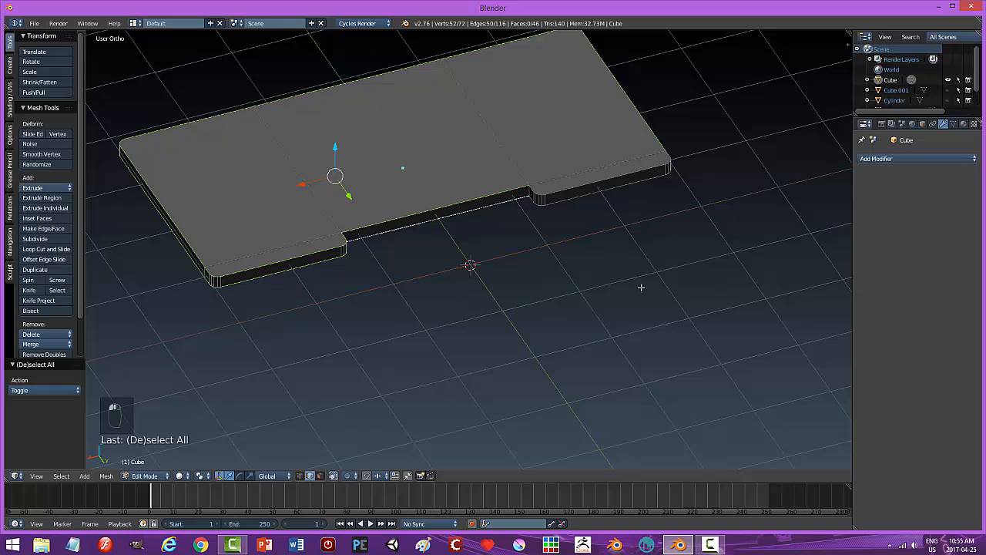
alt+shift+right_click(562, 191)
alt+shift+right_click(564, 200)
middle_drag(764, 231, 636, 212)
key(ctrl+b)
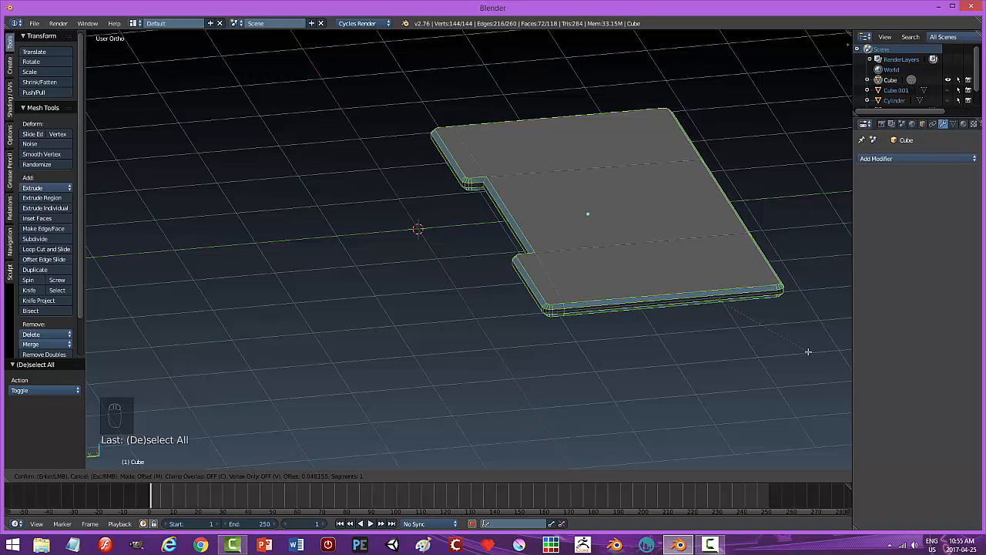
scroll(808, 351, up, 1)
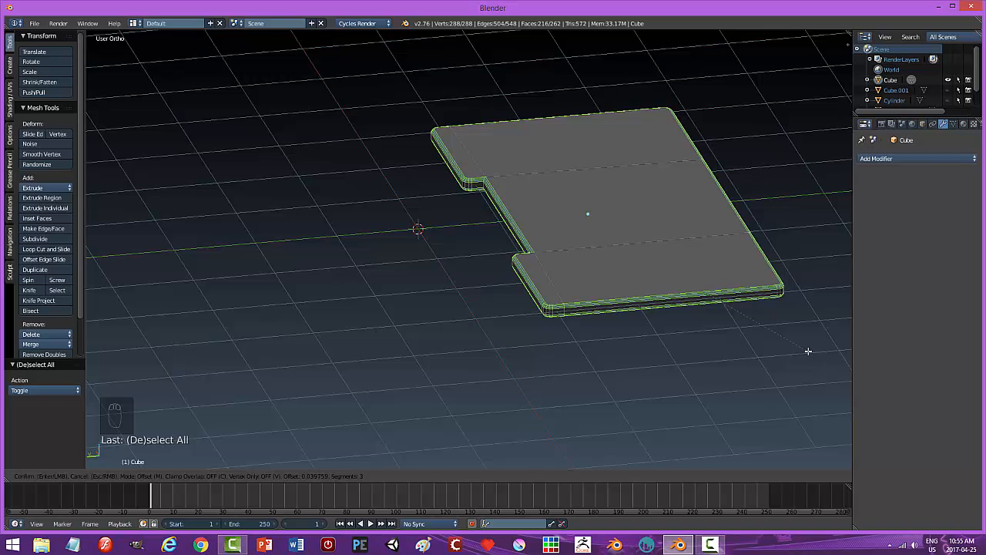
click(808, 352)
key(a)
key(Tab)
click(694, 352)
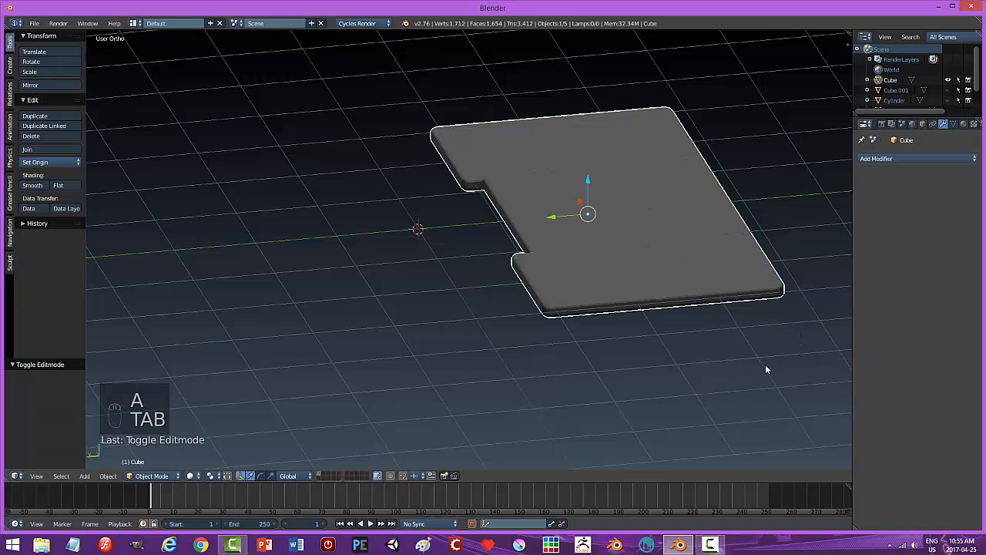
- Unhide all hidden hinge parts and select the outer cylinder segments
middle_drag(766, 368, 707, 377)
key(alt+h)
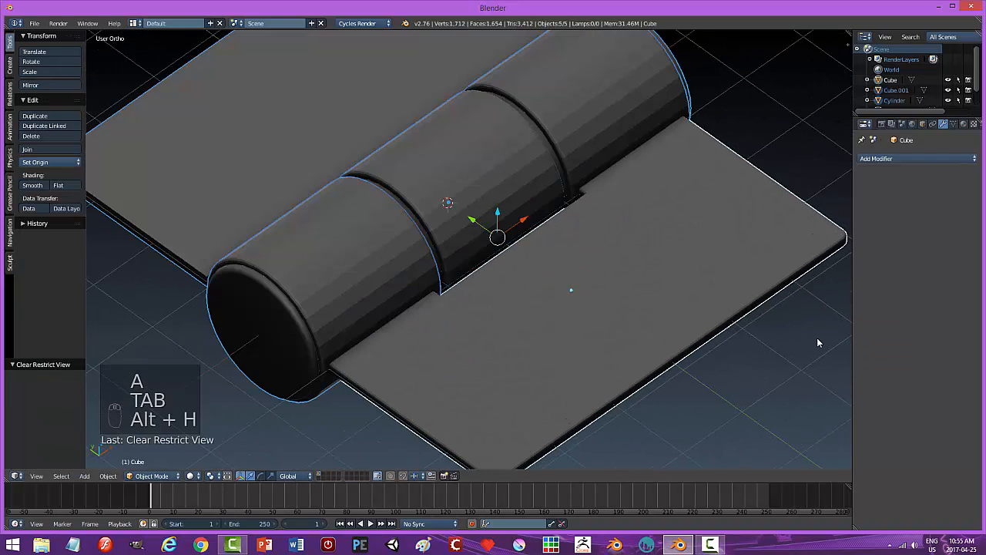
middle_drag(487, 329, 440, 300)
right_click(280, 200)
right_click(490, 166)
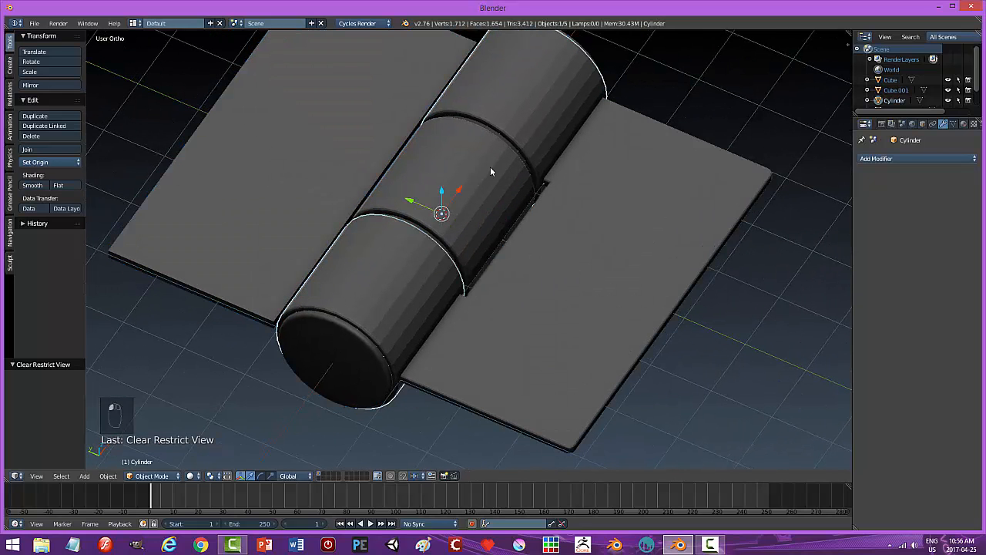
key(h)
right_click(533, 258)
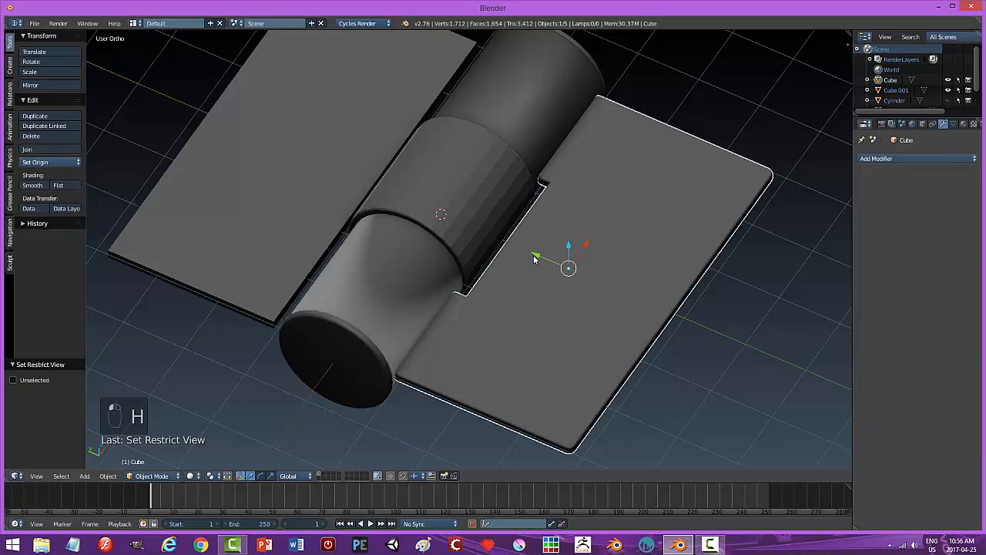
key(h)
right_click(374, 260)
key(h)
right_click(397, 226)
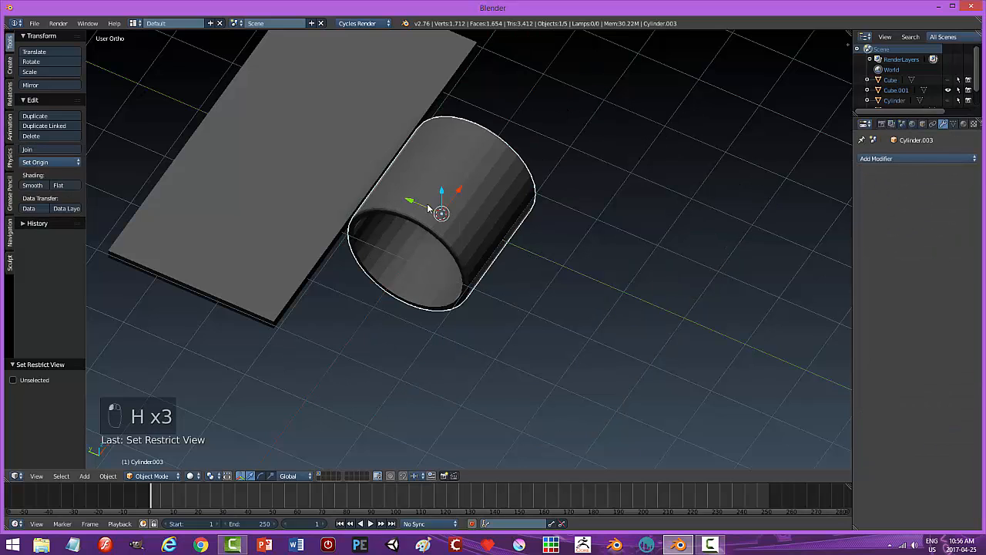
key(h)
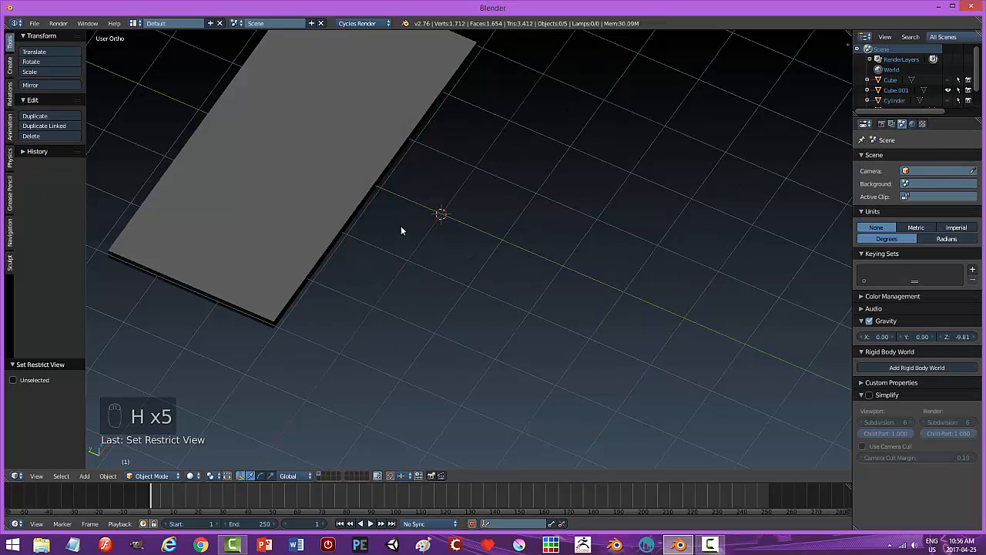
key(alt+h)
- Hide the outer cylinder segments, the notched plate and the capped core, keeping the middle segment and the unnotched plate in view
right_click(485, 283)
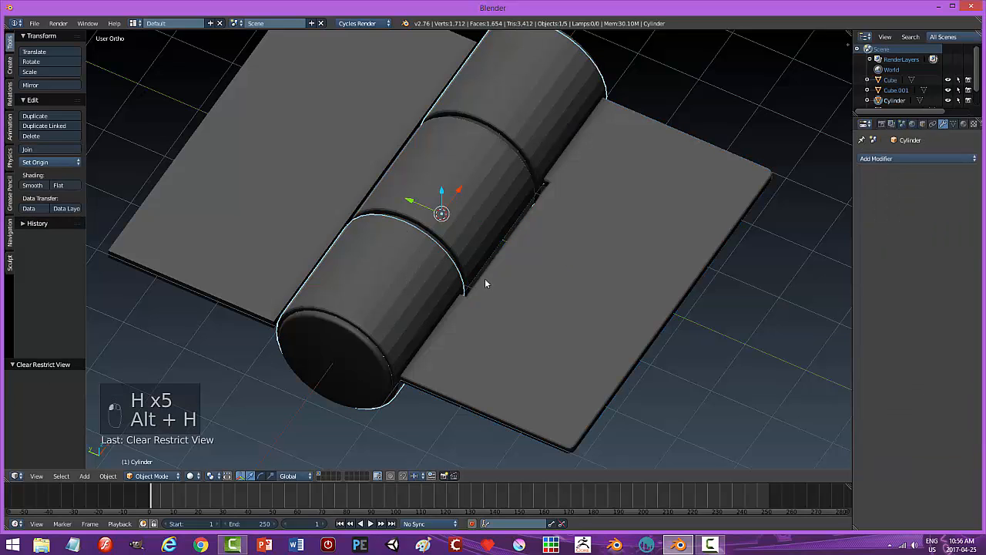
key(h)
right_click(561, 293)
key(h)
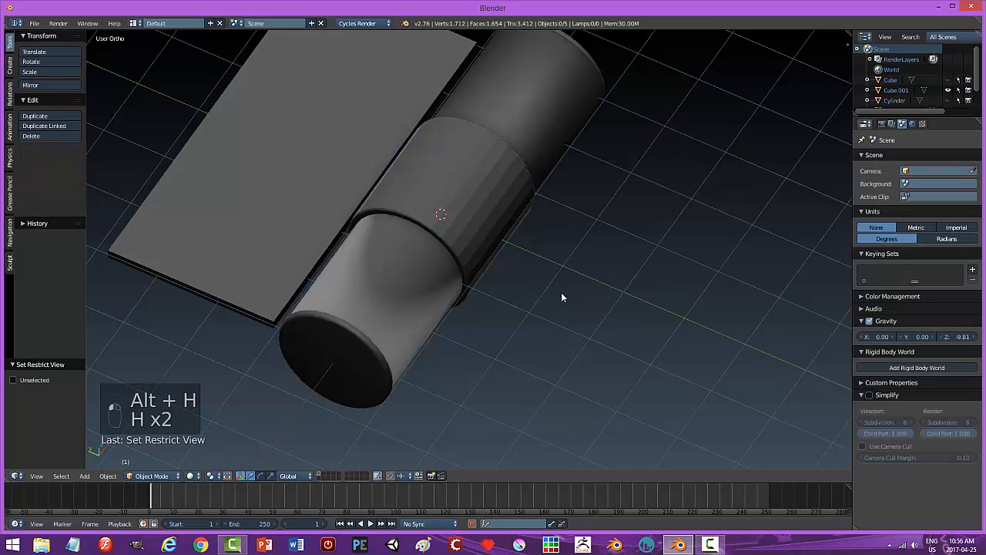
right_click(400, 305)
key(h)
- In Edit Mode on the unnotched plate, scale its two crosswise edge loops to 0.75 along X to narrow the middle section
right_click(317, 216)
key(Tab)
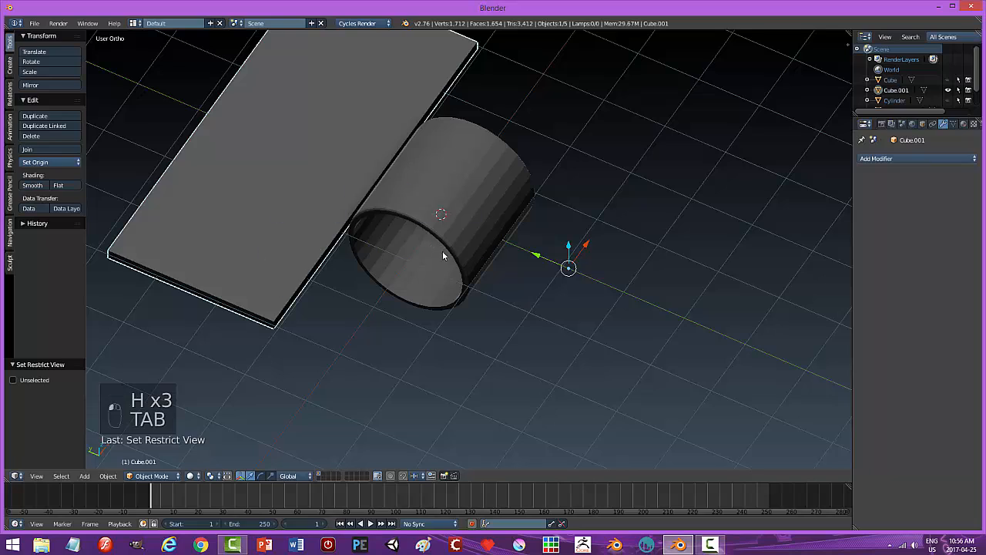
key(Tab)
click(400, 227)
middle_drag(399, 228, 502, 251)
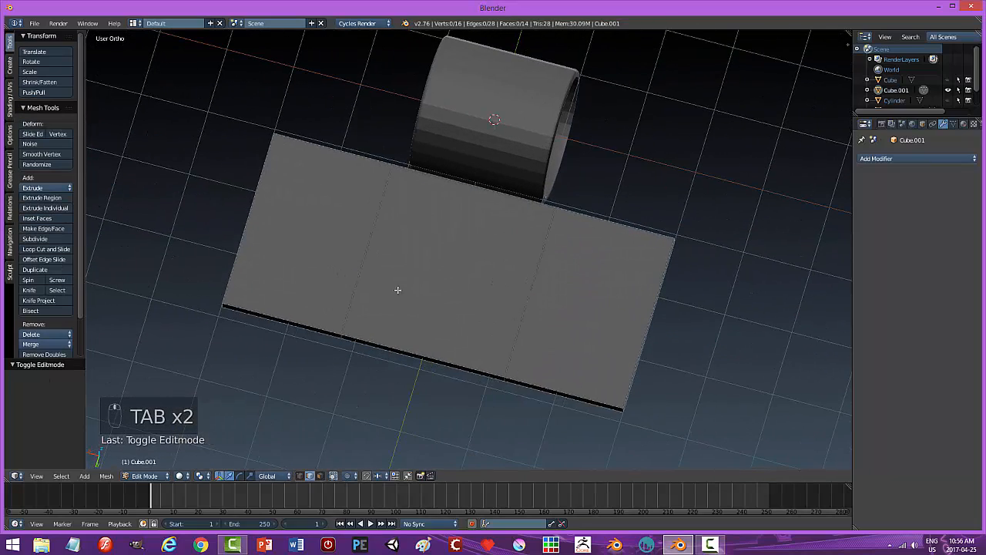
key(ctrl+Tab)
click(373, 234)
alt+right_click(376, 221)
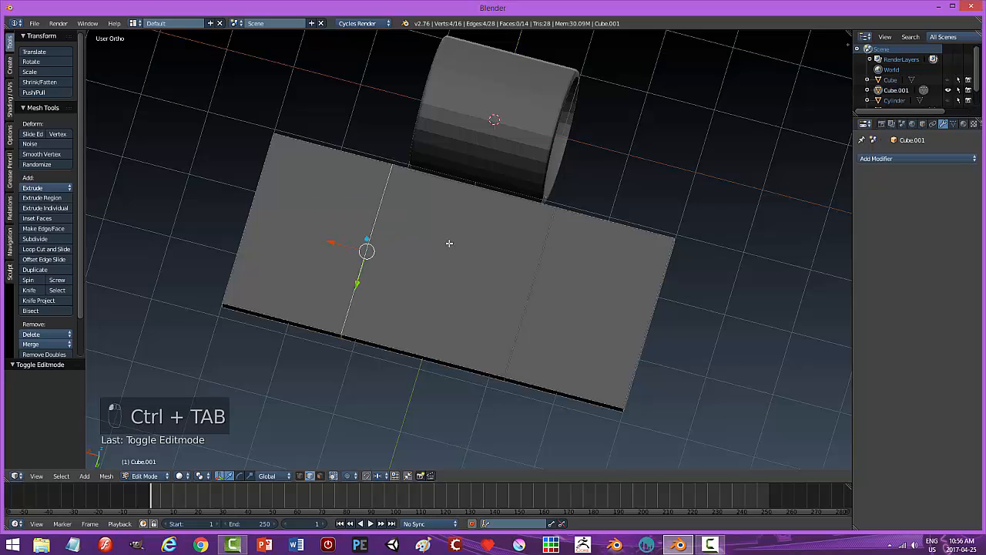
alt+shift+right_click(544, 252)
text(s)
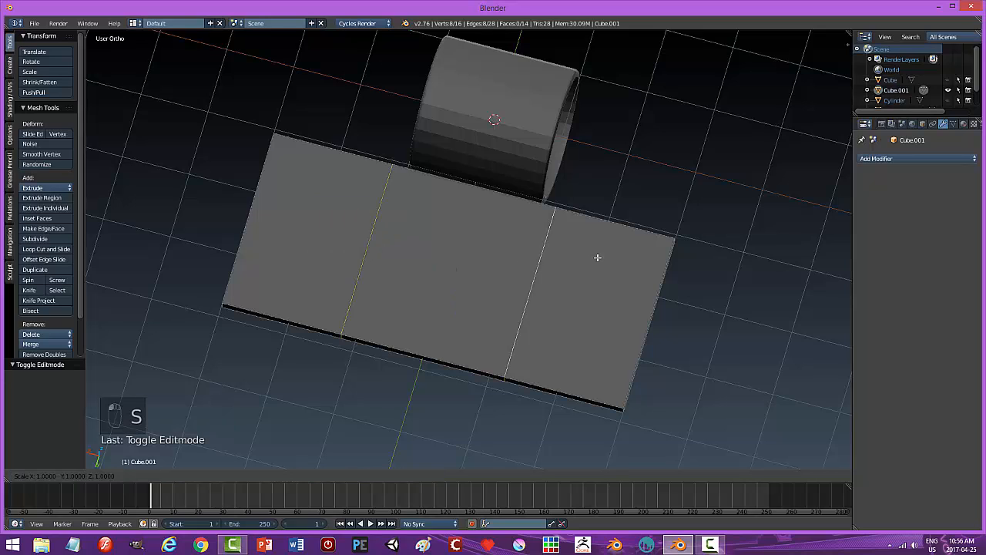
text(x.75)
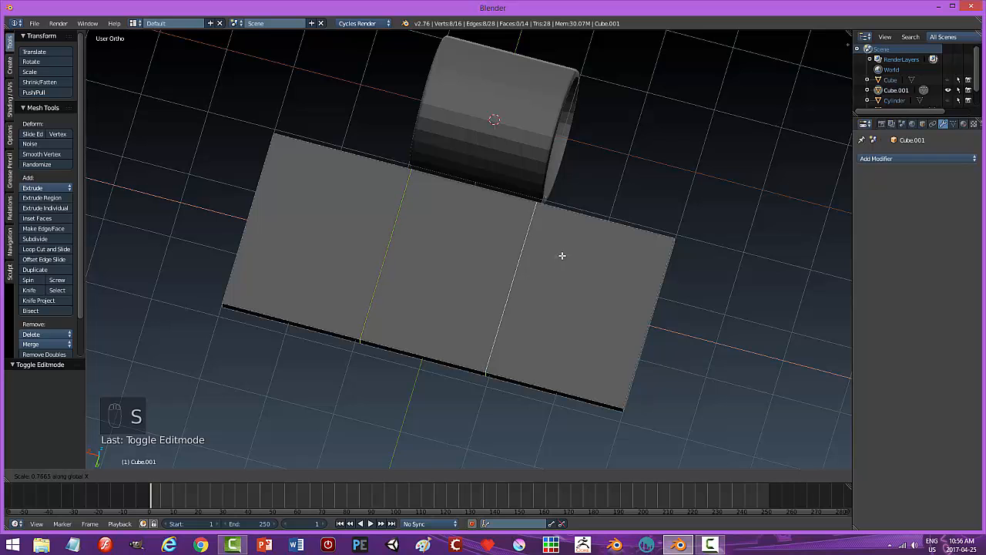
key(Return)
key(s)
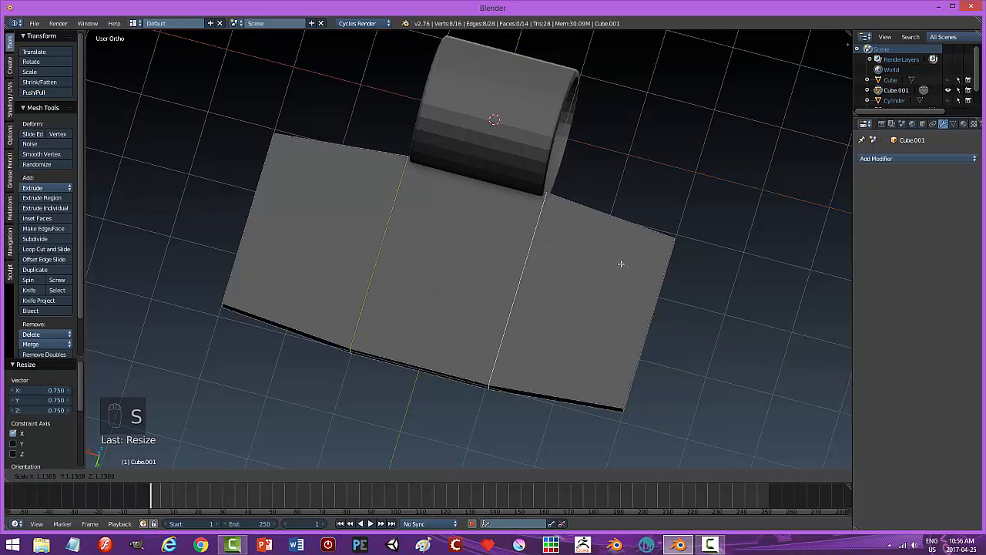
right_click(617, 280)
key(a)
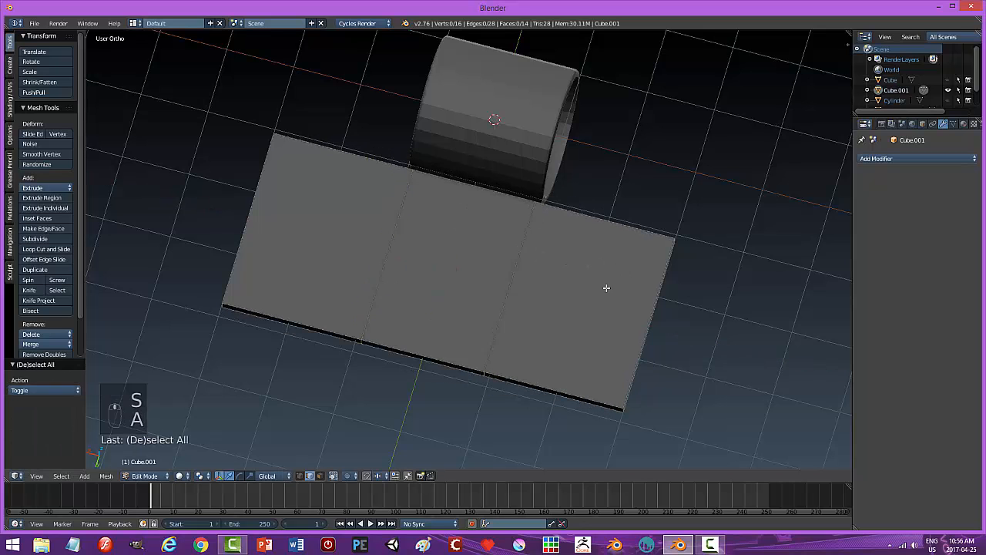
- Extrude the plate's middle side face about 0.205 along Y toward the middle cylinder segment to form a tab, then return to Object Mode
middle_drag(606, 286, 518, 286)
key(ctrl+Tab)
click(536, 282)
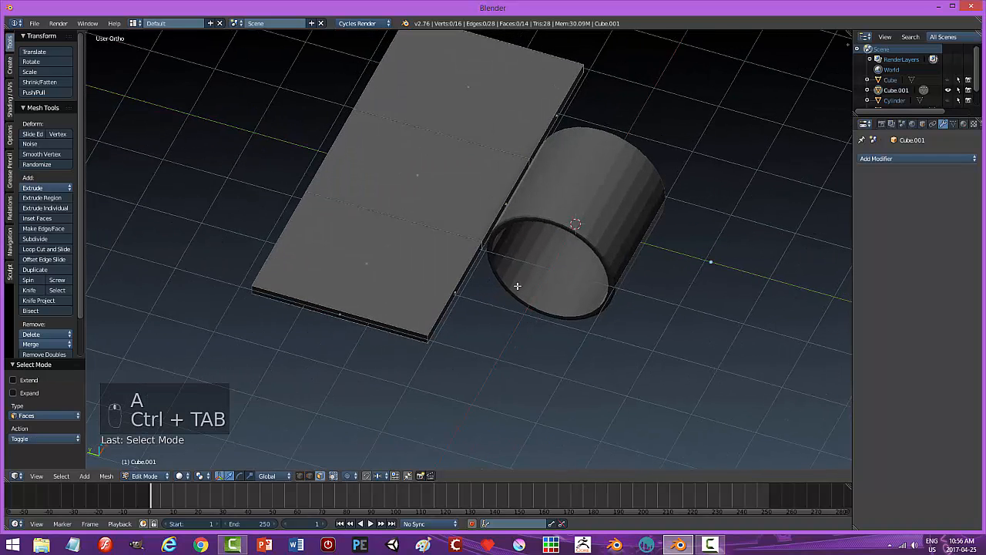
scroll(492, 270, up, 2)
right_click(496, 235)
middle_drag(505, 241, 505, 220)
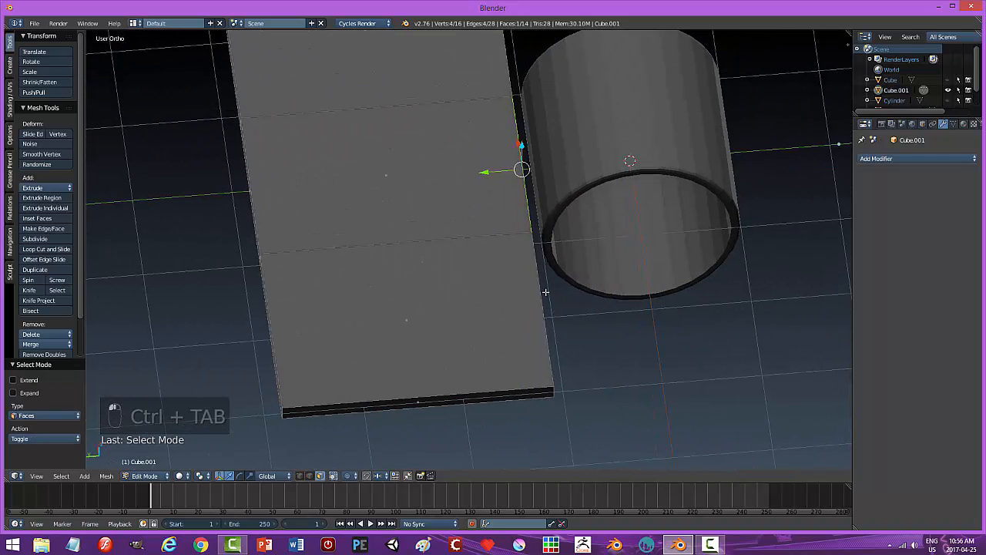
key(e)
right_click(501, 212)
click(515, 170)
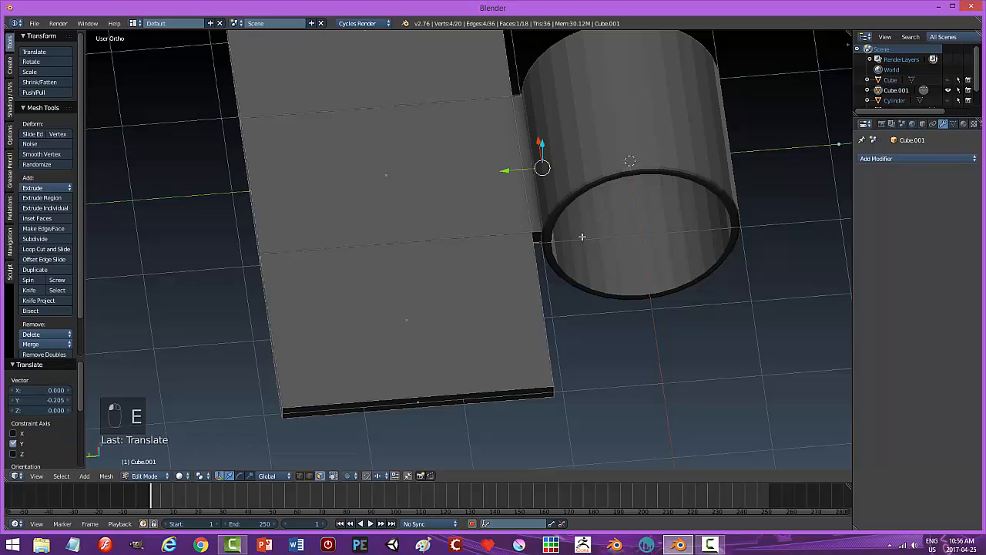
key(a)
key(Tab)
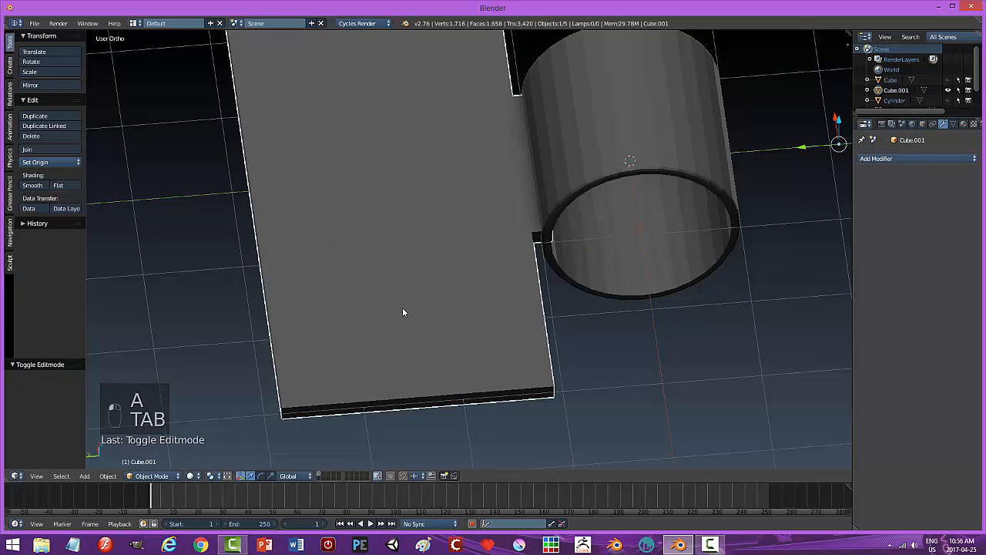
- Set the tabbed plate's origin to its geometry and apply its scale
click(46, 162)
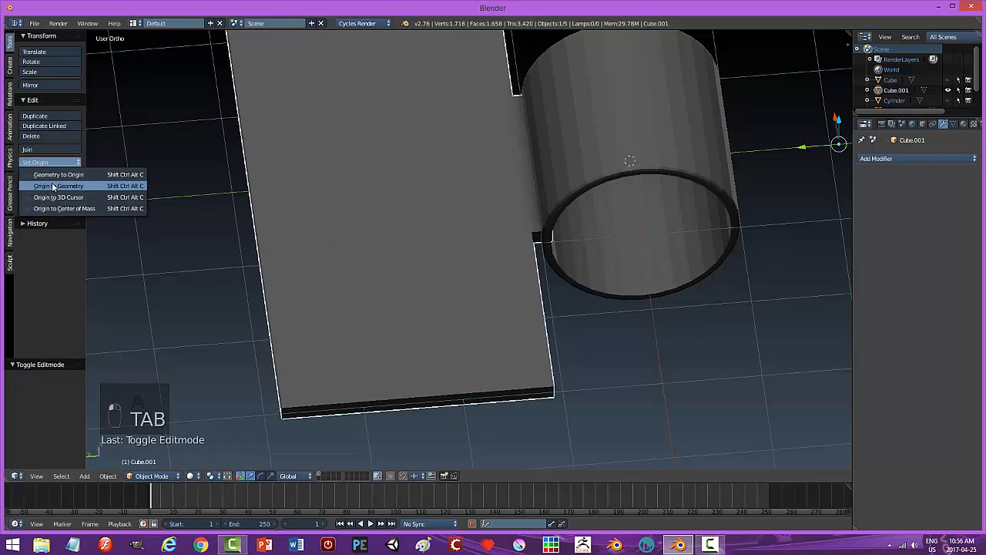
click(46, 181)
click(110, 477)
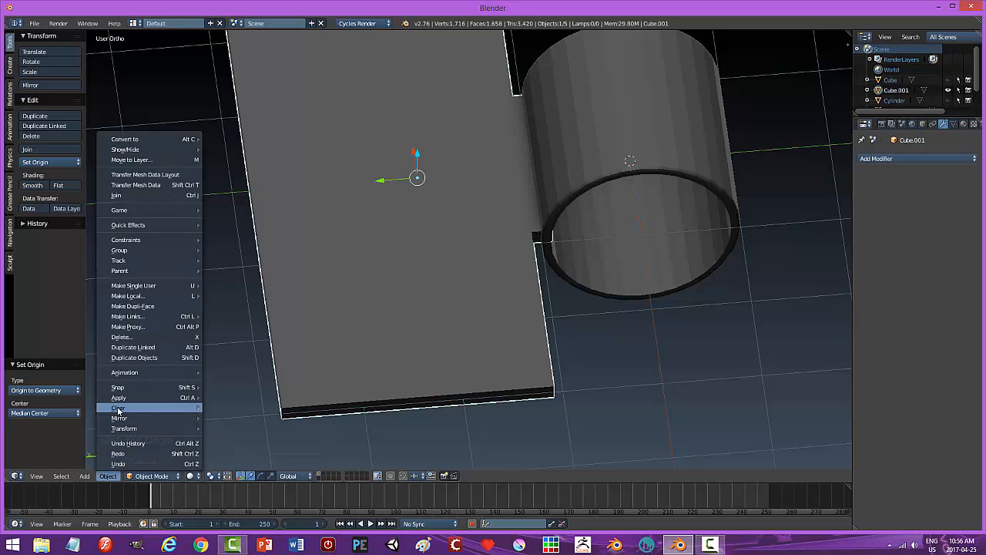
mouse_move(151, 398)
click(243, 418)
- Hide the middle cylinder segment so that only the tabbed plate is in view
right_click(612, 176)
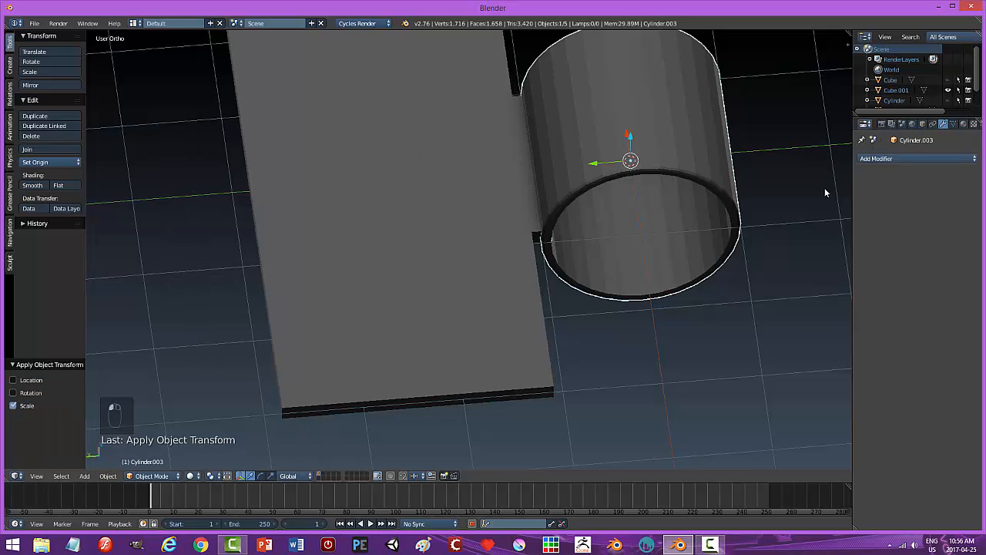
key(h)
middle_drag(825, 192, 502, 168)
- Bevel the tabbed plate's six vertical outer corner edges, including the two tab corners, by about 0.06 with 3 segments
key(Tab)
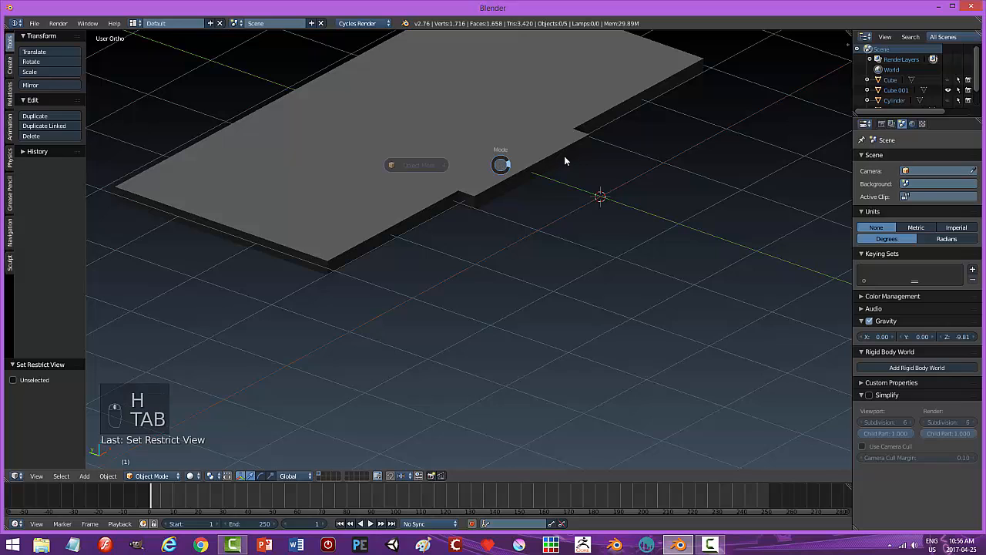
right_click(484, 123)
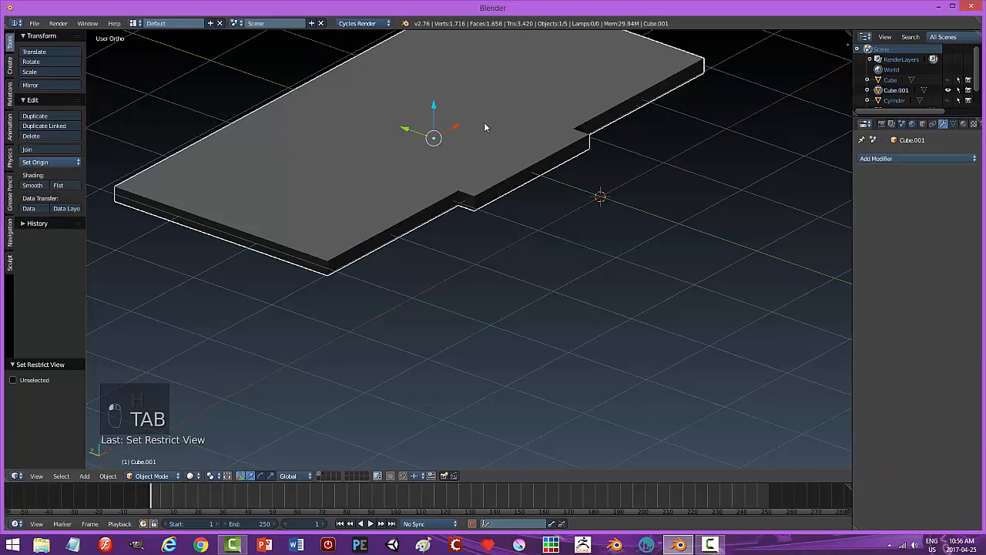
key(Tab)
click(552, 123)
key(ctrl+Tab)
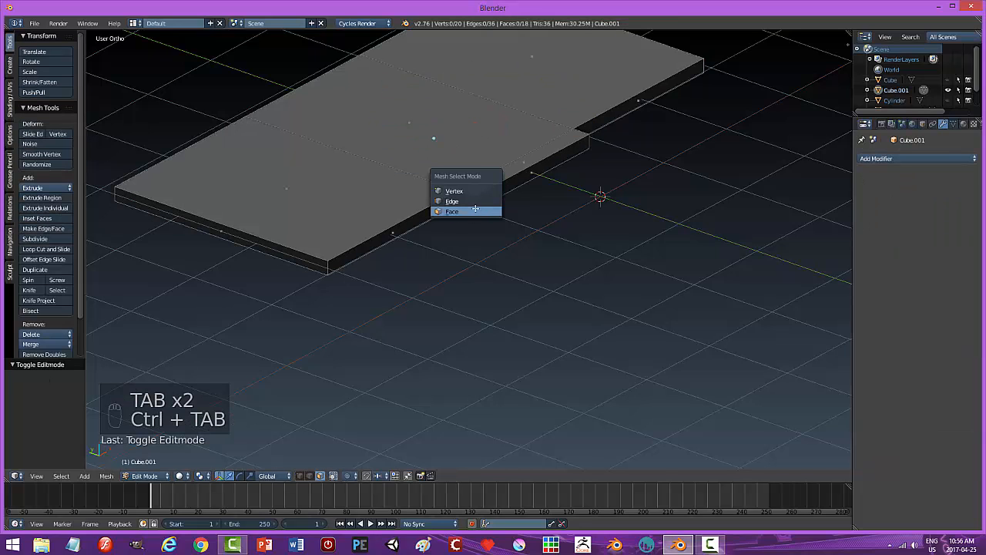
click(466, 201)
right_click(477, 199)
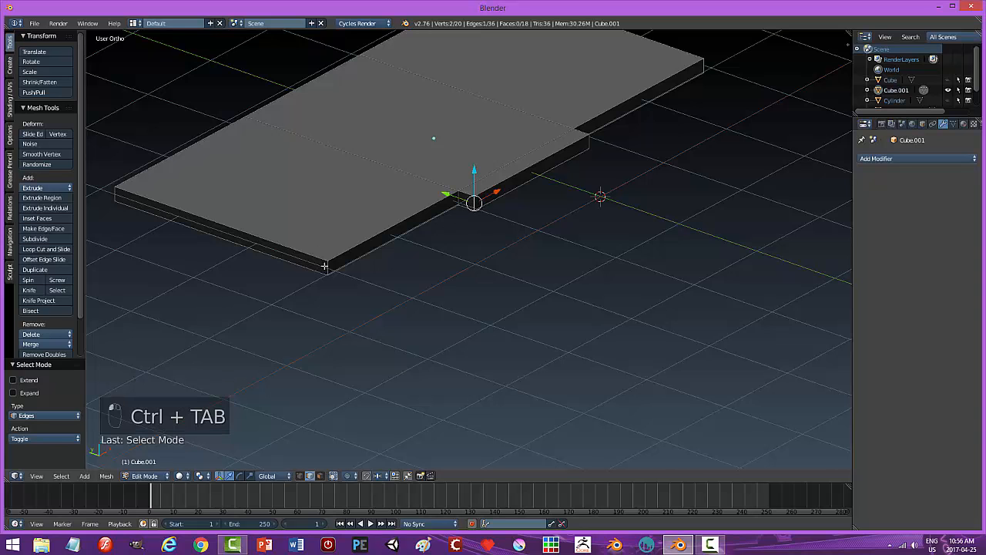
shift+right_click(326, 266)
middle_drag(327, 265, 336, 258)
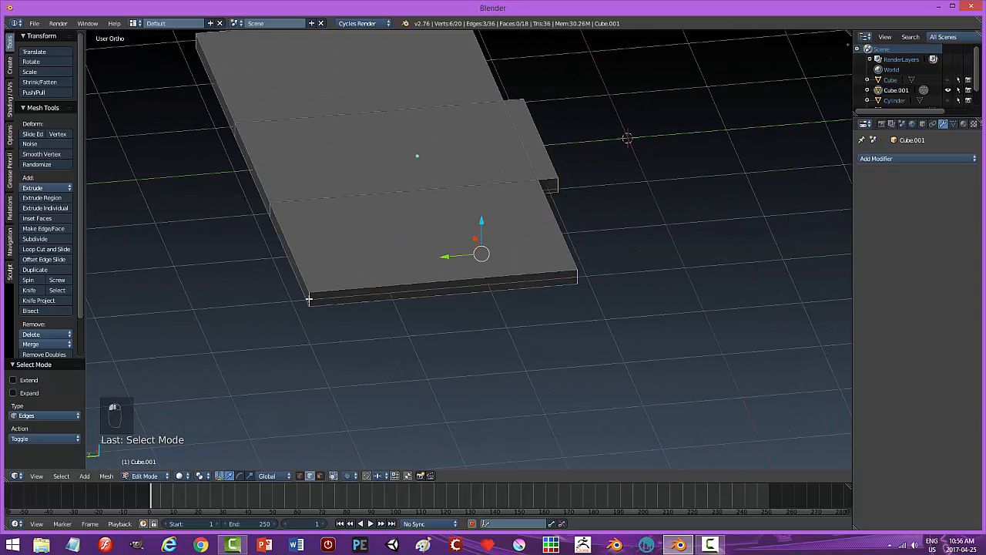
shift+right_click(268, 212)
middle_drag(332, 302, 505, 293)
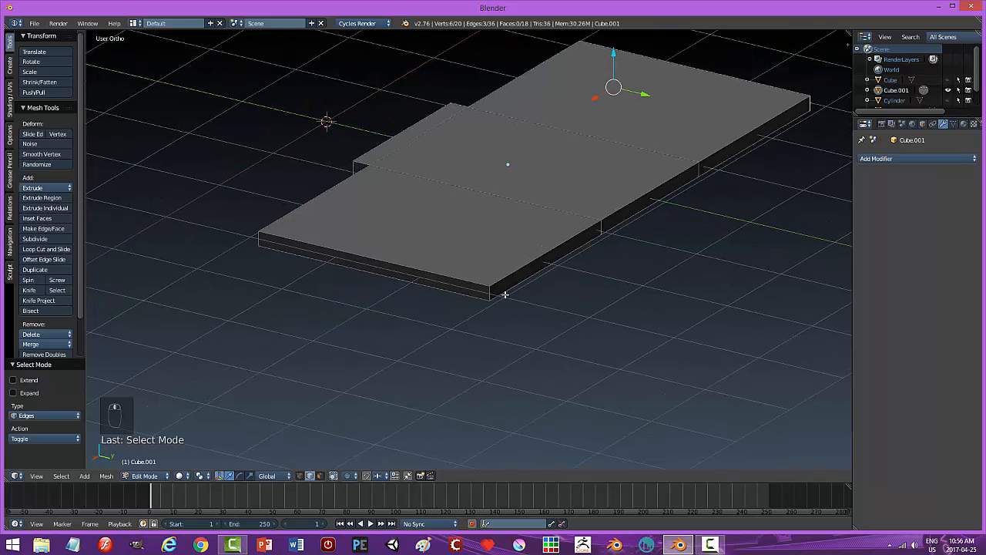
middle_drag(432, 306, 736, 197)
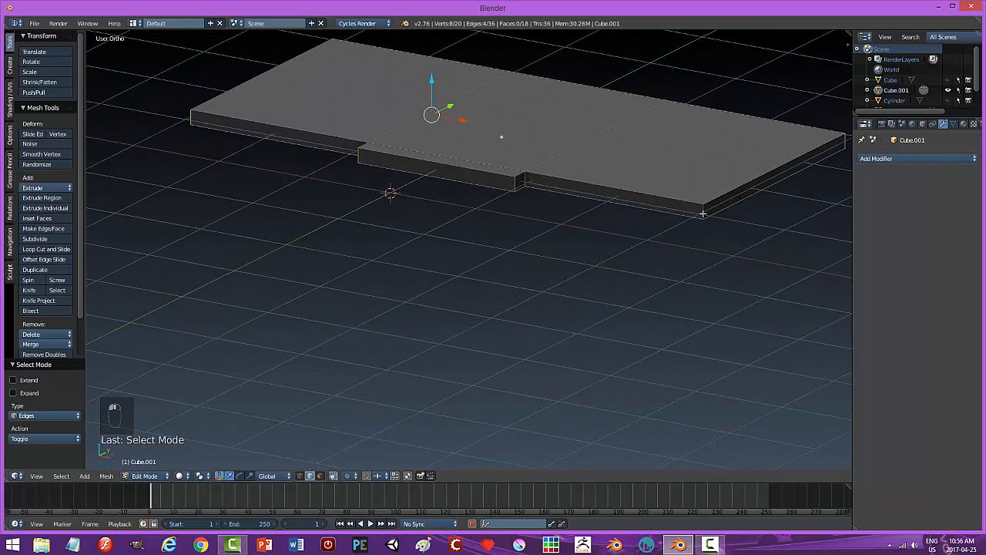
shift+right_click(702, 214)
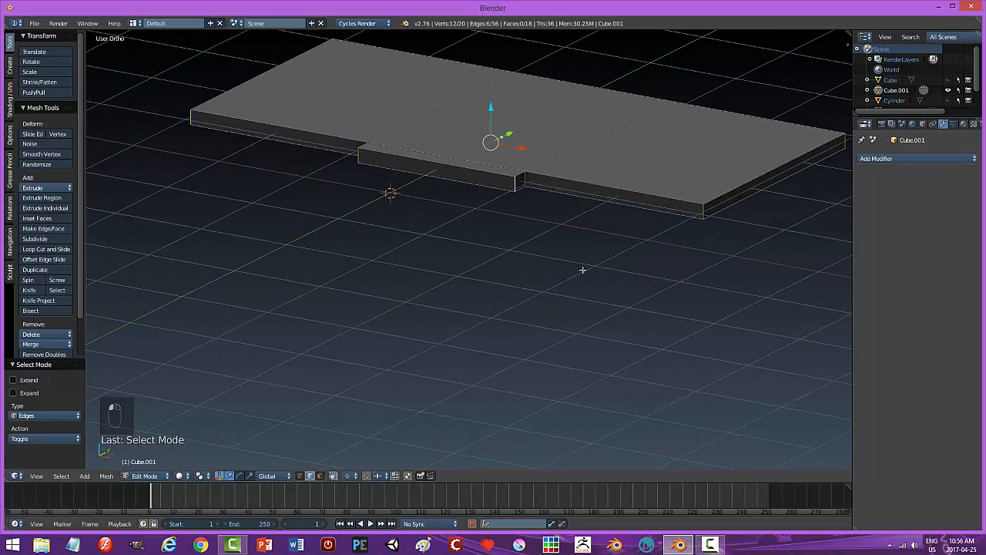
key(ctrl+b)
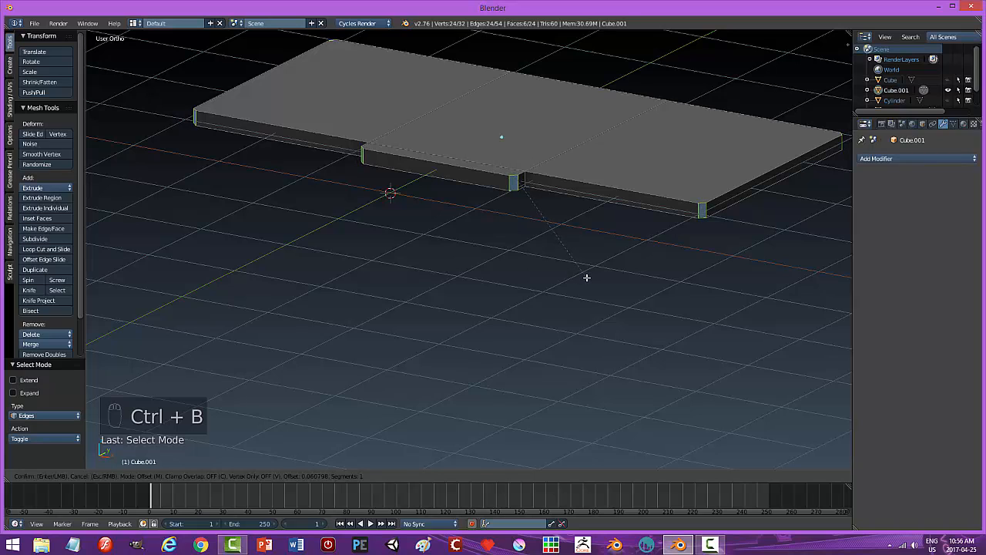
click(586, 278)
key(a)
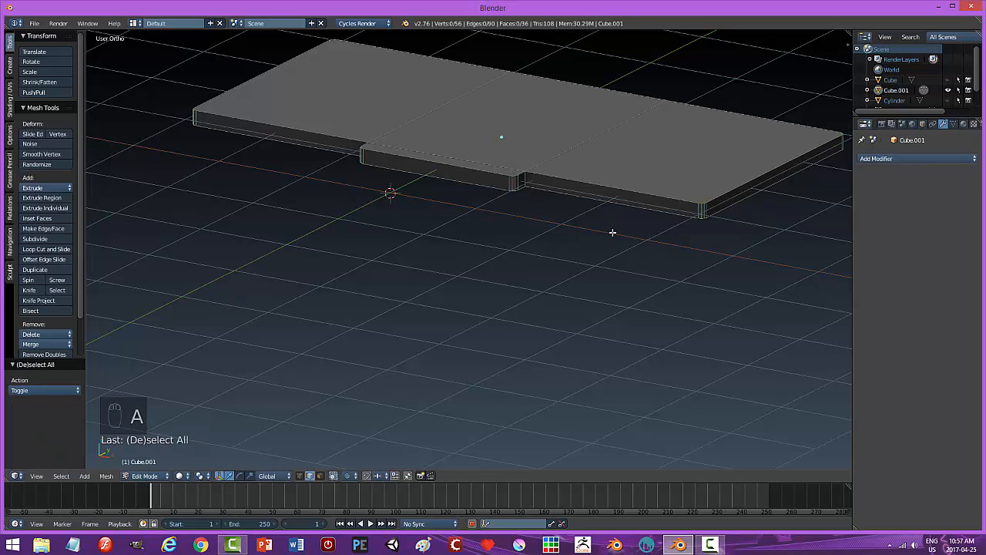
- Bevel the upper and lower outline edges all around the tabbed plate by about 0.03 with 3 segments, then return to Object Mode
alt+click(624, 190)
alt+shift+click(612, 200)
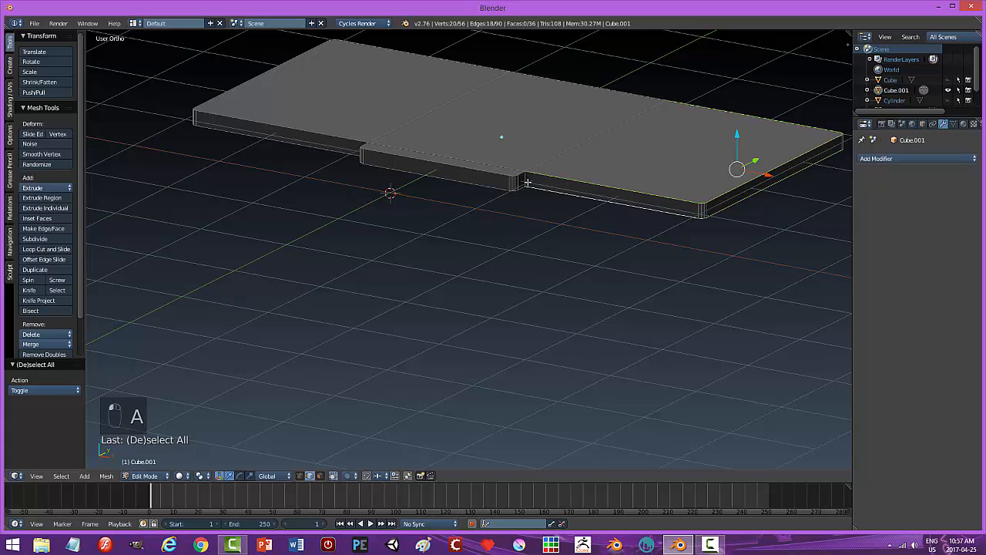
alt+shift+click(482, 175)
alt+shift+click(480, 183)
middle_drag(749, 187, 588, 222)
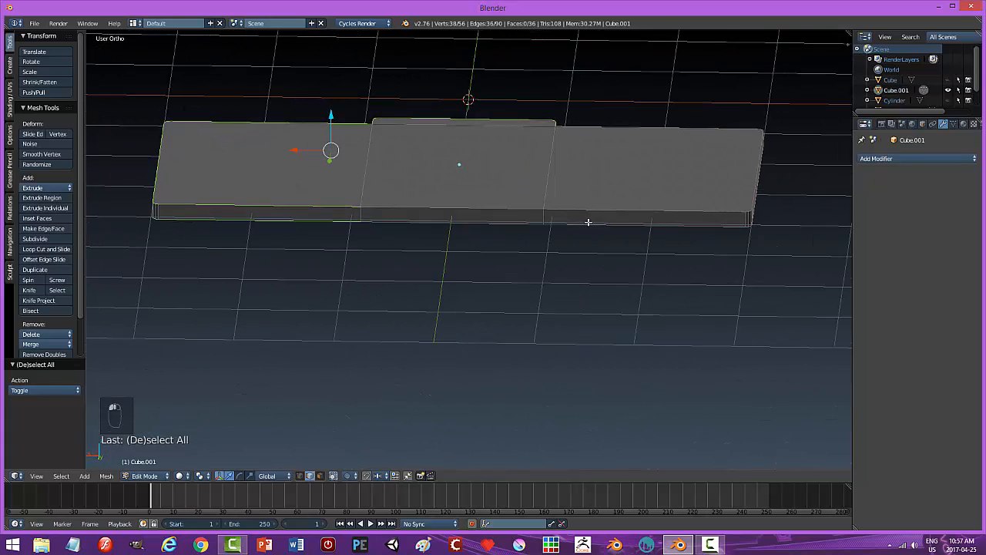
alt+shift+click(459, 213)
alt+shift+click(455, 219)
middle_drag(703, 266, 625, 257)
alt+shift+click(570, 245)
key(ctrl+b)
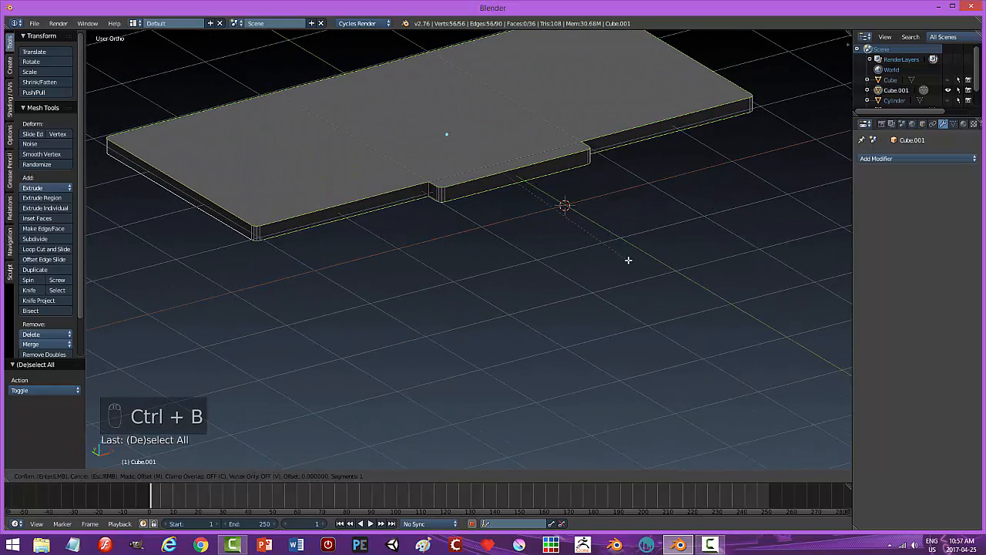
scroll(628, 262, up, 2)
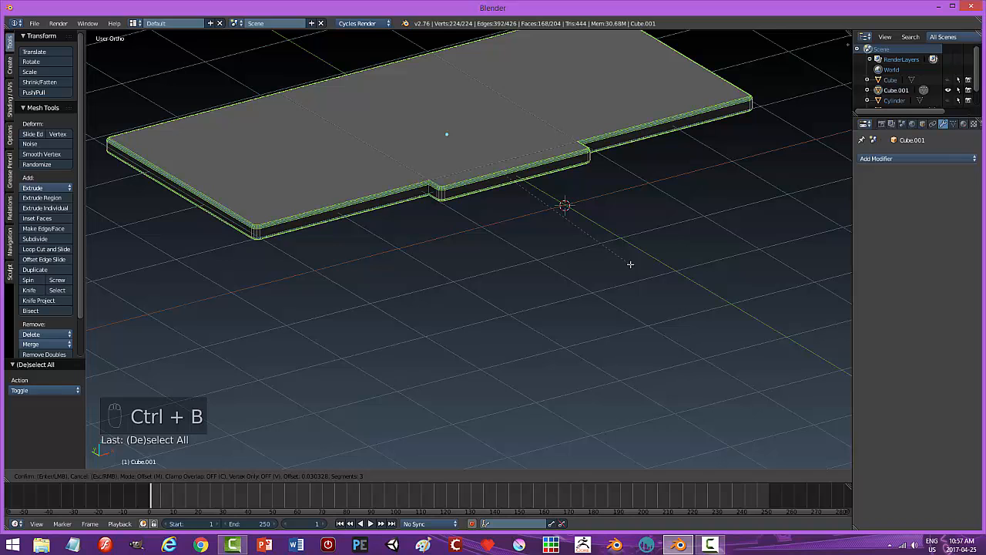
click(630, 264)
key(a)
key(Tab)
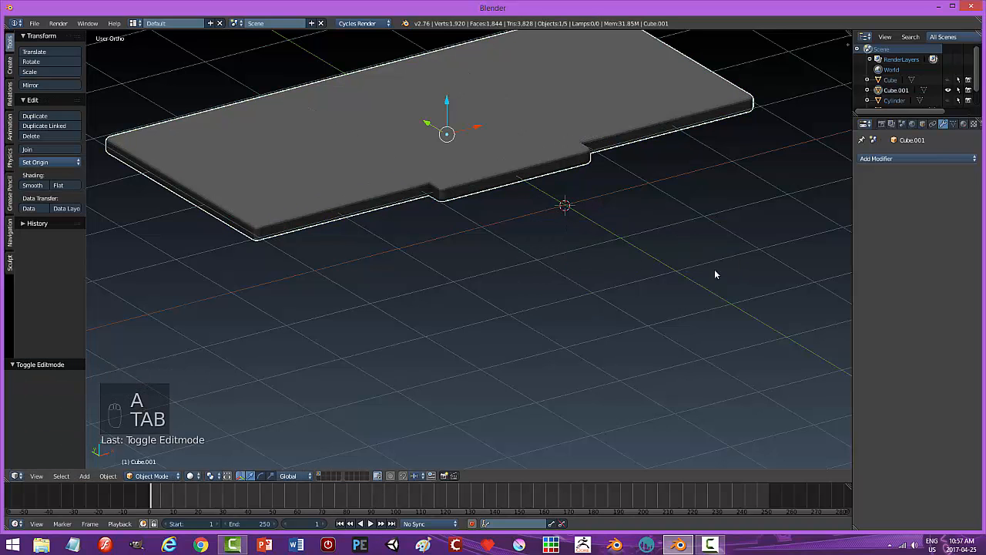
- Unhide all hinge parts and join the notched plate to the two outer cylinder segments
key(alt+h)
key(a)
mouse_move(623, 284)
middle_down()
mouse_move(688, 341)
mouse_move(670, 319)
mouse_move(678, 319)
mouse_move(627, 337)
mouse_move(608, 282)
middle_up()
right_click(575, 304)
shift+right_click(649, 245)
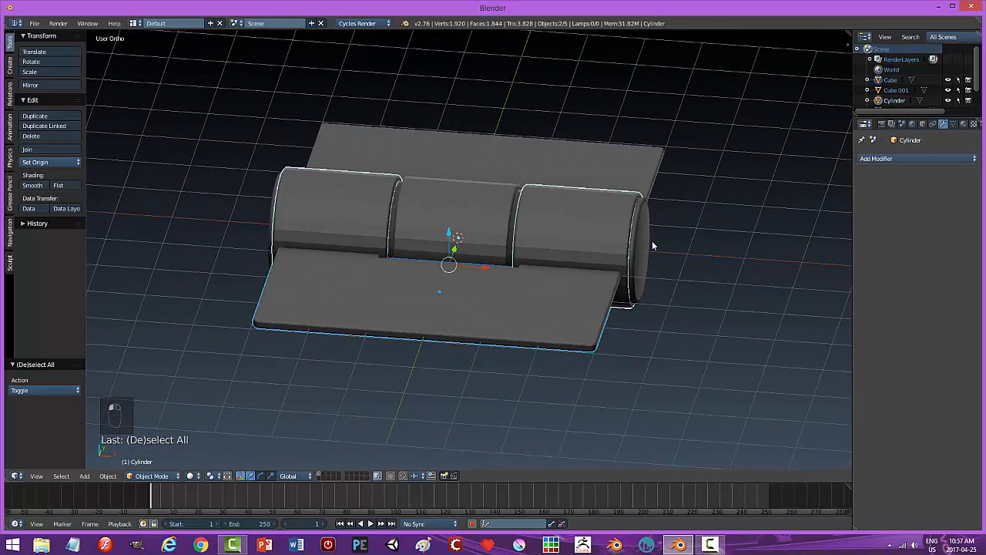
key(ctrl+j)
- Join the tabbed plate to the middle cylinder segment
middle_drag(638, 224, 465, 233)
shift+right_click(470, 233)
key(ctrl+j)
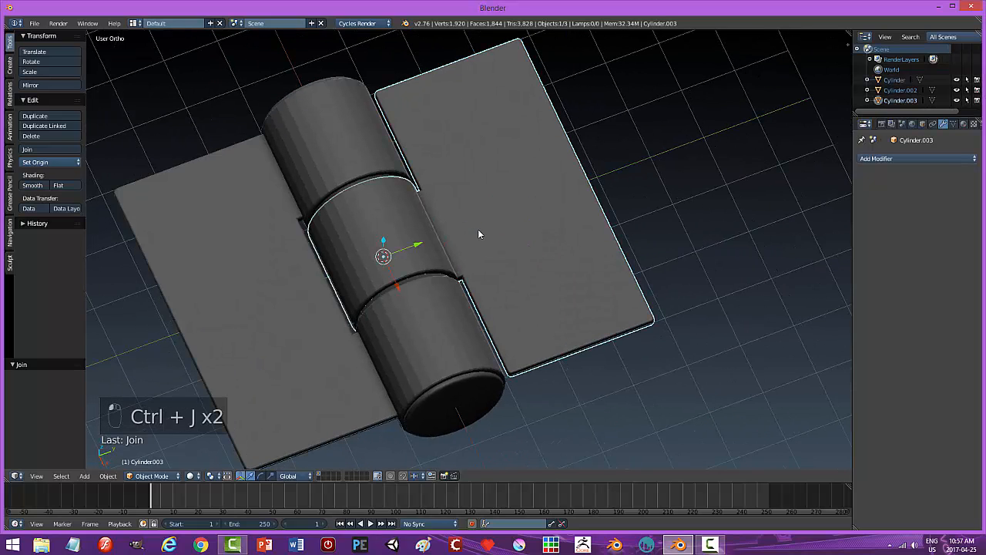
- Shade the tabbed plate and middle segment smooth, with Auto Smooth on at an angle of 12°
click(44, 183)
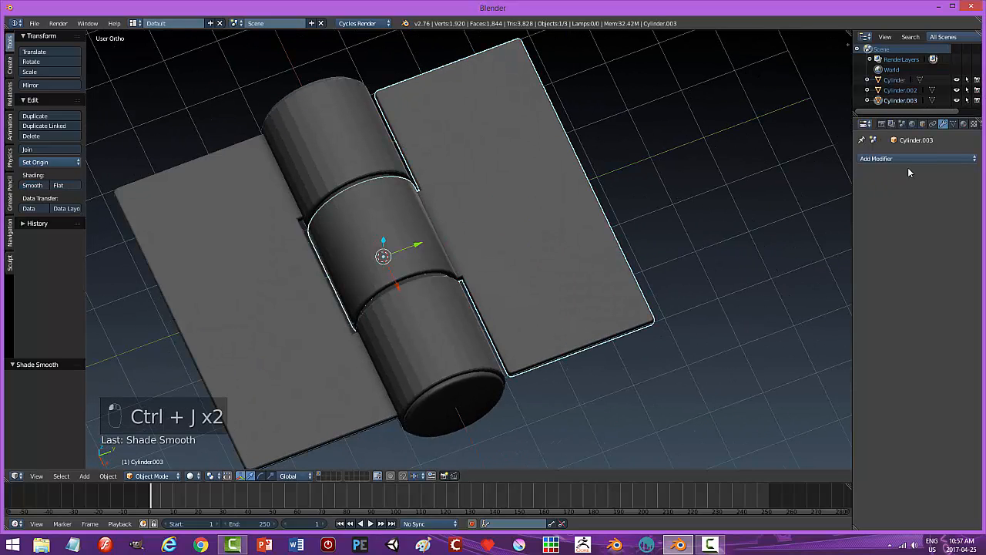
click(954, 124)
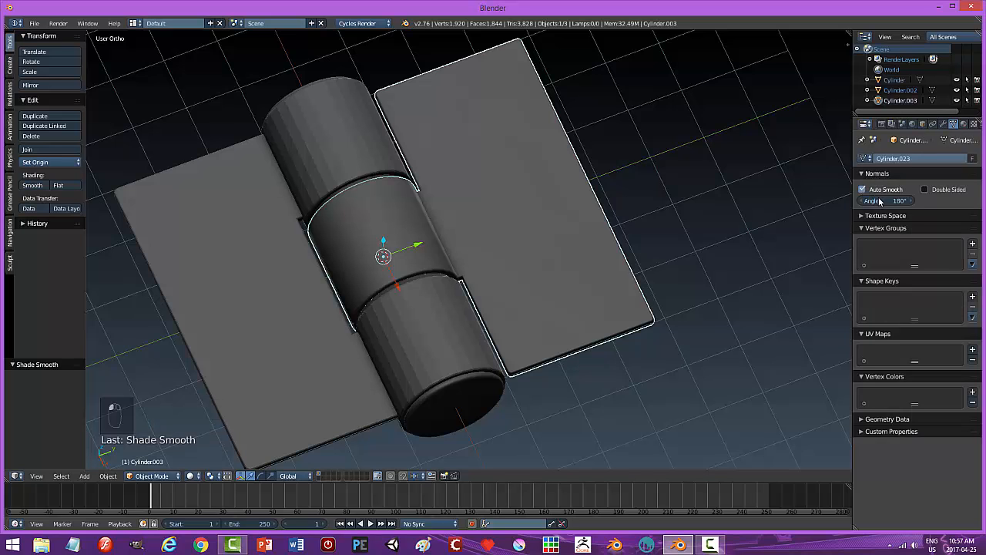
key(Return)
- Shade the notched plate with the outer segments smooth and set its Auto Smooth angle
middle_drag(517, 261, 273, 224)
right_click(356, 258)
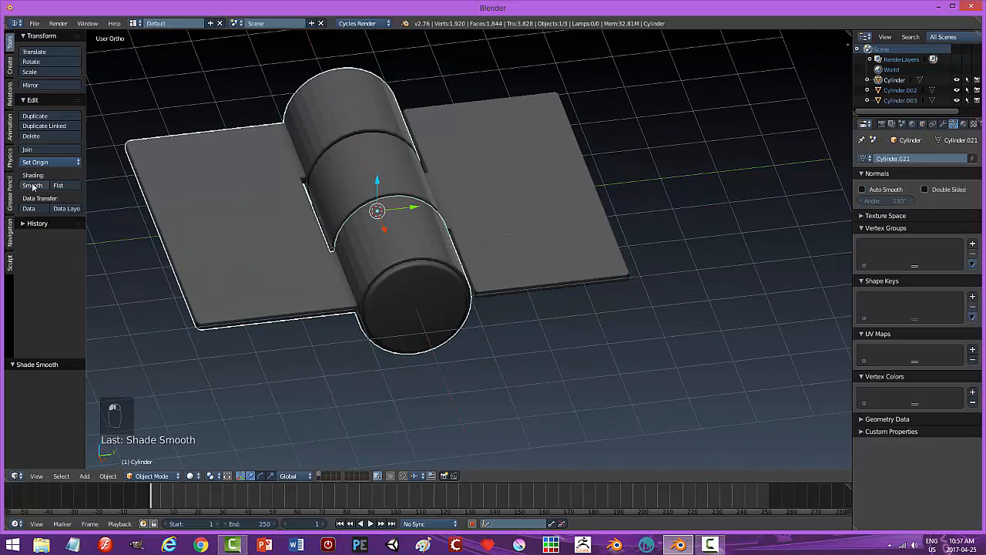
middle_drag(220, 261, 229, 206)
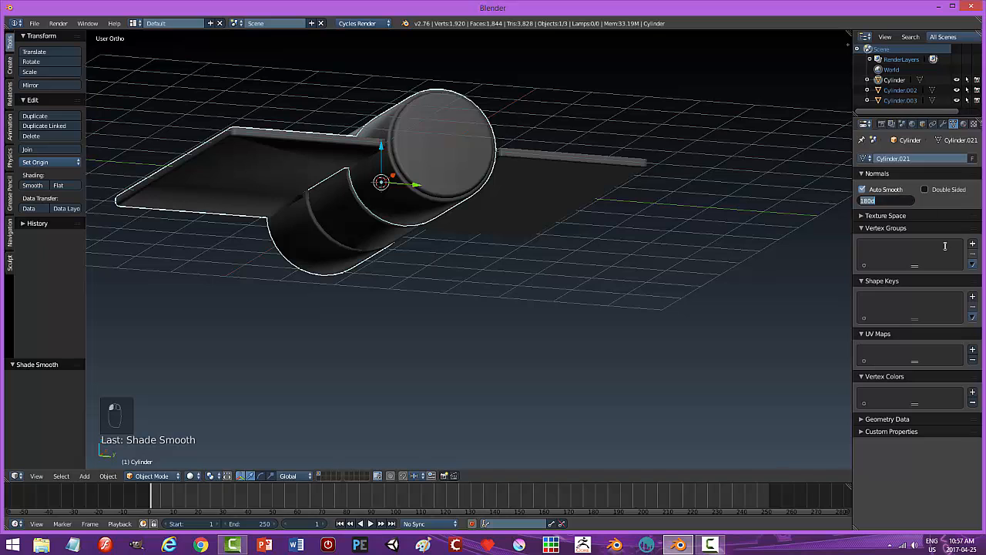
key(Return)
- Add a 32-vertex cylinder, move it about 2.43 along Y onto the tabbed plate, and scale it to about 0.428
mouse_move(495, 223)
middle_down()
mouse_move(495, 264)
mouse_move(597, 273)
mouse_move(506, 311)
mouse_move(596, 275)
mouse_move(614, 296)
middle_up()
key(a)
right_click(493, 200)
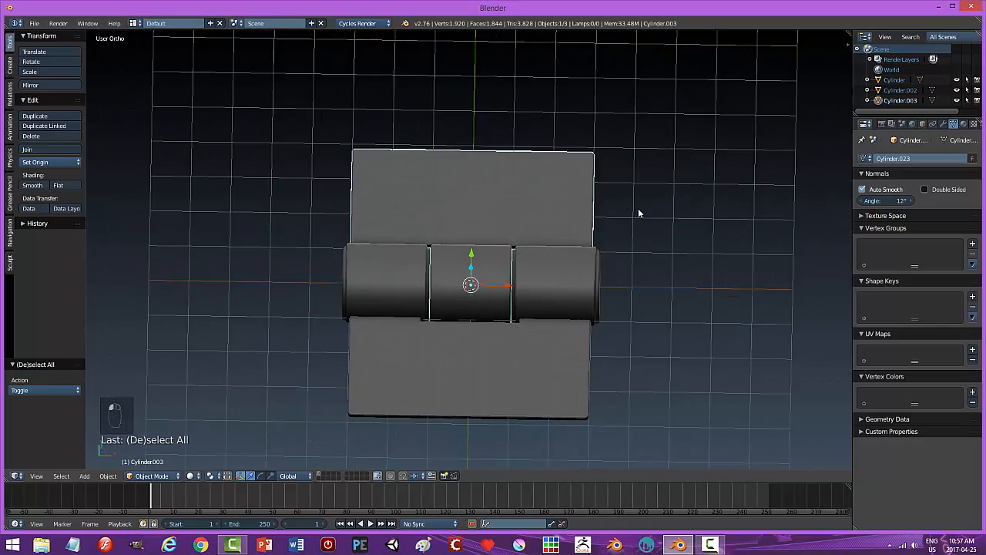
key(shift+a)
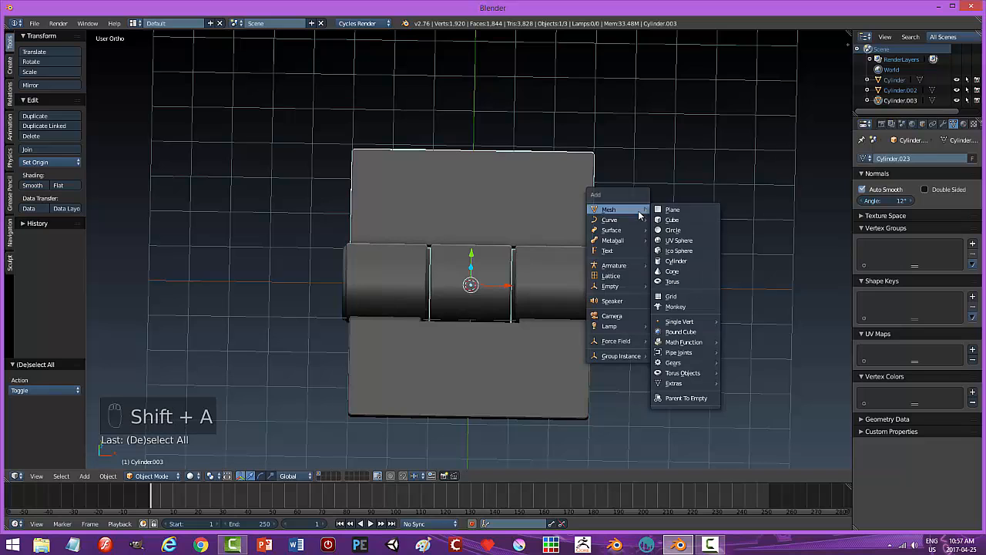
mouse_move(615, 210)
click(676, 260)
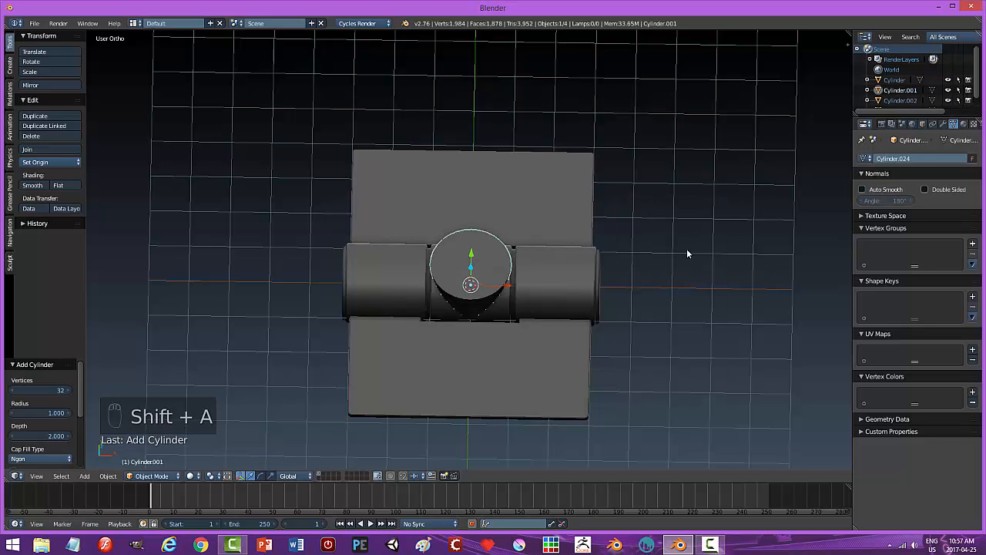
middle_drag(541, 274, 532, 246)
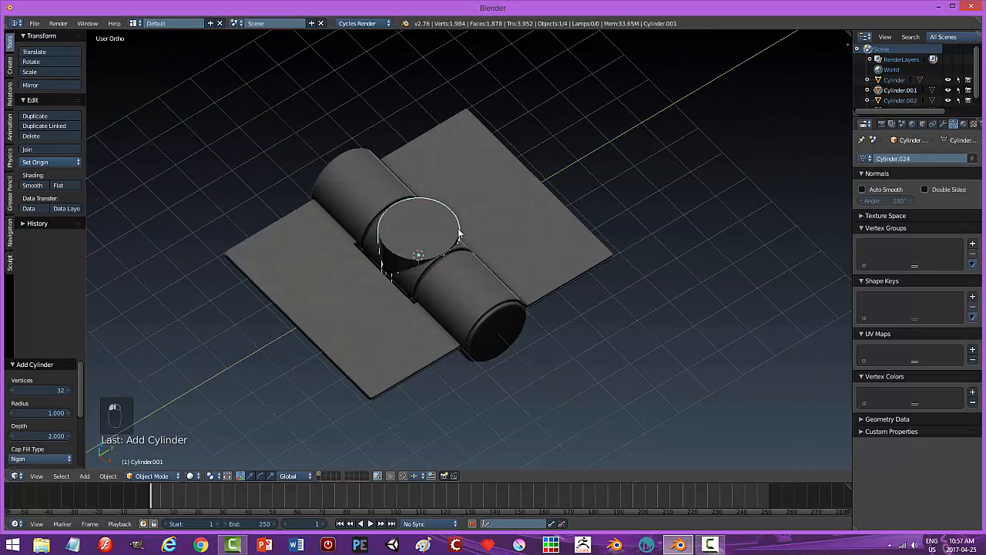
key(g)
click(520, 199)
key(s)
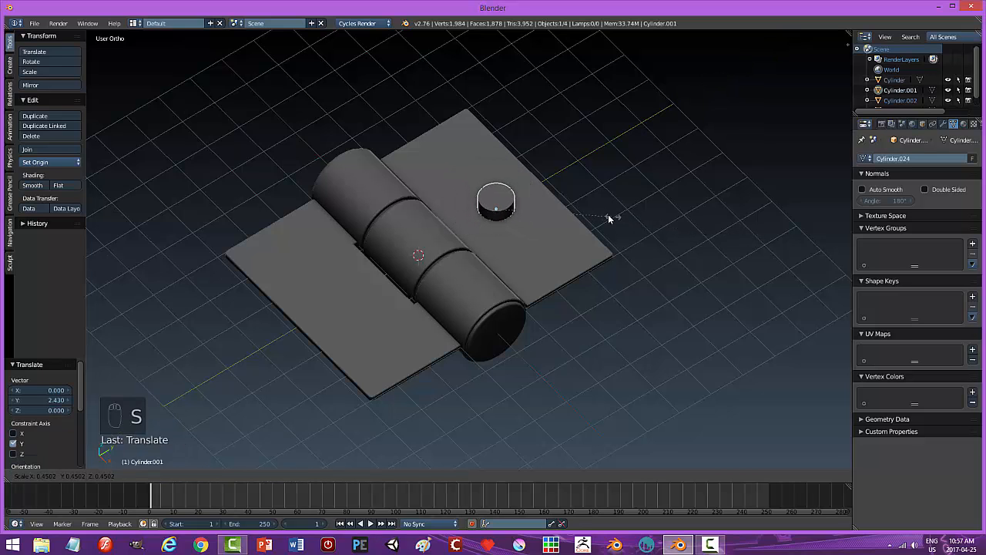
click(608, 219)
- In top view, shift the small cylinder about 0.57 towards the plate's outer edge and shrink it to about three quarters of its size
key(KP_7)
key(End)
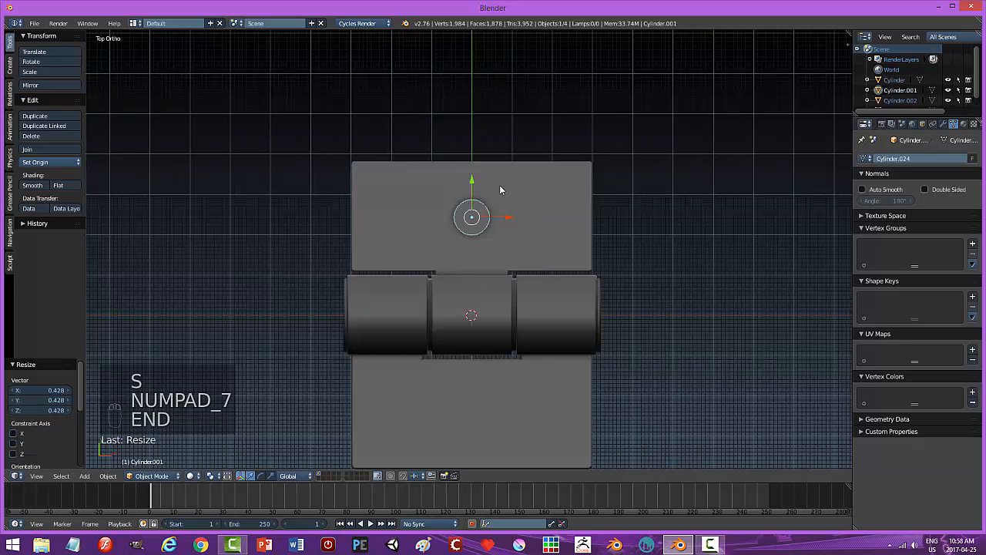
drag(472, 183, 480, 152)
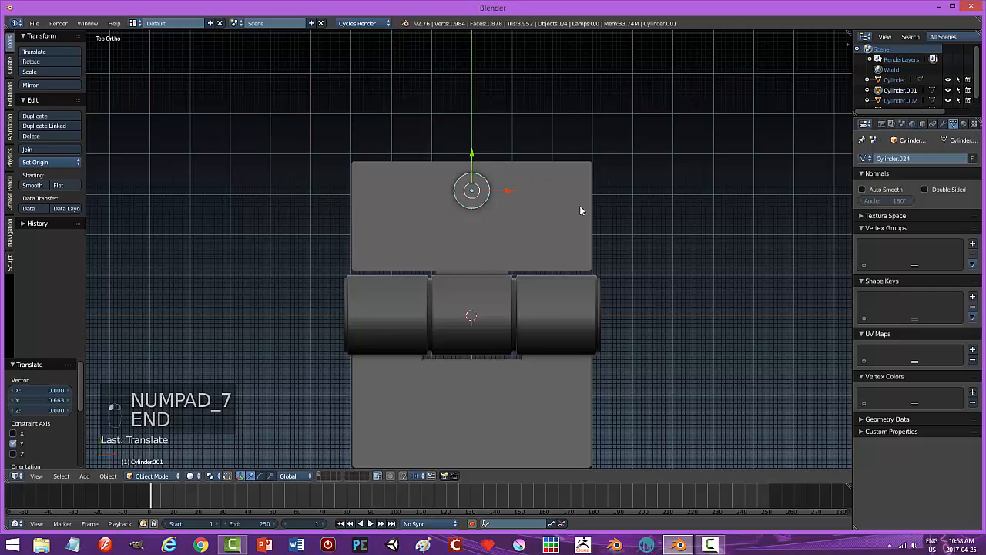
key(s)
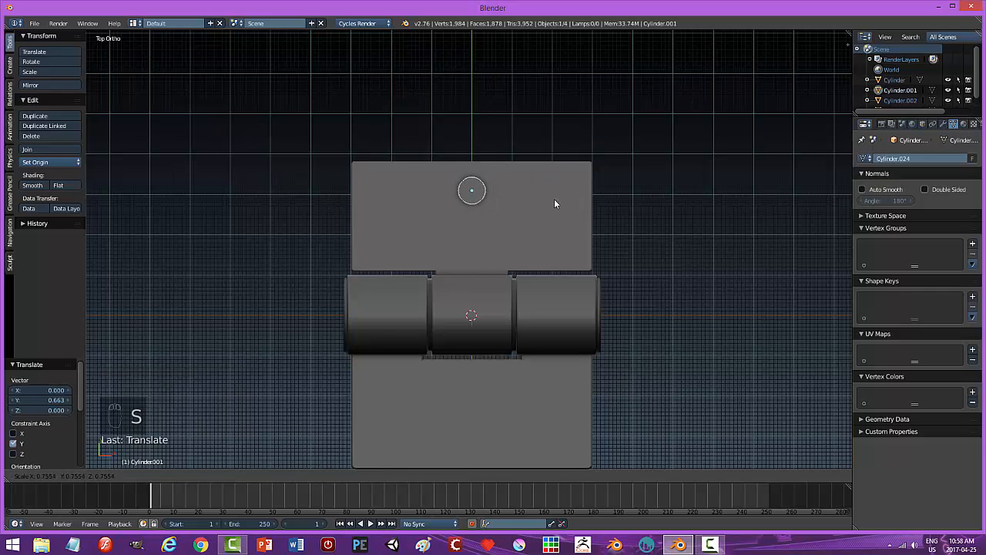
click(557, 205)
drag(475, 155, 476, 160)
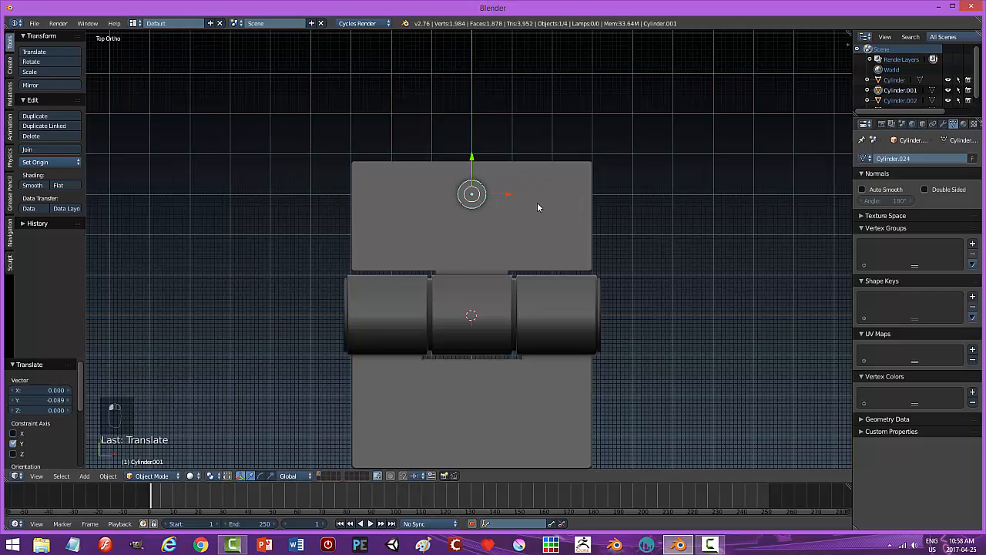
- Duplicate the small cylinder, move the copy about 2 units along X, and lower it slightly along Y towards the hinge barrel
key(shift+d)
click(556, 233)
key(g)
key(x)
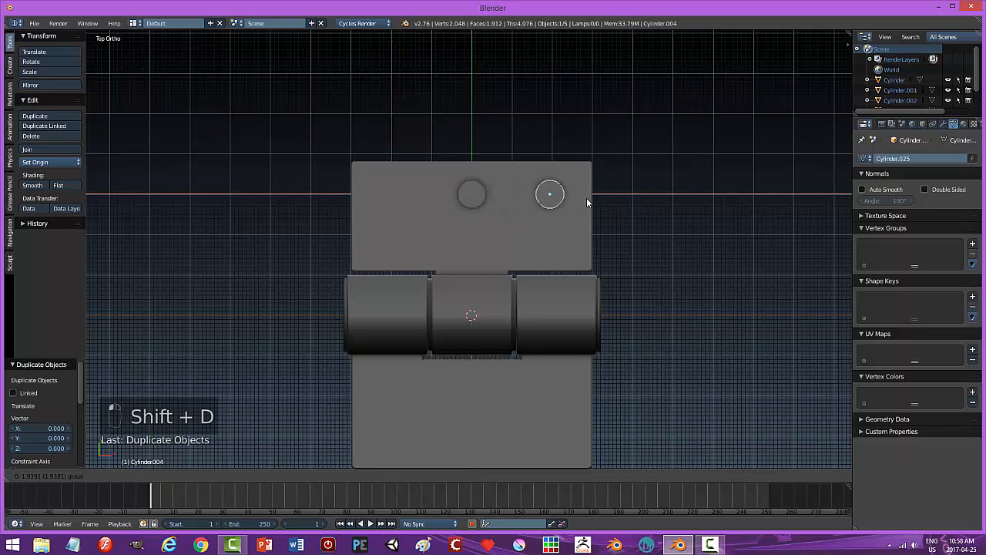
click(589, 201)
drag(552, 169, 552, 183)
drag(586, 216, 591, 215)
- Duplicate the offset cylinder about -3.93 along X to the plate's other side and join all three small cylinders into one object
key(shift+d)
key(x)
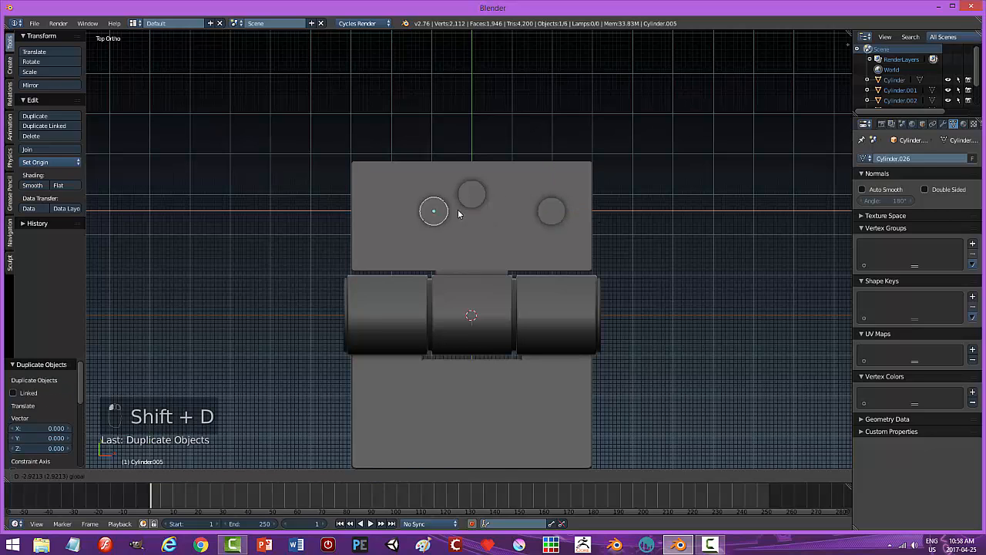
click(432, 208)
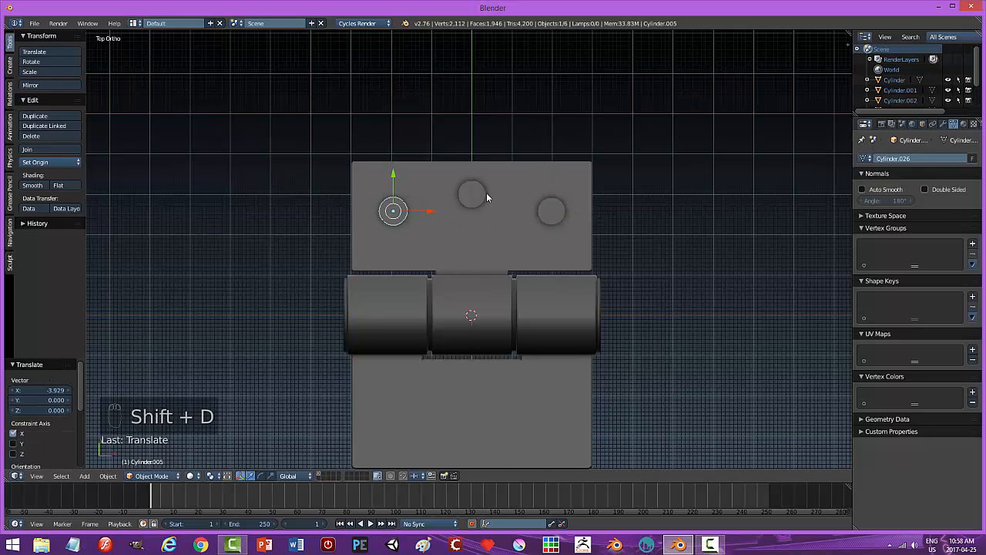
shift+right_click(471, 195)
shift+right_click(551, 219)
key(ctrl+j)
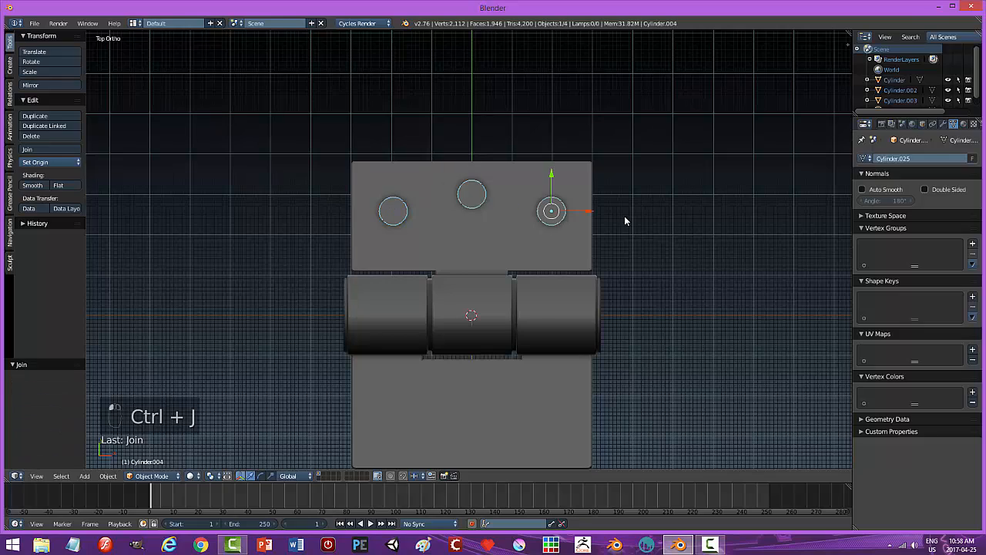
- Mirror the joined cylinders across Y only, using the outer hinge barrel piece as mirror object, and apply the modifier
middle_drag(624, 221, 624, 245)
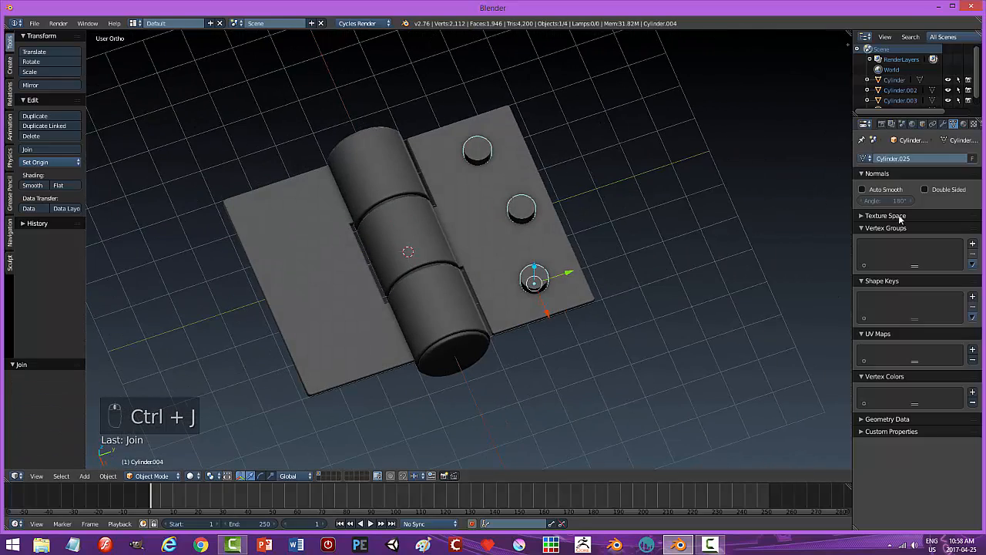
click(943, 124)
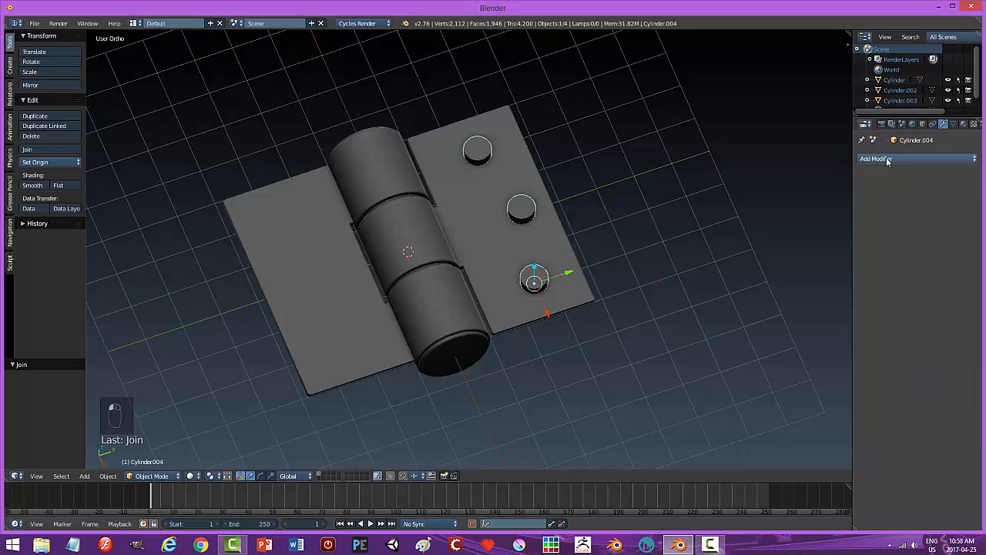
click(888, 160)
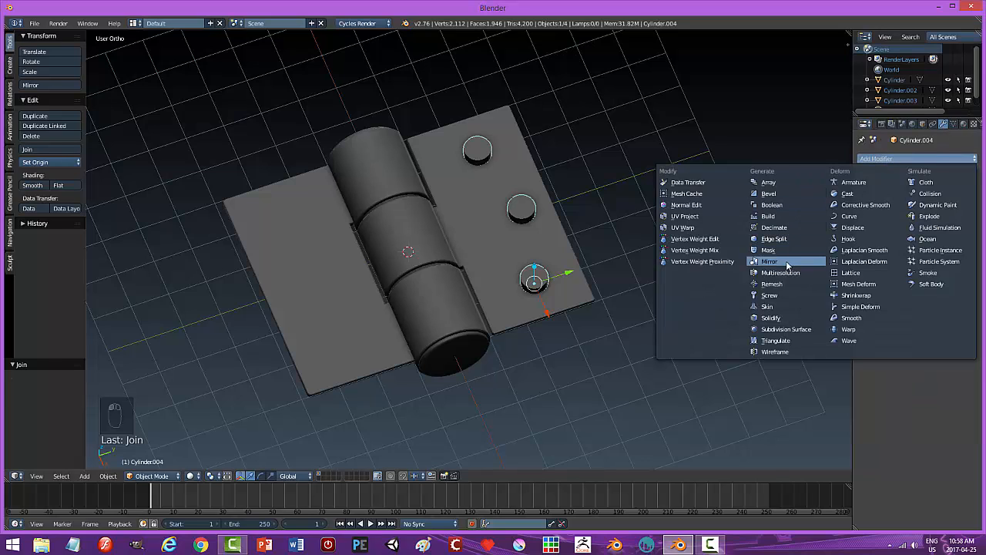
click(771, 262)
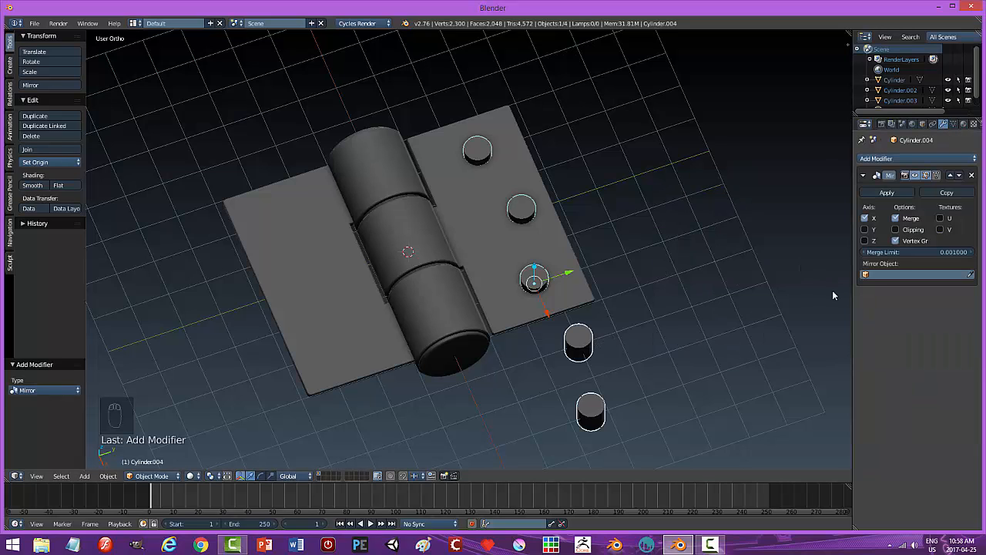
click(865, 230)
click(864, 218)
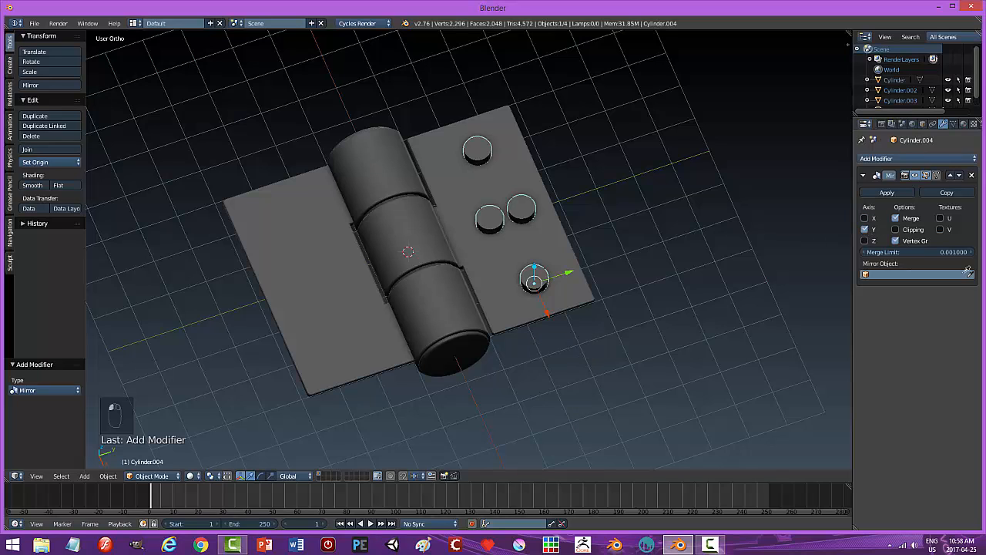
click(967, 272)
click(462, 310)
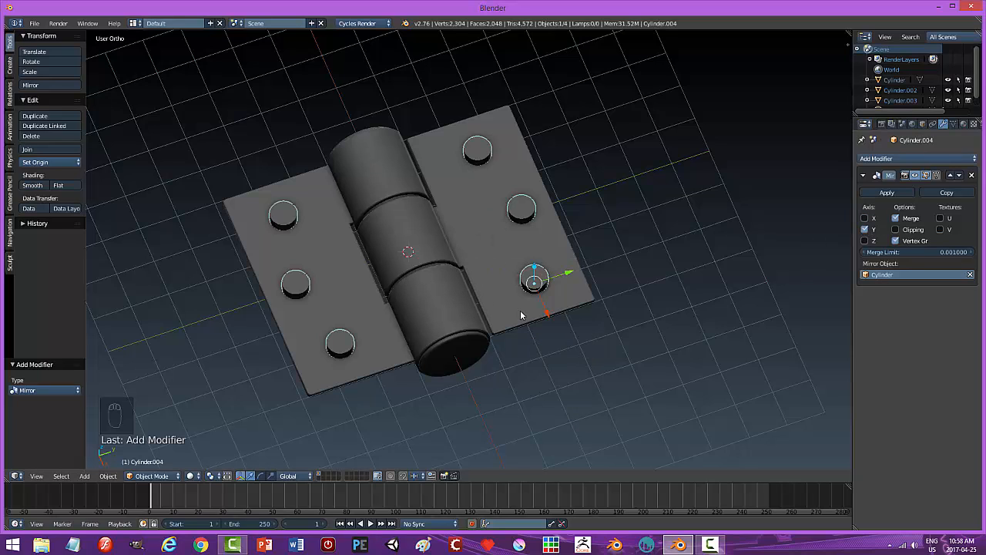
click(886, 192)
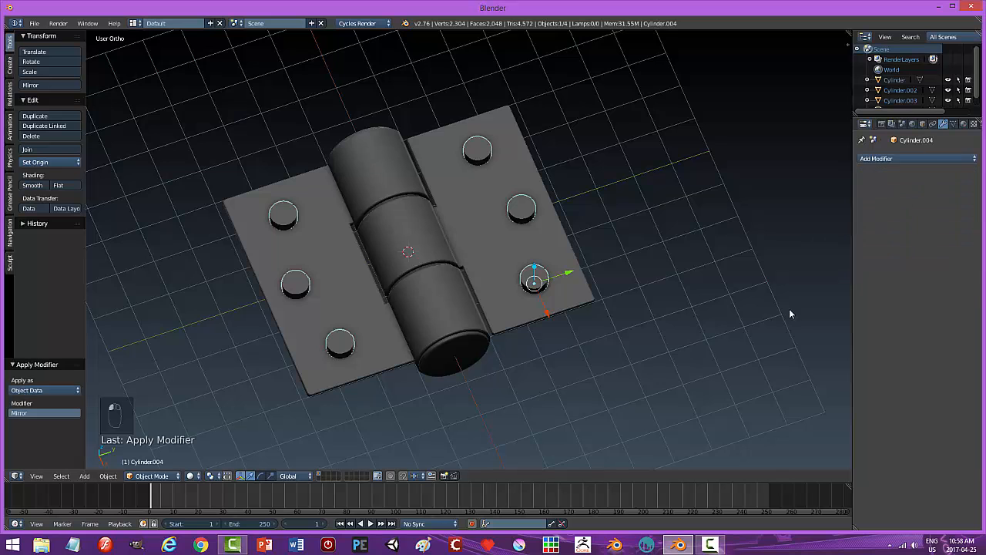
- Cut the small cylinders out of the tabbed plate with a Boolean Difference modifier and apply it
middle_drag(789, 309, 667, 317)
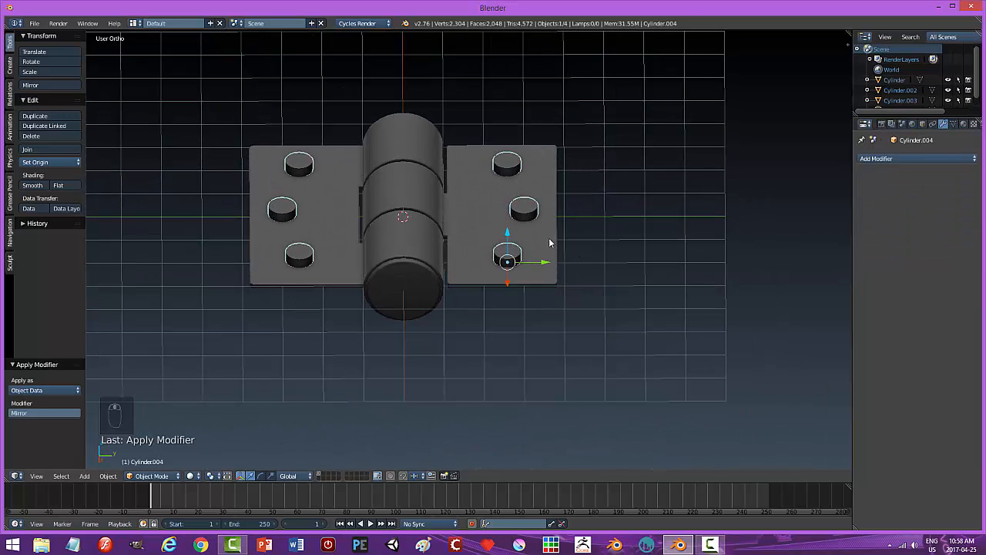
right_click(549, 242)
click(886, 158)
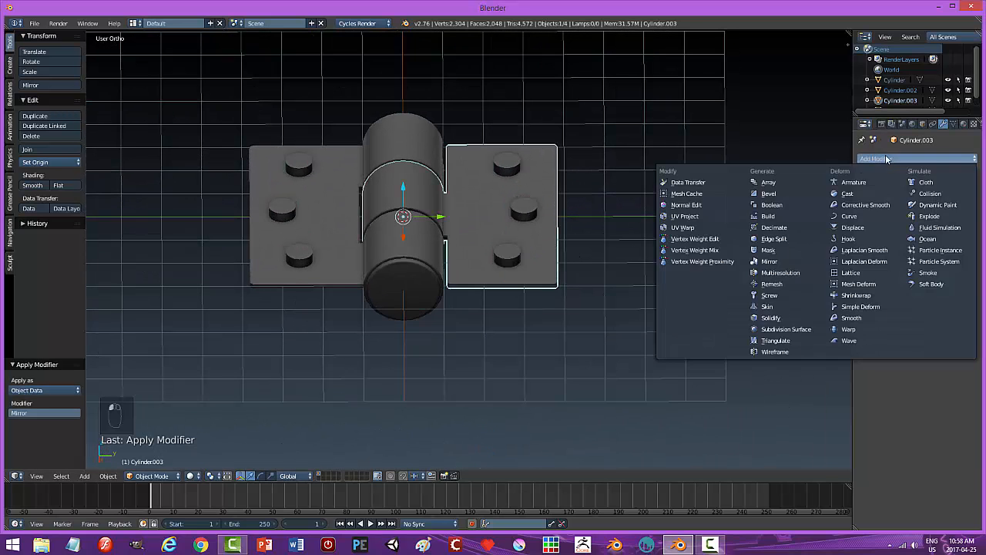
click(771, 204)
click(887, 218)
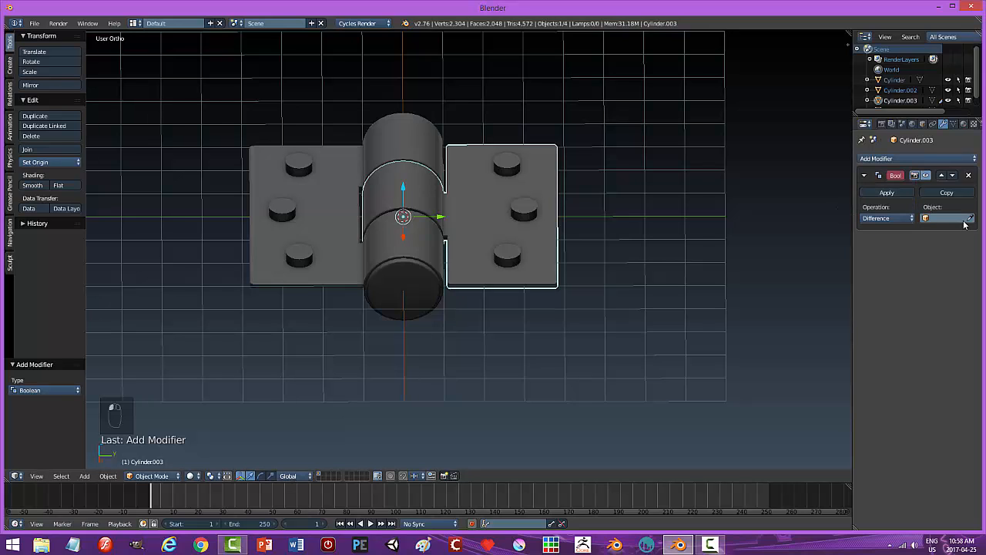
click(524, 192)
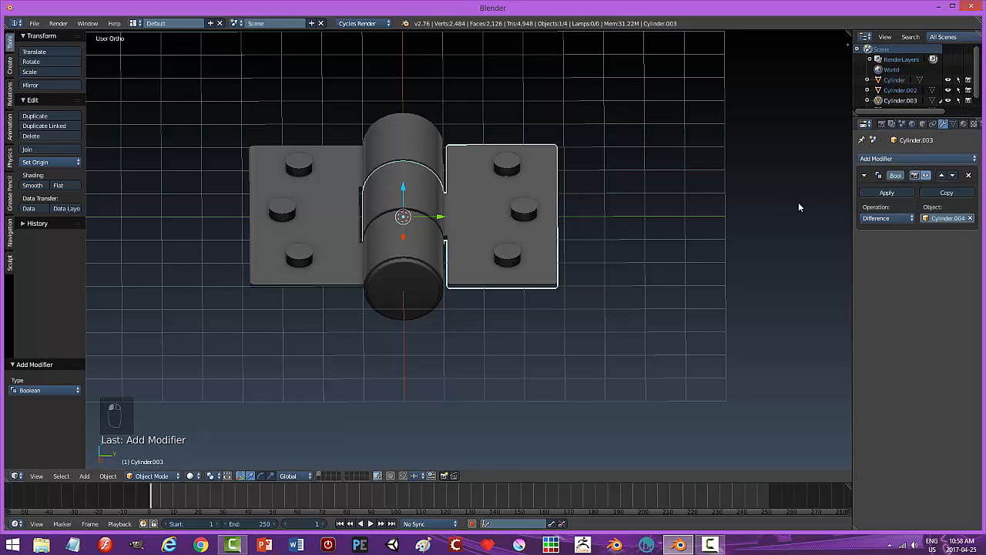
click(869, 192)
- Subtract the small cylinders from the notched plate with a Boolean modifier set to Difference, and apply it
right_click(275, 263)
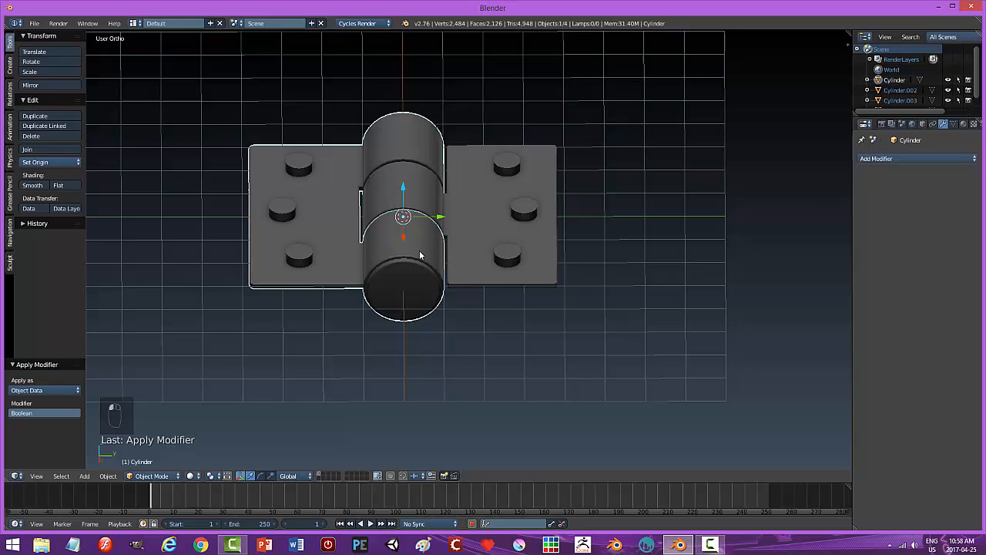
click(862, 161)
click(792, 205)
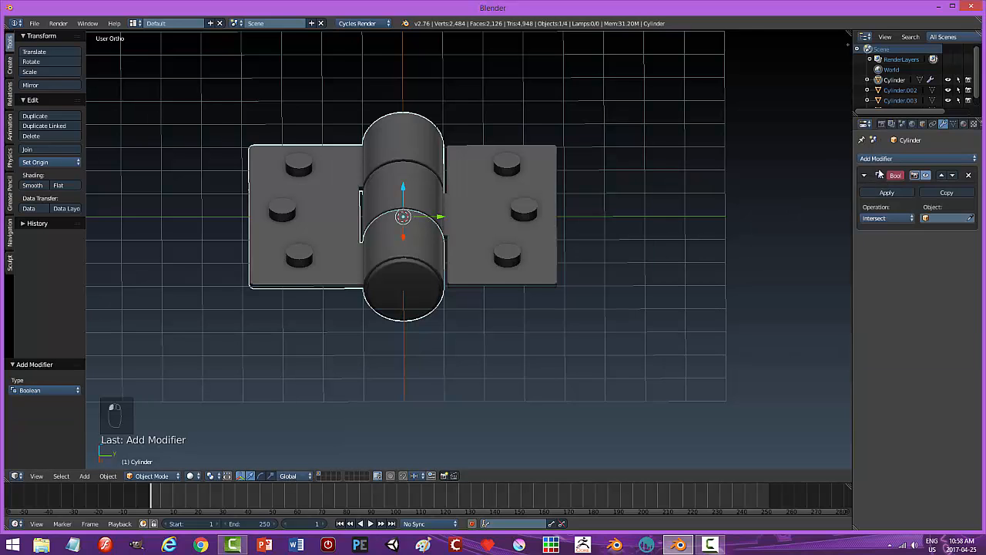
click(879, 219)
click(887, 190)
click(306, 231)
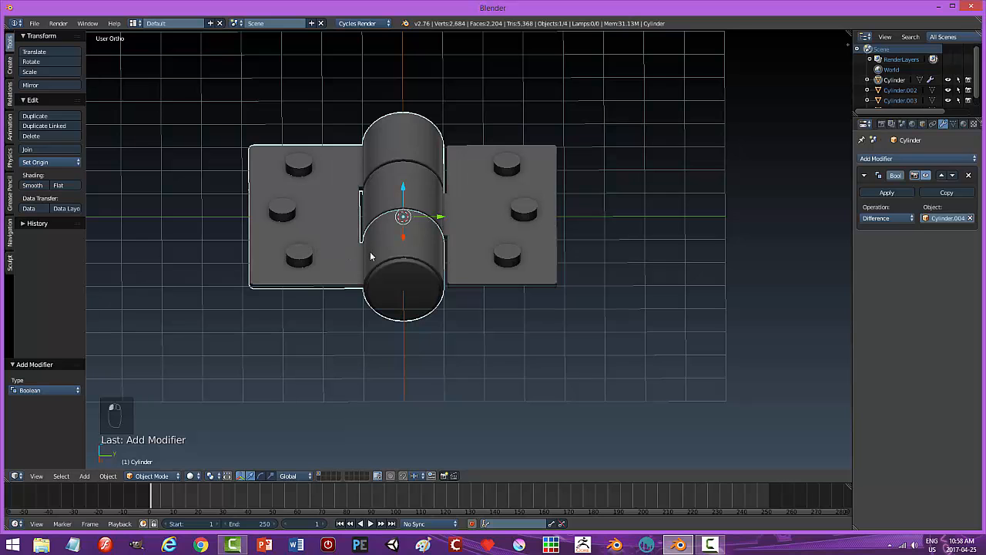
click(887, 192)
- Hide the cutter cylinders to inspect the screw holes in both plates, and unhide them again
right_click(535, 208)
key(h)
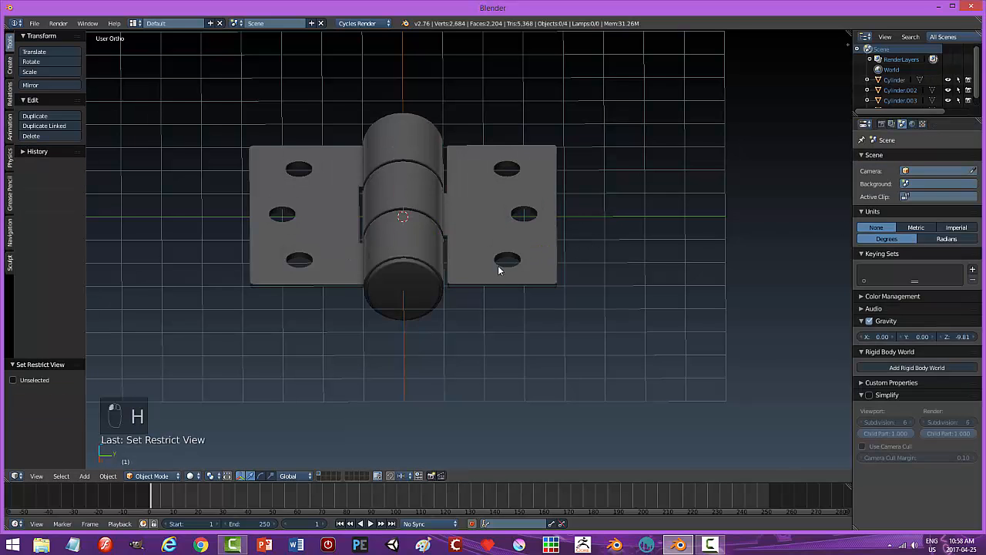
middle_drag(498, 266, 501, 258)
key(alt+h)
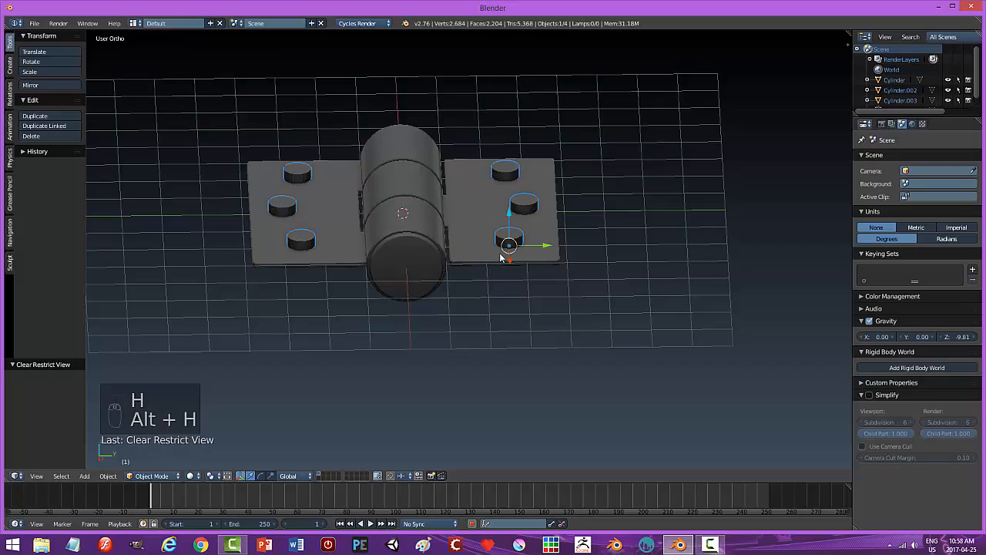
- Delete the small cutter cylinders from the screw holes in both hinge plates
key(x)
click(501, 254)
mouse_move(590, 220)
middle_down()
mouse_move(574, 294)
mouse_move(654, 295)
mouse_move(632, 254)
mouse_move(603, 251)
mouse_move(566, 269)
mouse_move(610, 253)
middle_up()
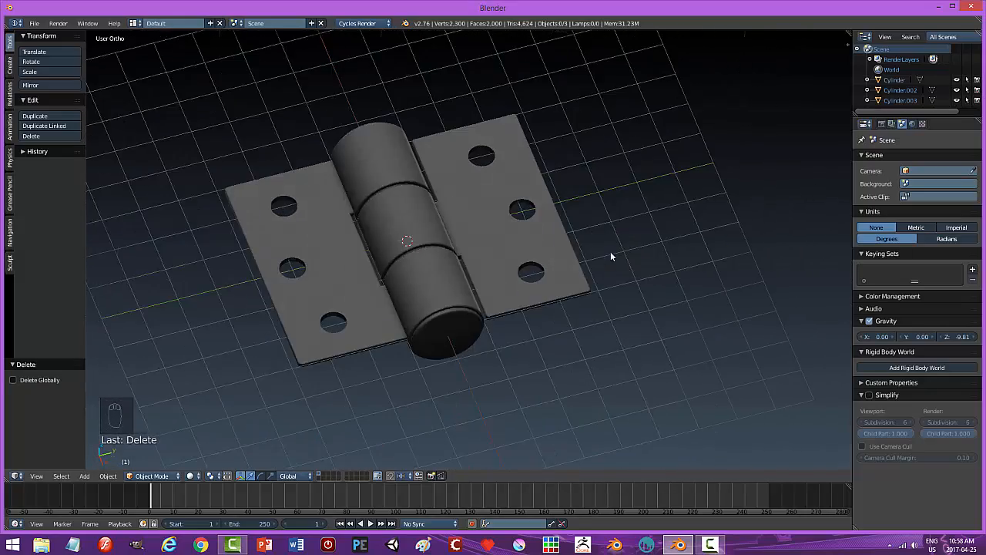
- Change the viewport matcap from dark grey to a brownish metallic material
key(n)
click(806, 114)
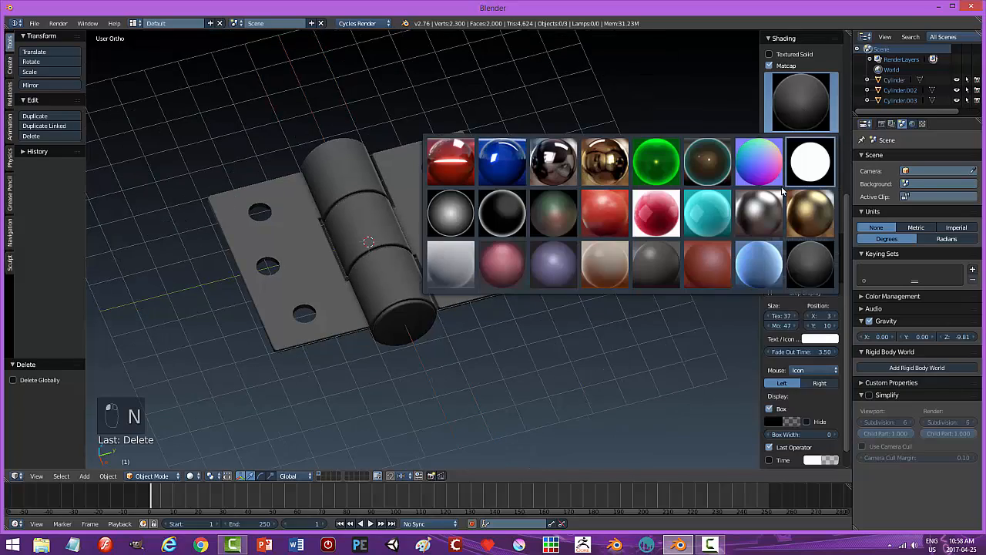
click(668, 278)
key(n)
middle_drag(651, 265, 493, 216)
- Change the pivot point and swing the hinge leaf on the positive Y side upward about the global X axis
right_click(486, 268)
middle_drag(486, 268, 376, 197)
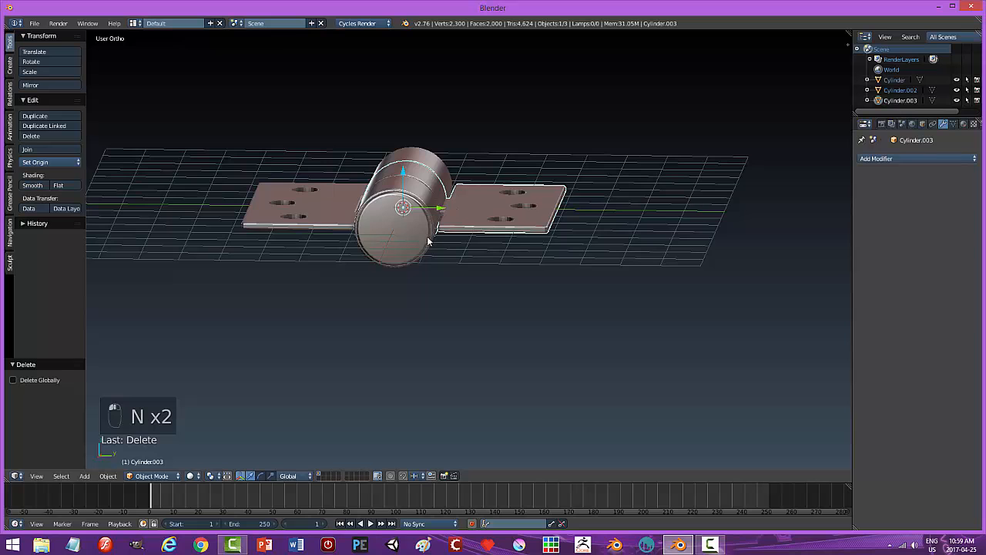
middle_drag(429, 241, 313, 341)
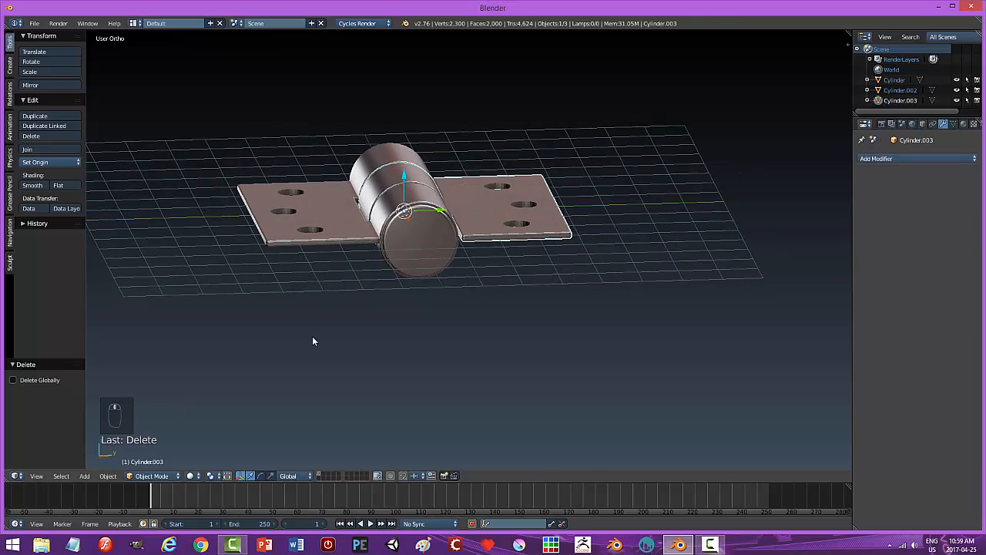
click(212, 477)
click(227, 454)
middle_drag(444, 379, 491, 360)
key(r)
key(x)
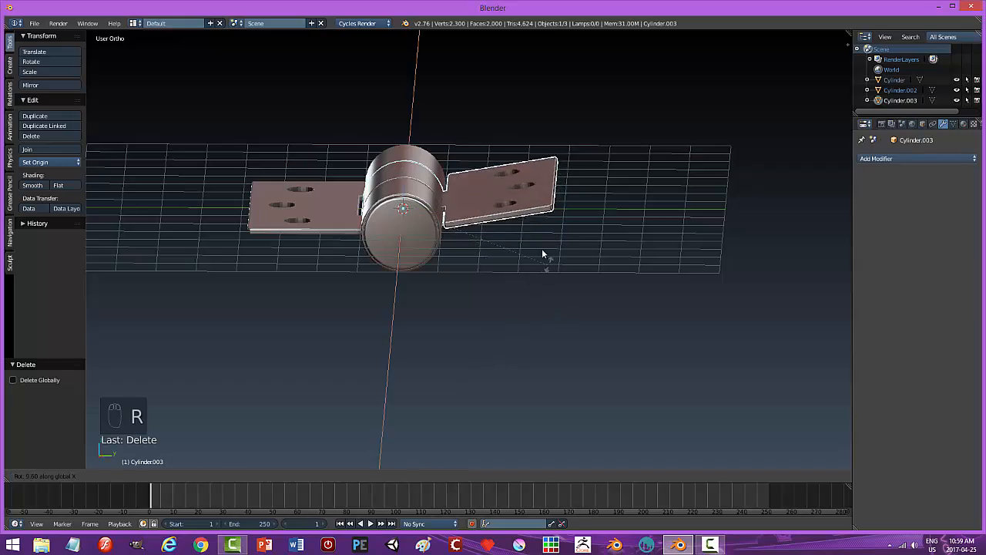
click(470, 199)
- Reselect the raised hinge leaf and rotate it downward by about 85 degrees around the global X axis
key(a)
middle_drag(486, 246, 476, 191)
right_click(476, 190)
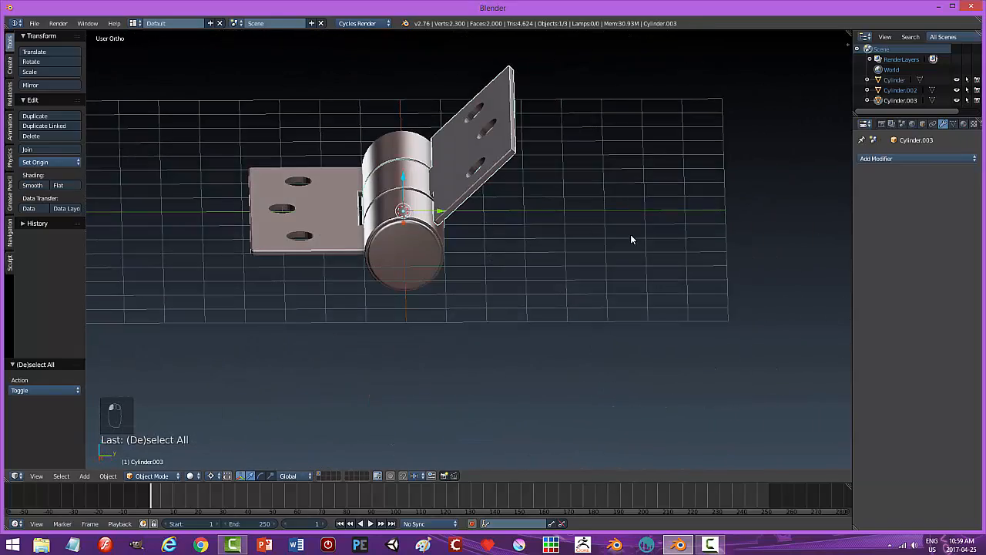
key(r)
key(x)
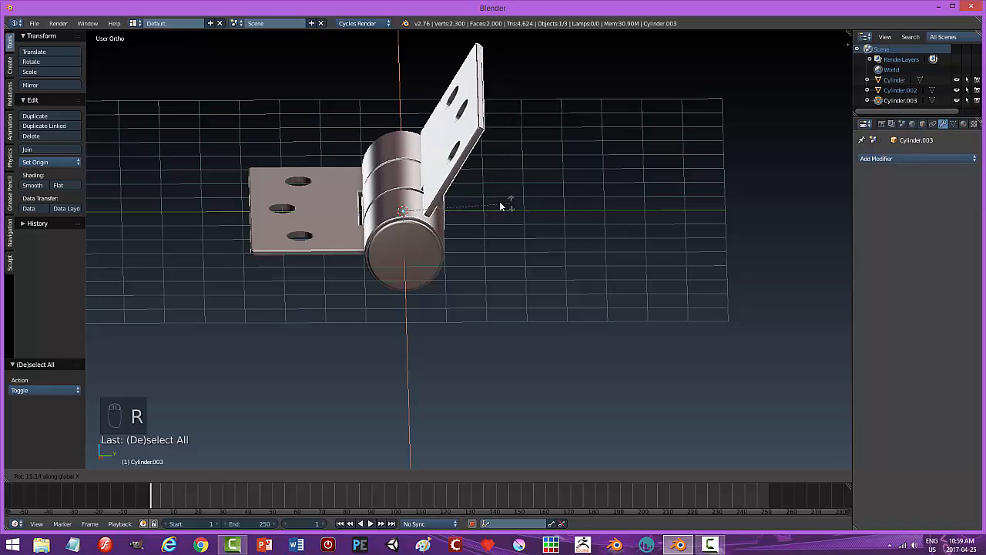
click(381, 427)
middle_drag(620, 253, 642, 269)
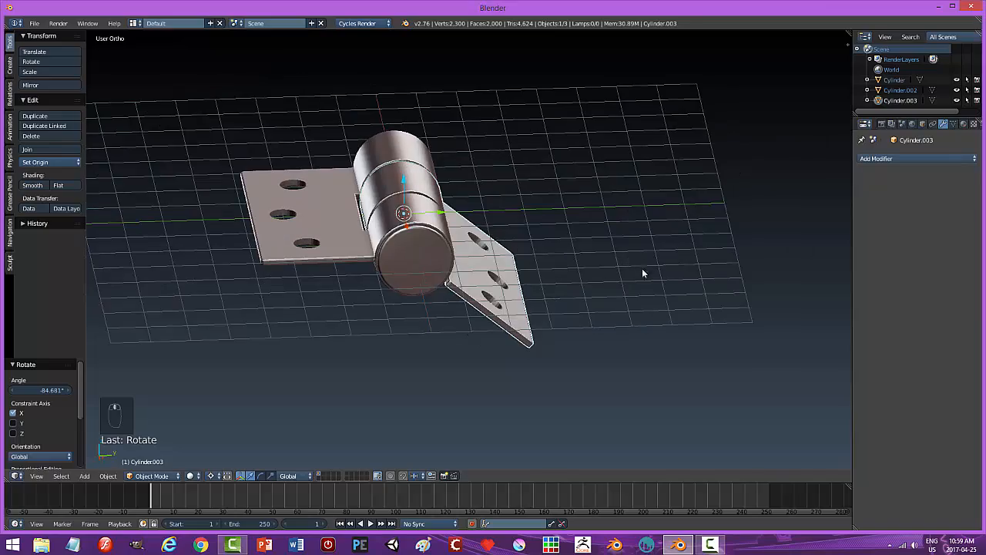
key(s)
key(y)
right_click(532, 310)
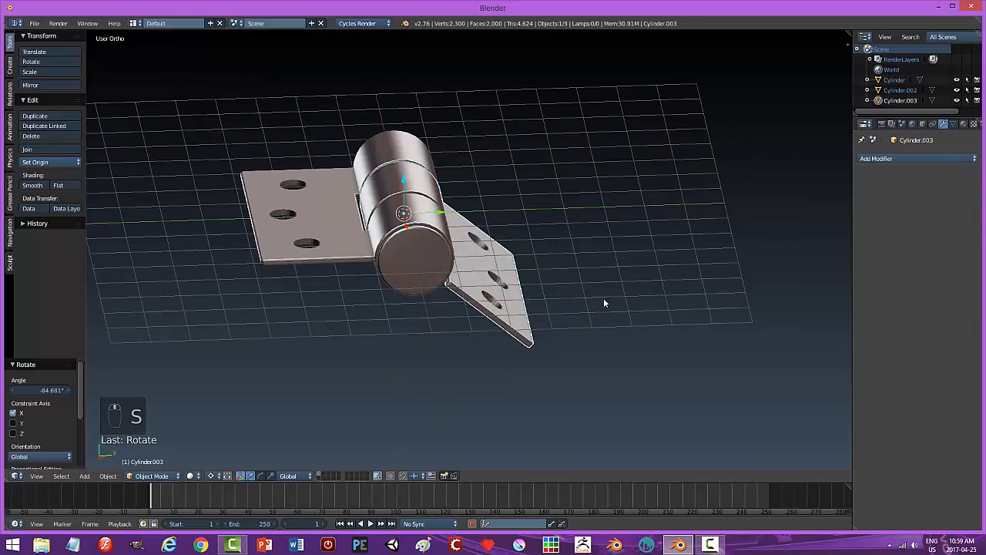